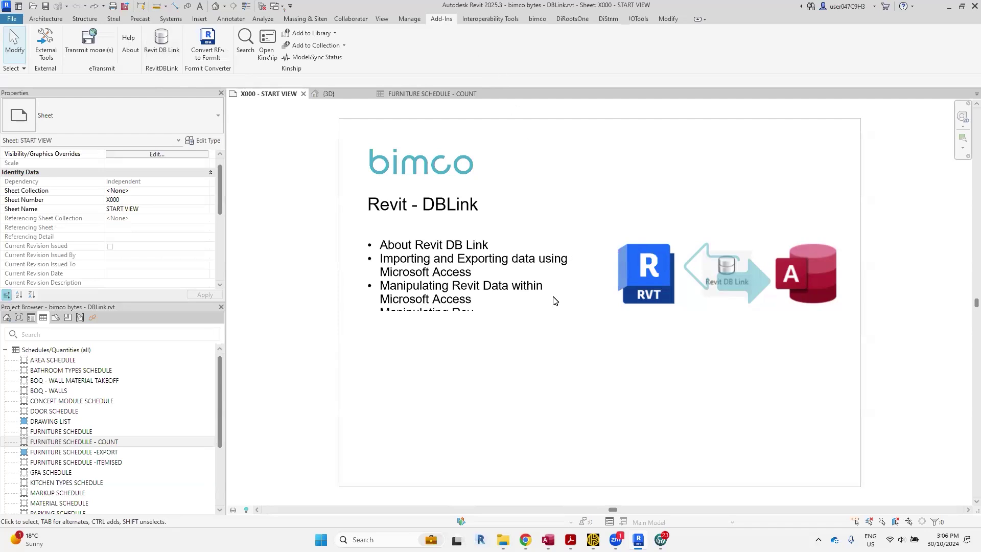
Search Autodesk Account for 'revit' and browse the Revit 2025 extensions list down to DB Link.
mouse_move(525, 532)
click(525, 486)
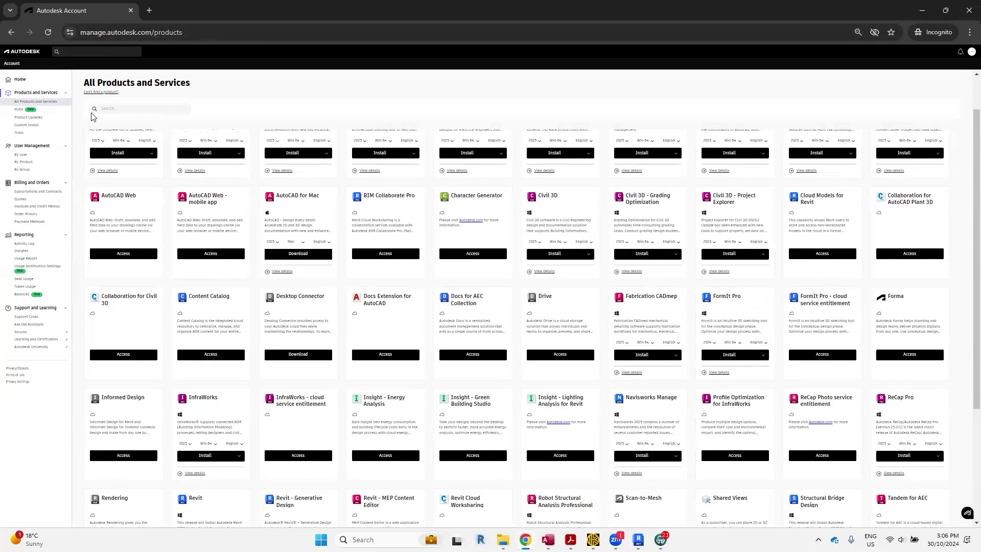
click(124, 112)
text(revit)
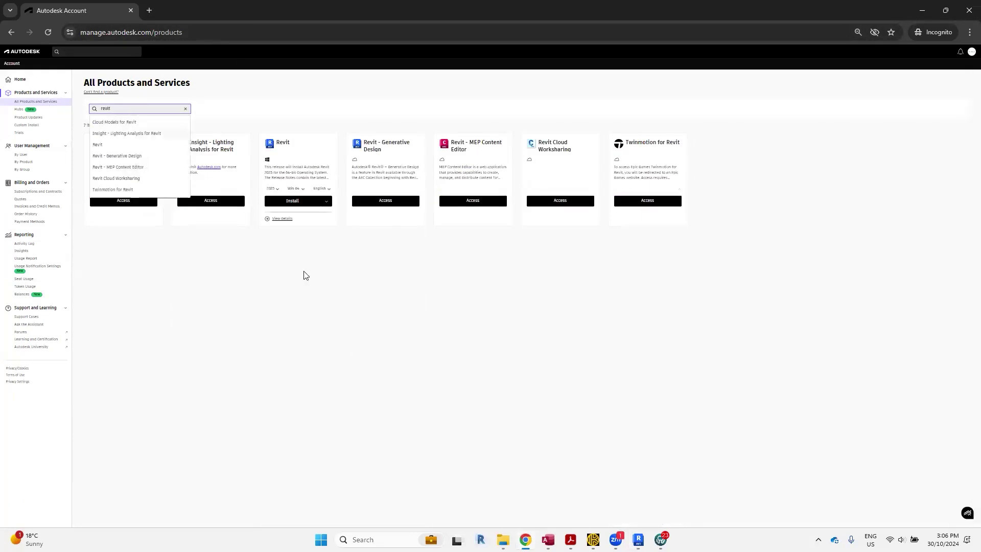
click(302, 270)
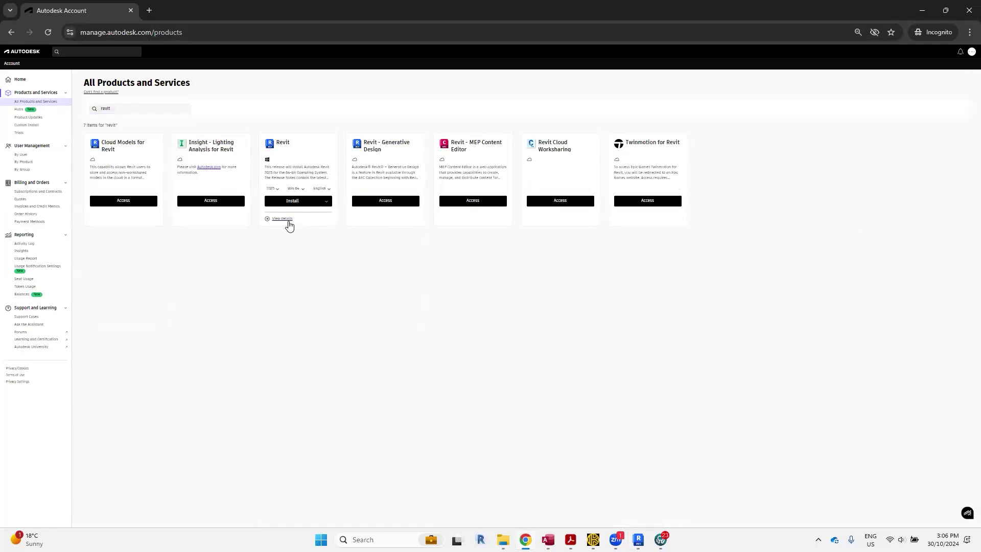
click(288, 222)
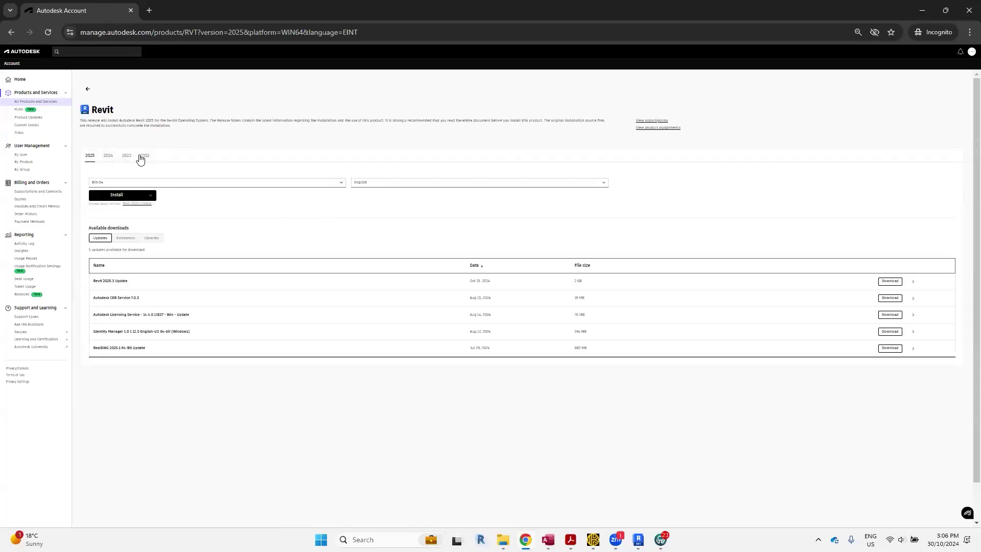
click(122, 238)
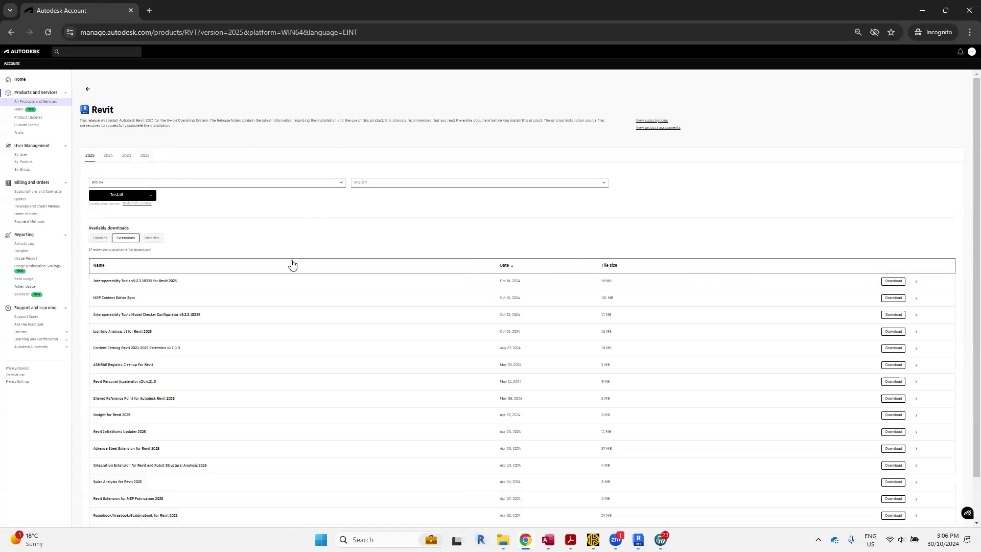
scroll(292, 264, down, 1)
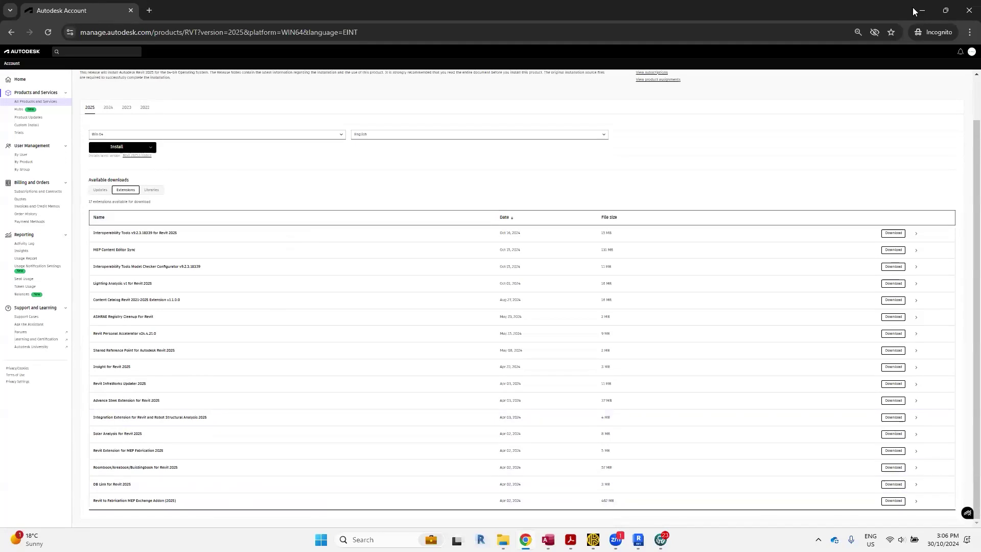
Bring the Access start screen forward, open Access Options, and cancel without changes.
key(alt+Tab)
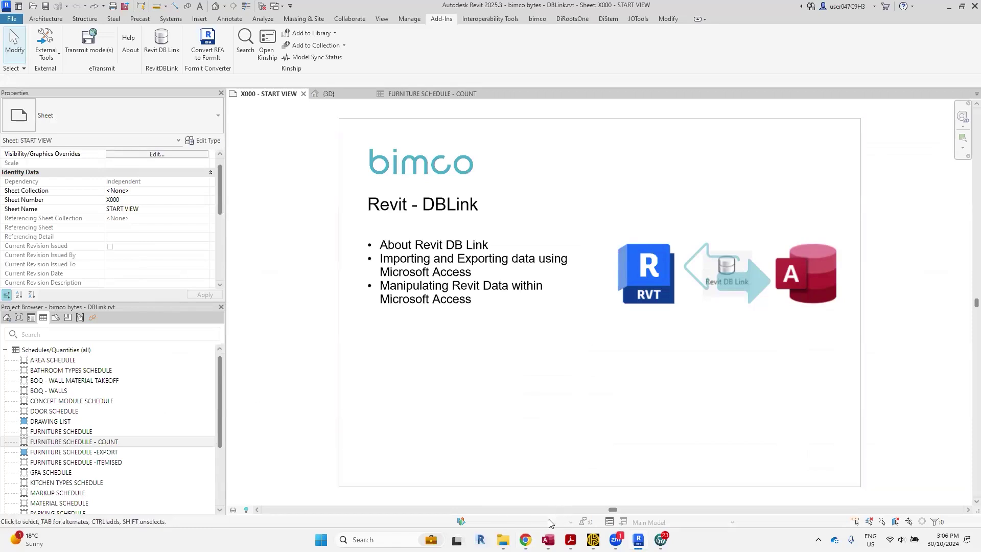
right_click(554, 533)
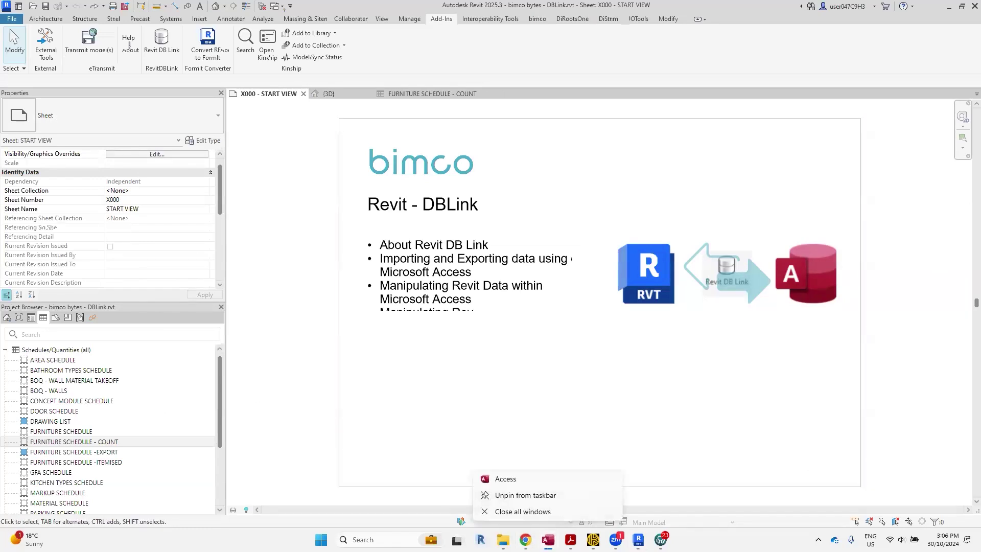
click(548, 495)
mouse_move(547, 540)
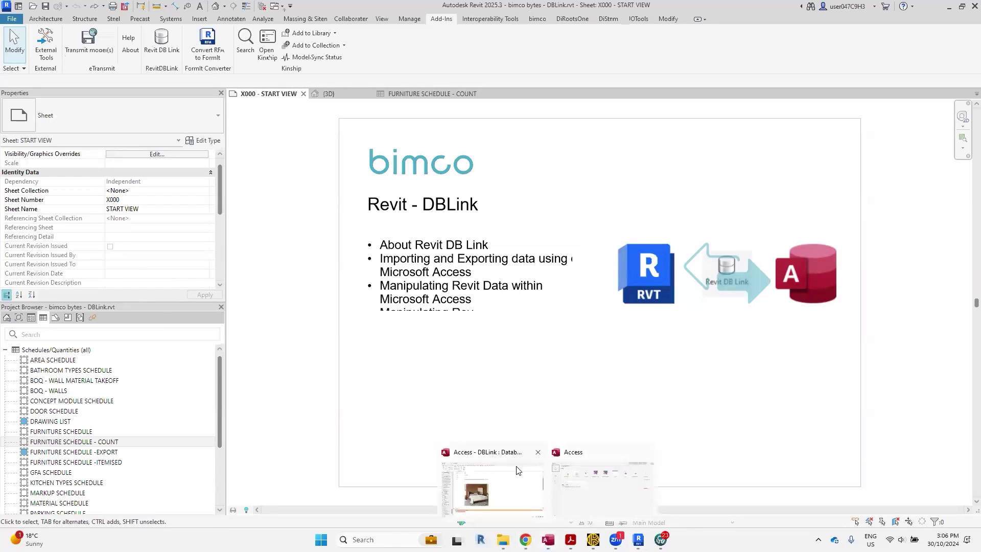
click(549, 456)
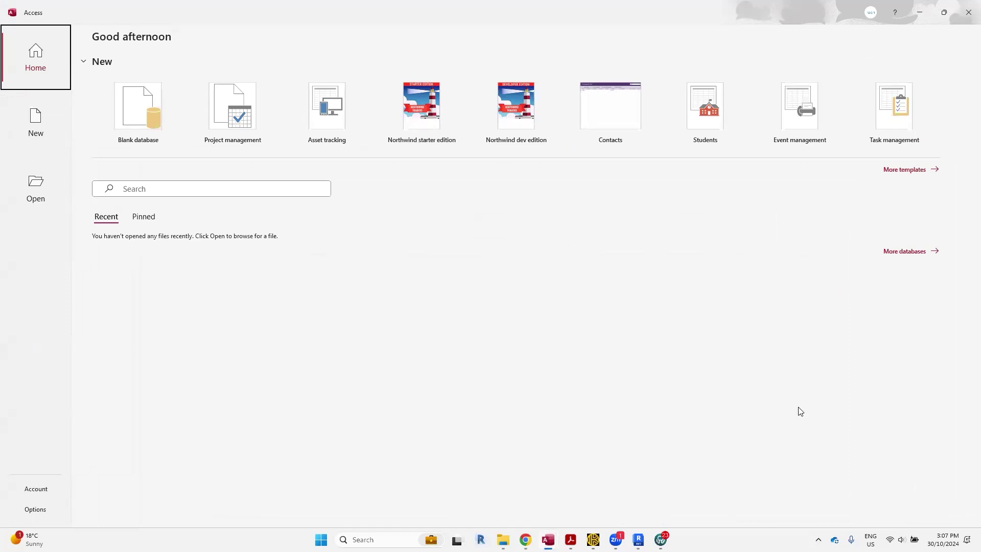
click(35, 510)
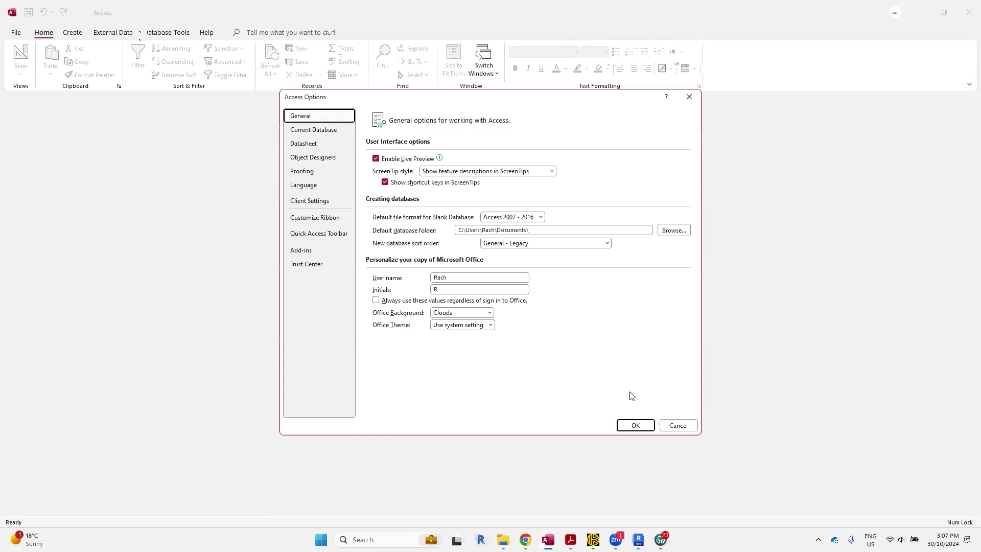
click(681, 426)
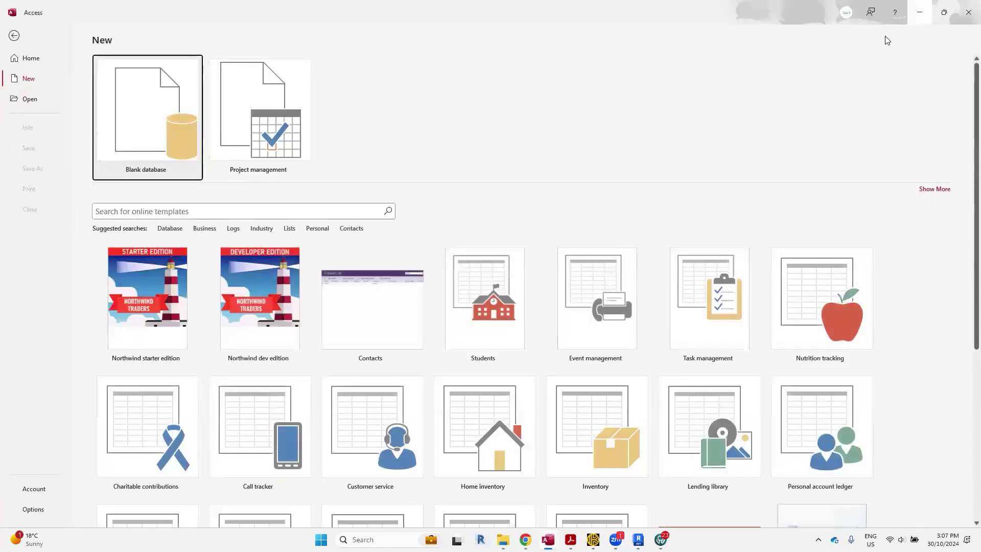
Show Revit's {3D} view and open Revit DB Link, checking the MS Access 2000-2003, 2007-2016 and ODBC tabs.
click(921, 7)
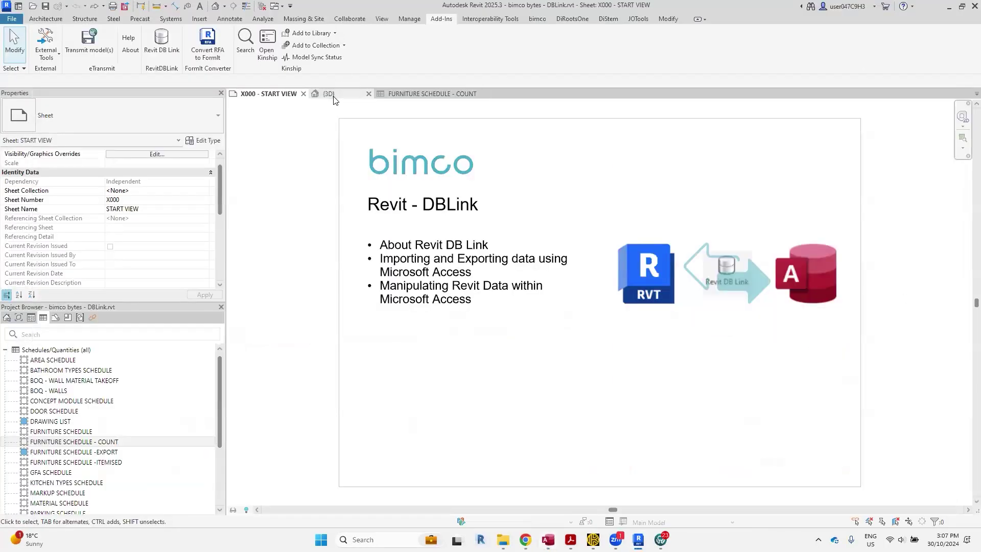
click(329, 94)
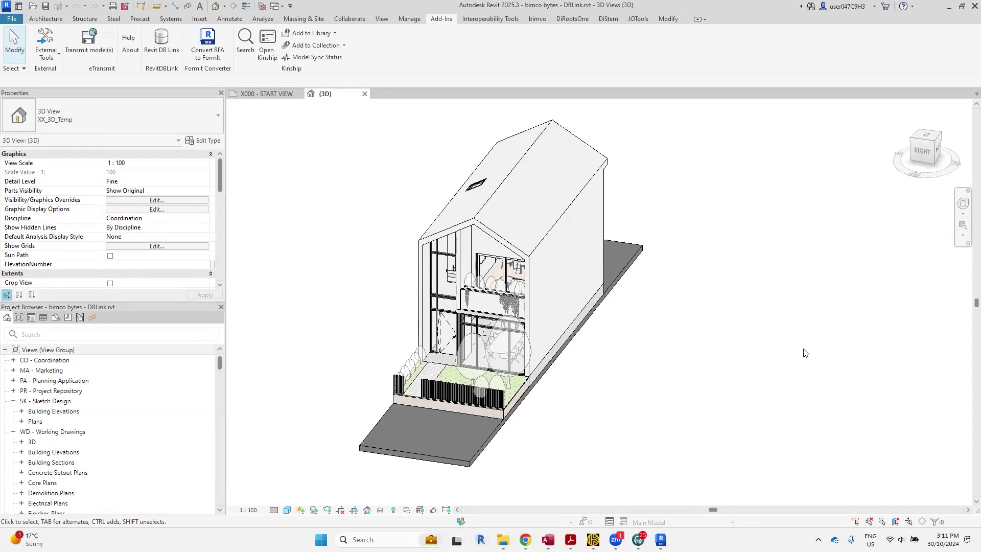
click(159, 55)
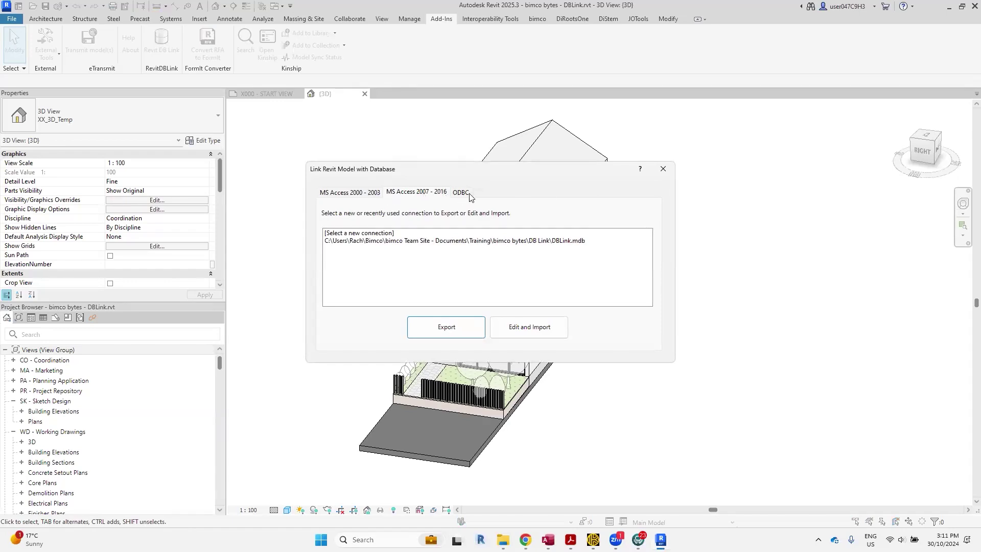
click(358, 196)
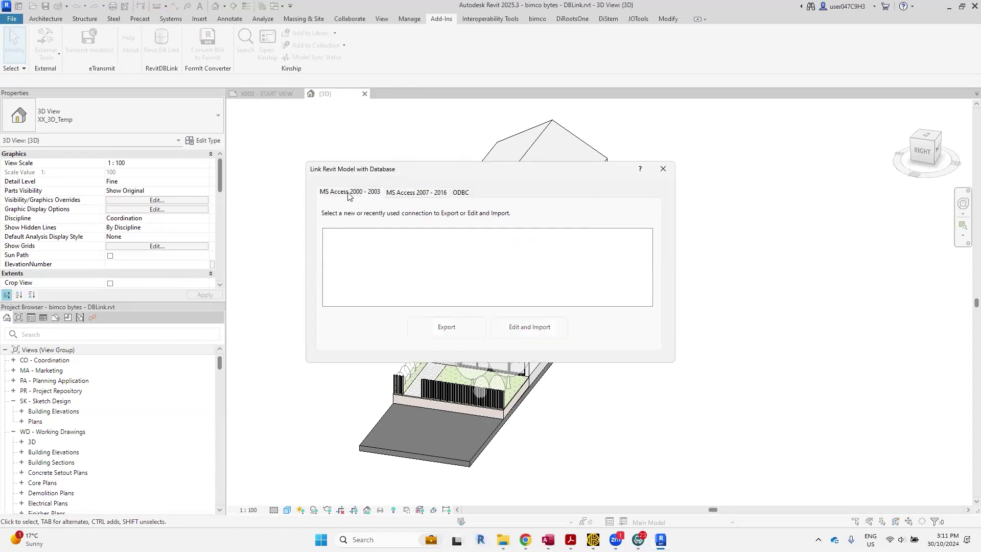
click(429, 197)
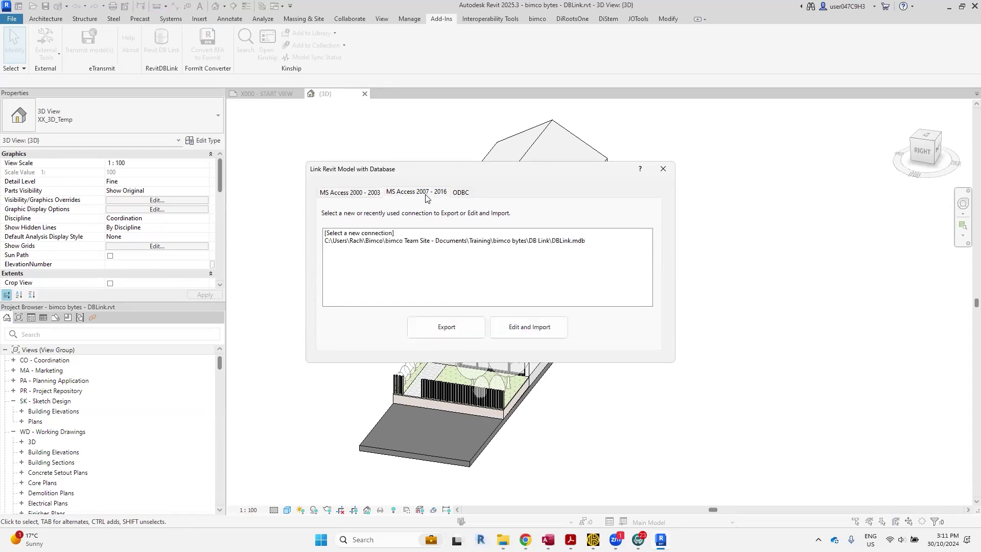
click(464, 197)
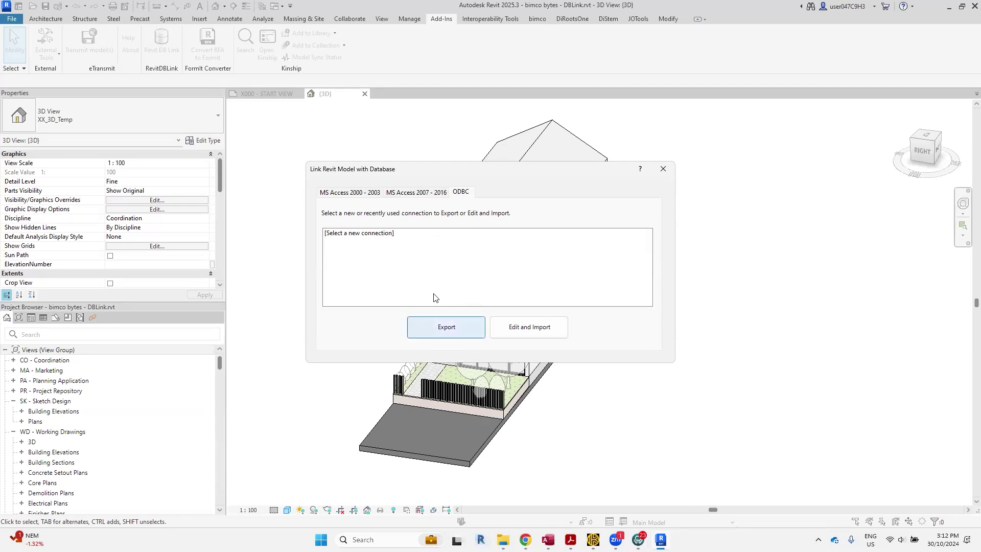
Close the DB Link dialog and start a File > Export > ODBC Database export.
click(663, 169)
click(13, 19)
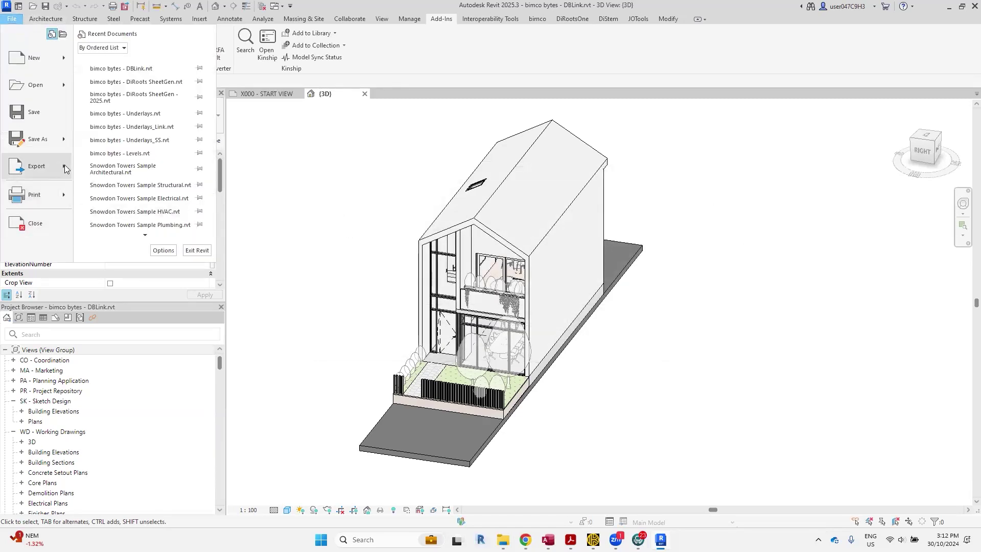
mouse_move(64, 165)
scroll(139, 237, down, 3)
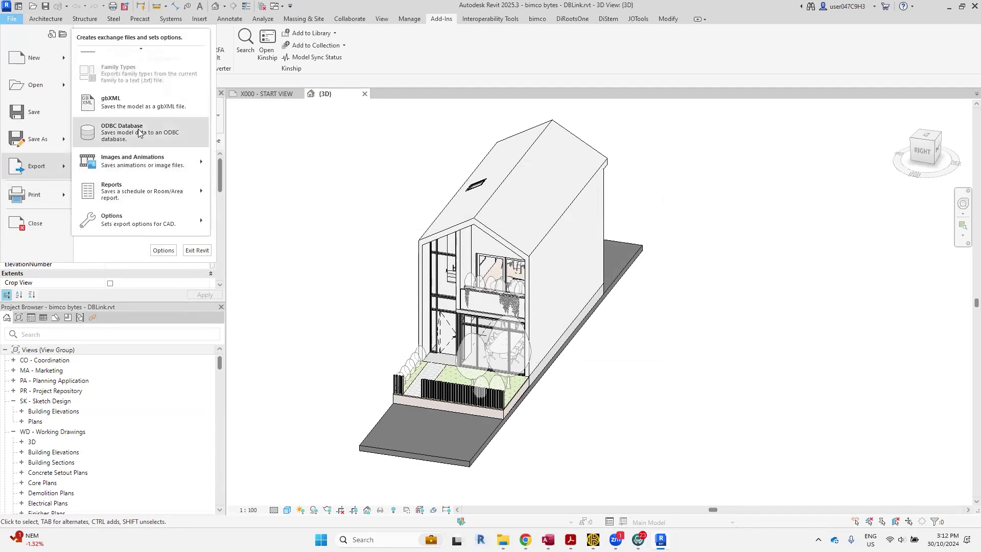
click(162, 134)
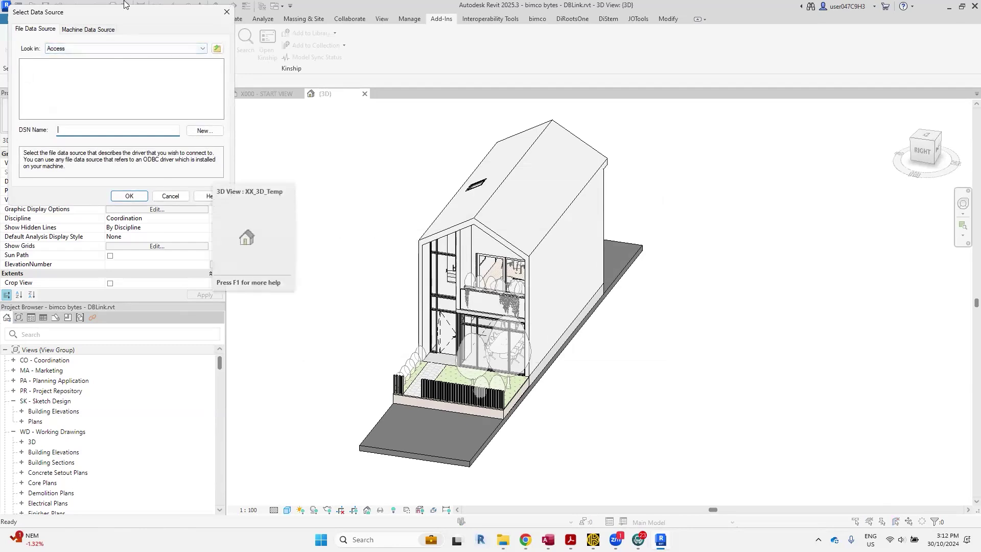
Begin a new file data source, then cancel it and the ODBC export, dismissing the notice.
click(88, 29)
click(31, 31)
click(202, 131)
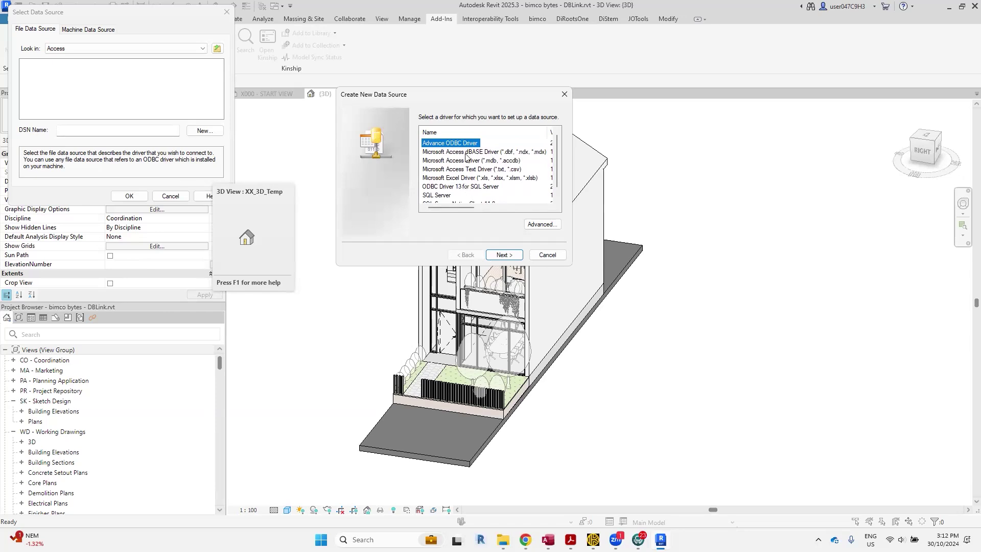
click(565, 94)
click(226, 12)
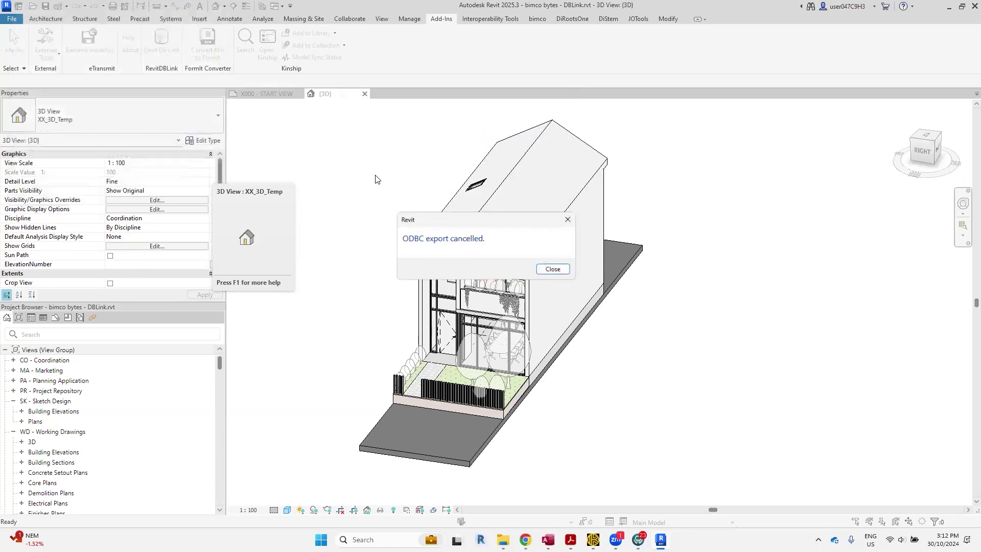
click(569, 219)
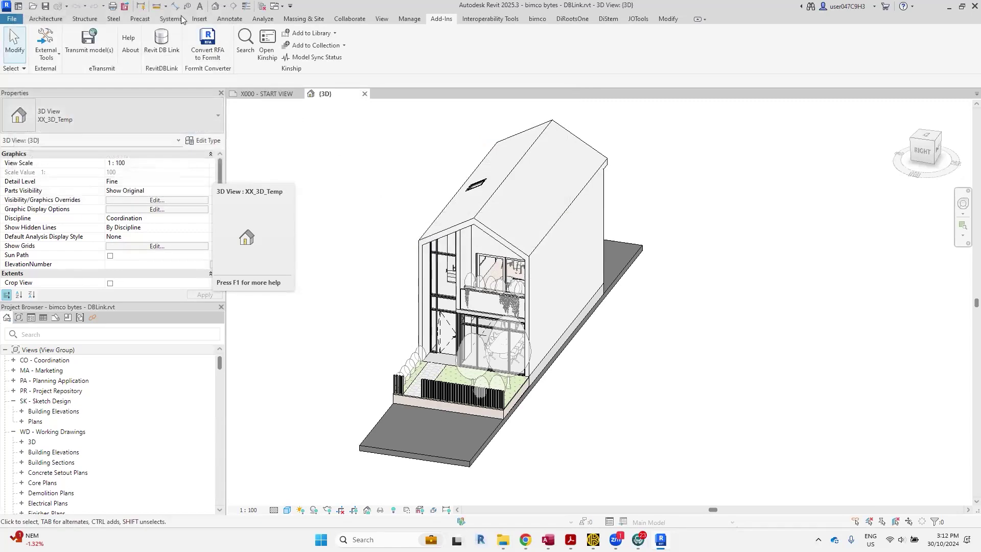
Reopen DB Link and export the model as MS Access .mdb file 'bimco bytes - DBLink.mdb'.
click(162, 43)
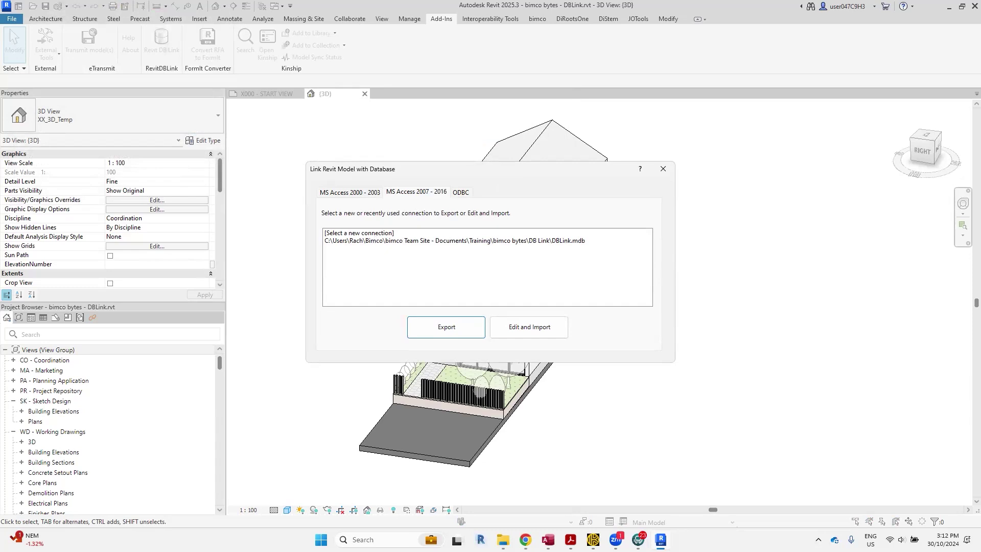
click(365, 234)
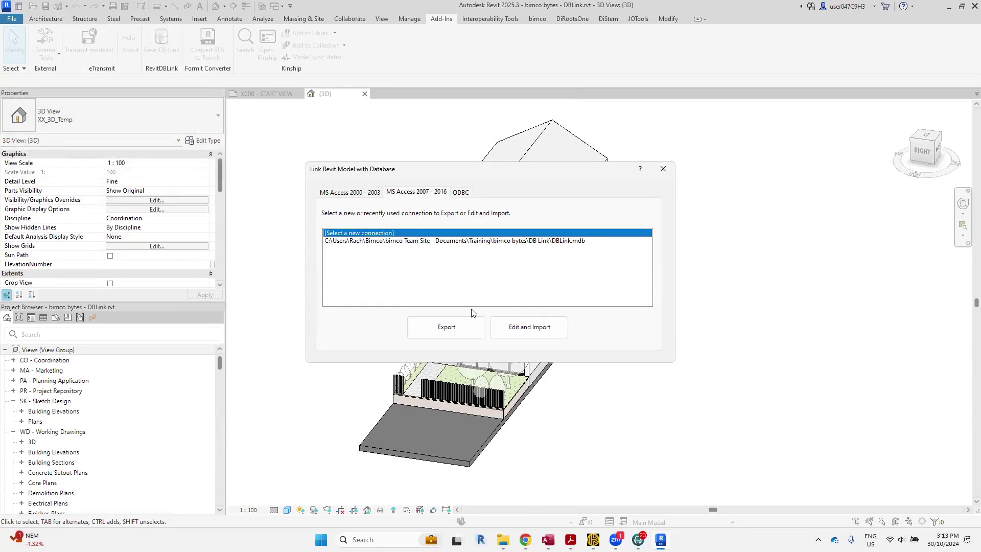
click(458, 329)
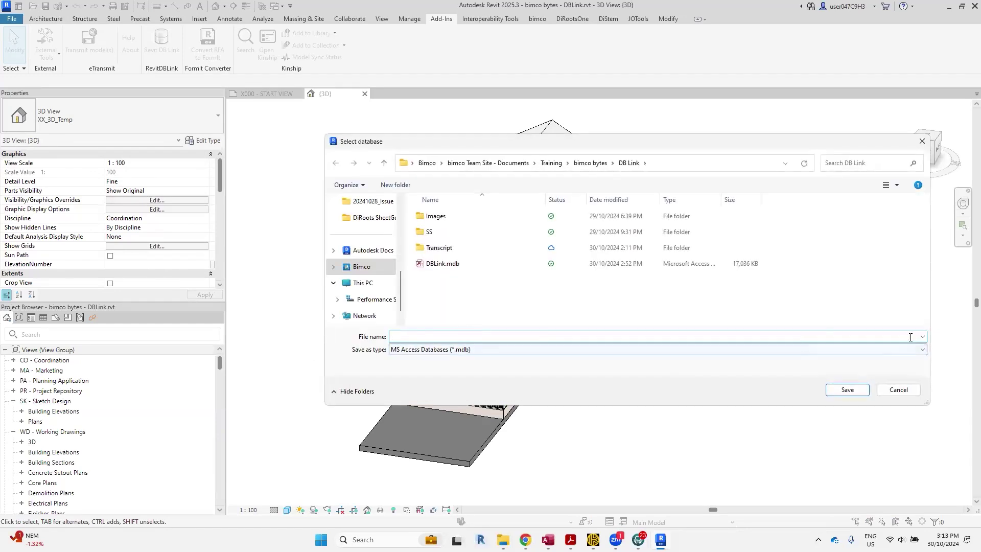
click(919, 350)
click(745, 368)
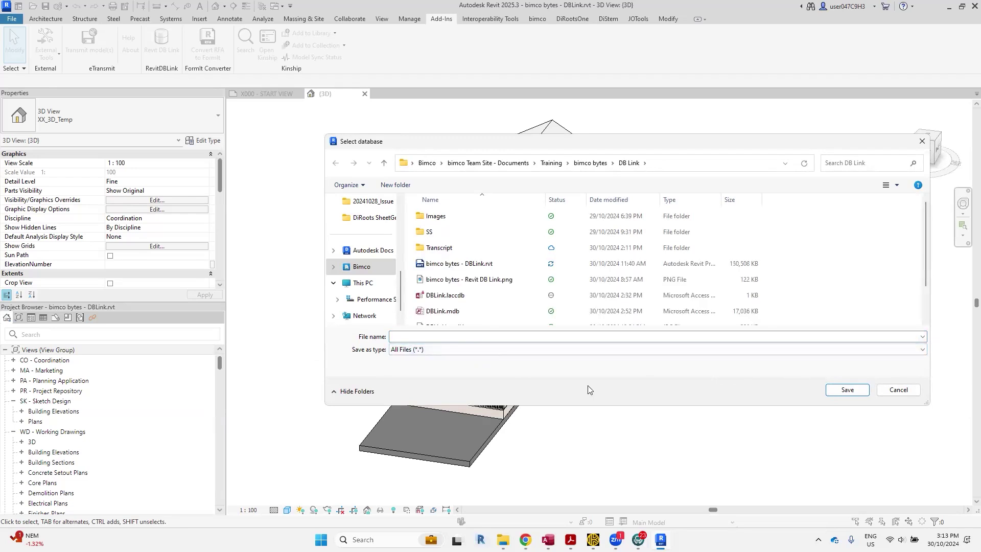
click(480, 264)
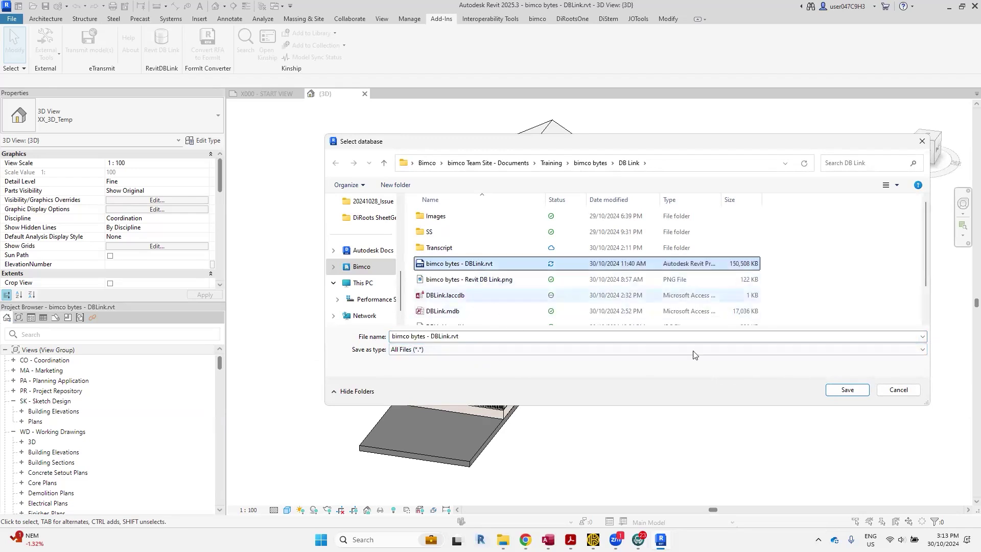
click(638, 350)
click(495, 361)
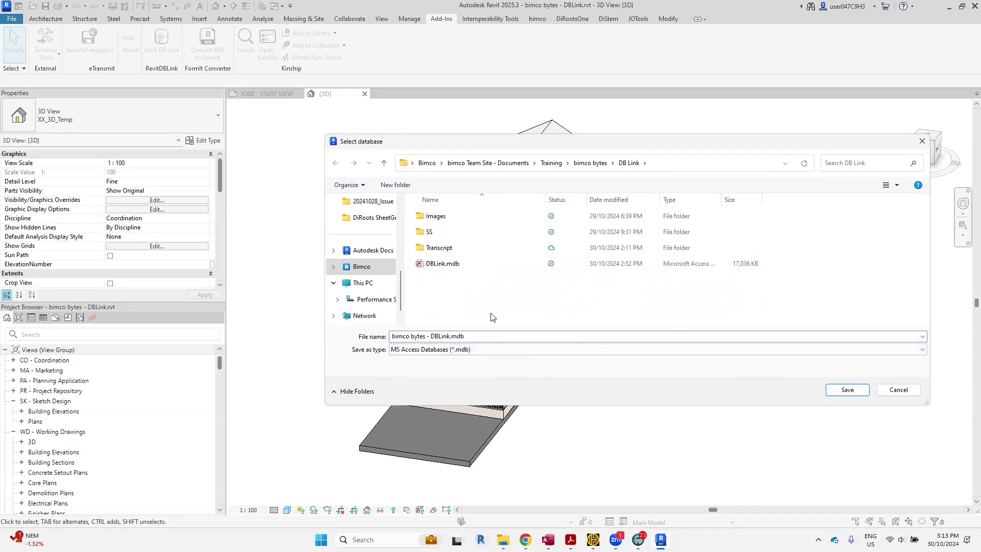
click(857, 391)
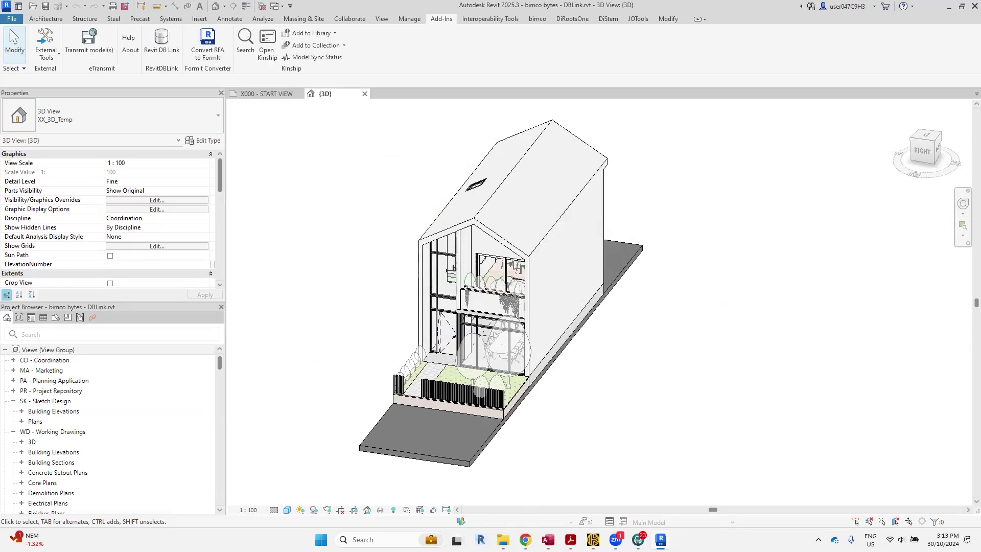
Open bimco bytes - DBLink.mdb from the DB Link folder in Access and enable its content.
click(615, 475)
click(31, 102)
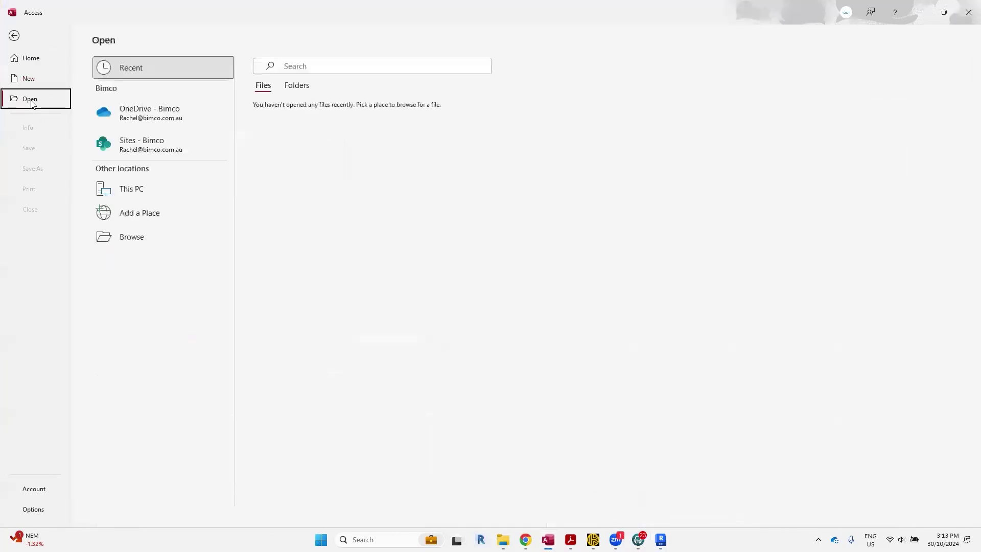
click(150, 241)
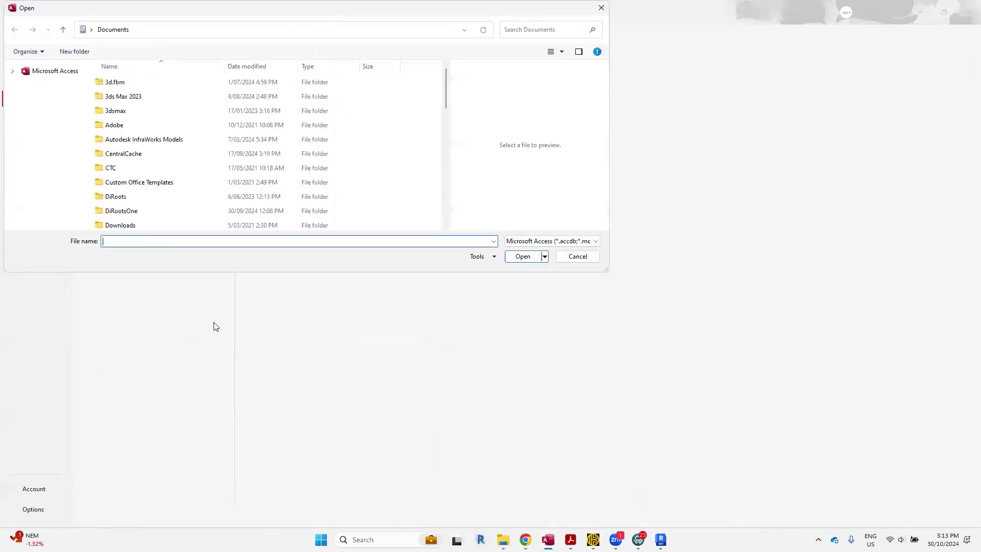
click(41, 198)
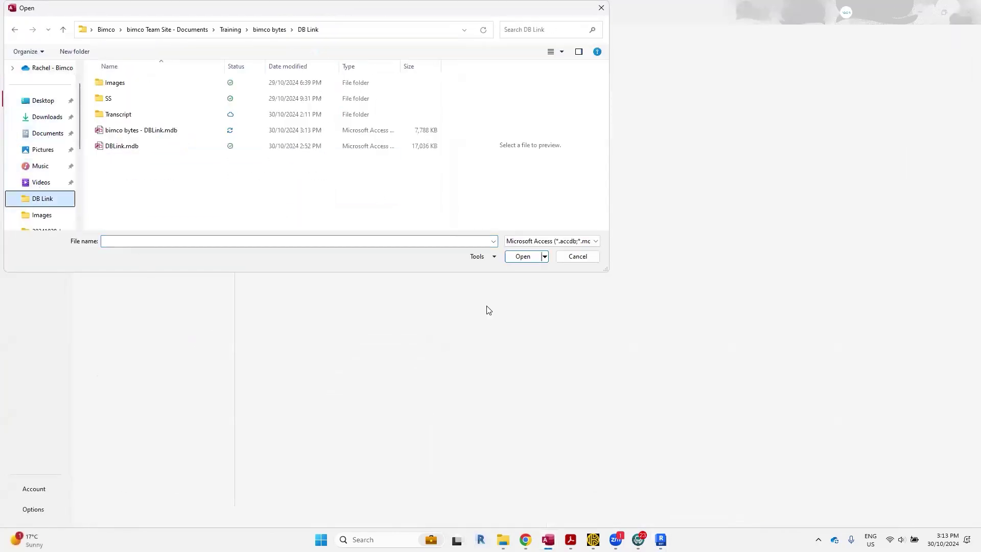
click(165, 133)
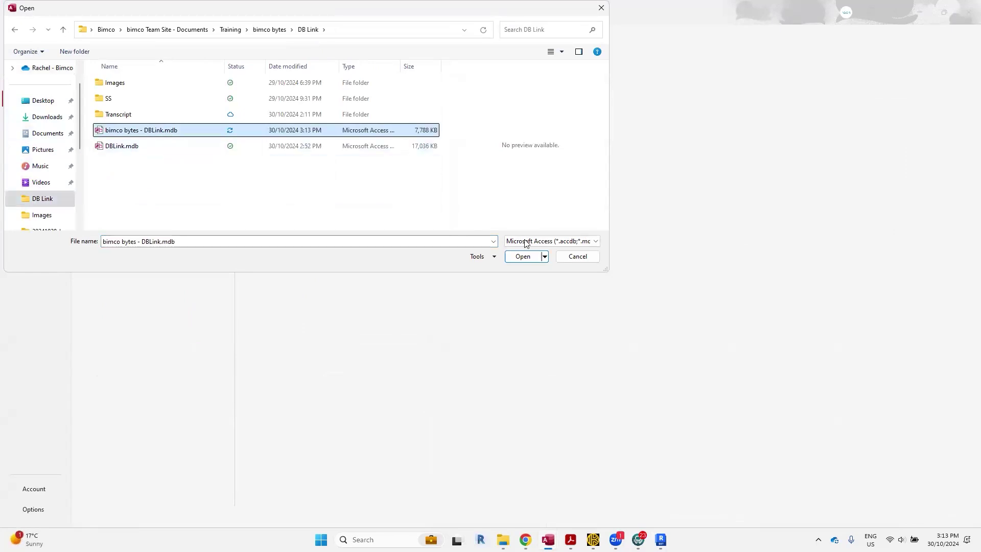
click(523, 256)
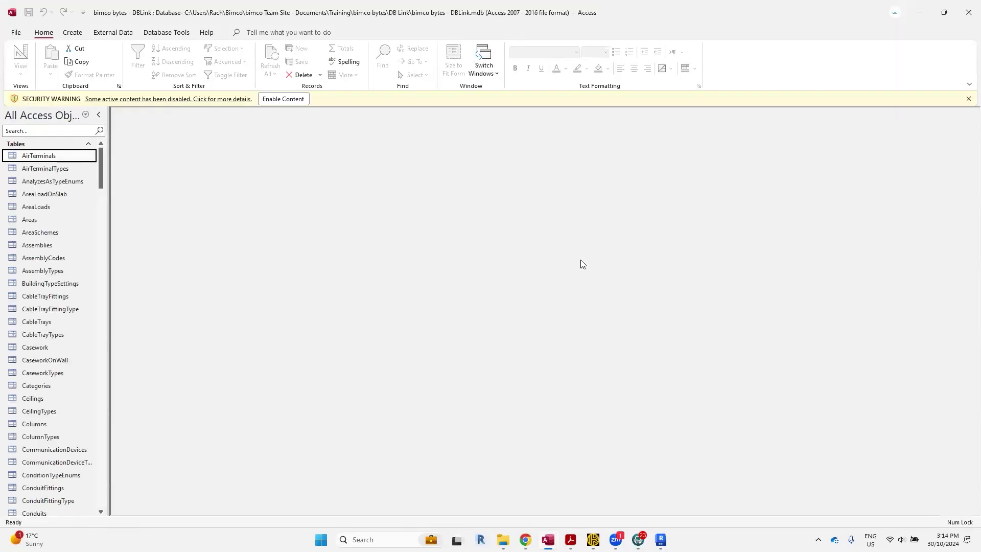
click(281, 99)
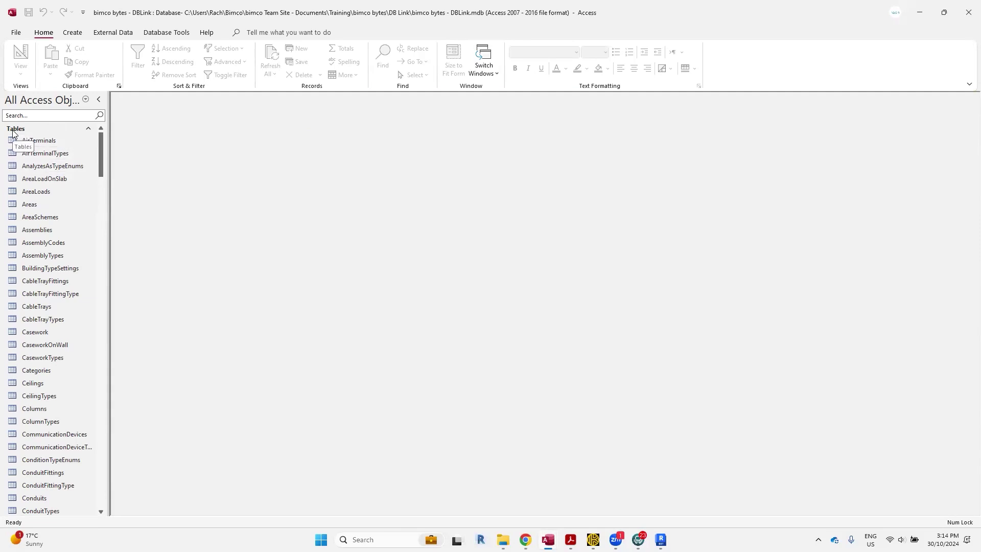
drag(101, 174, 92, 130)
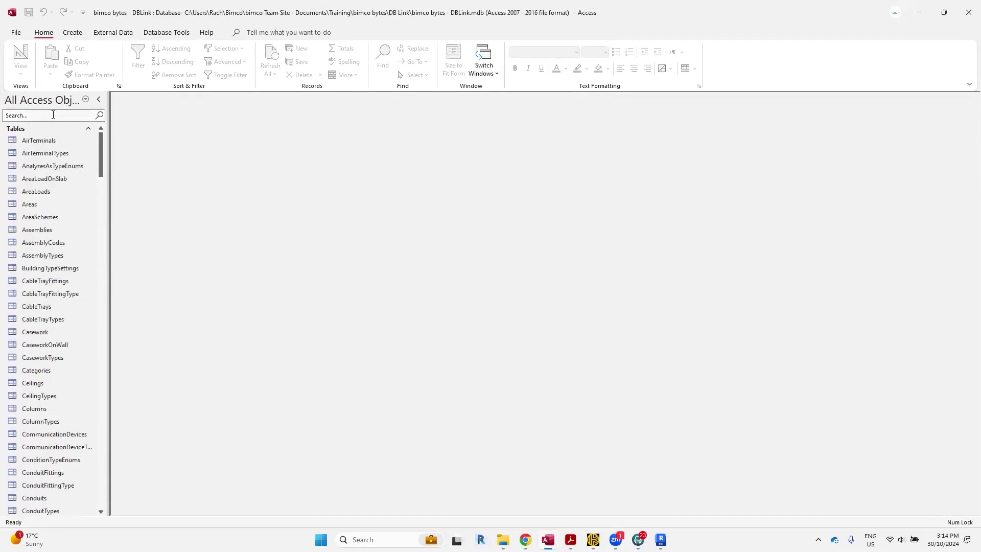
click(53, 114)
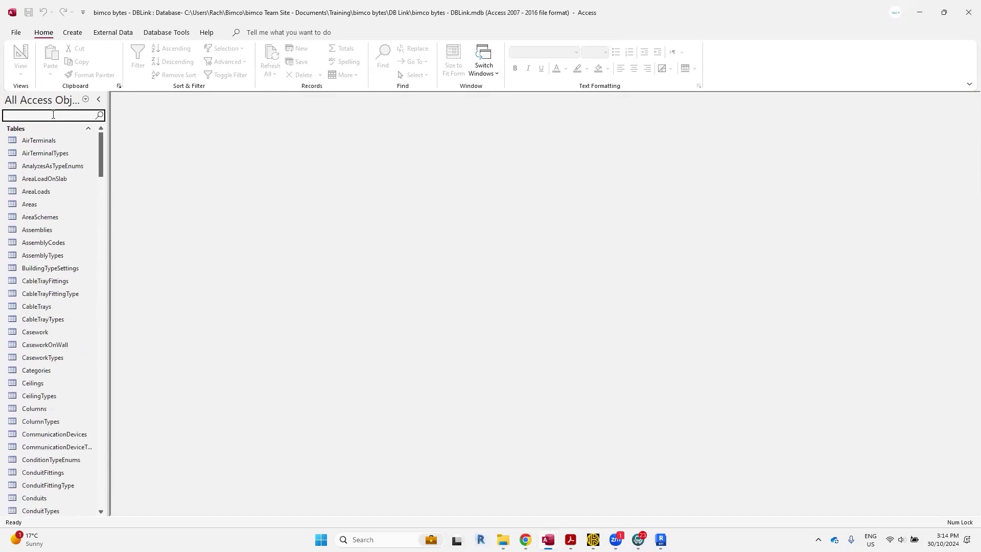
Search the navigation pane for 'view' and open the Views table.
text(view)
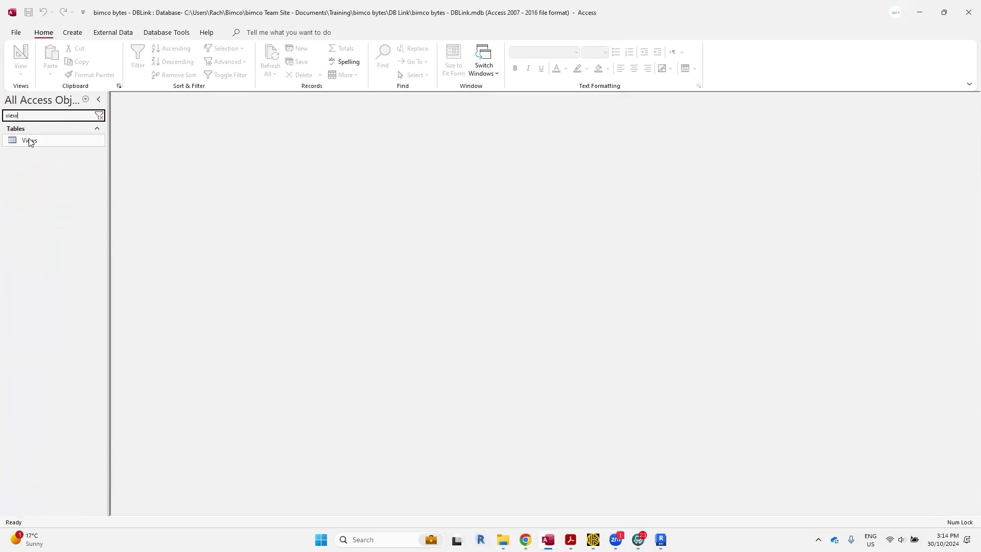
double_click(31, 140)
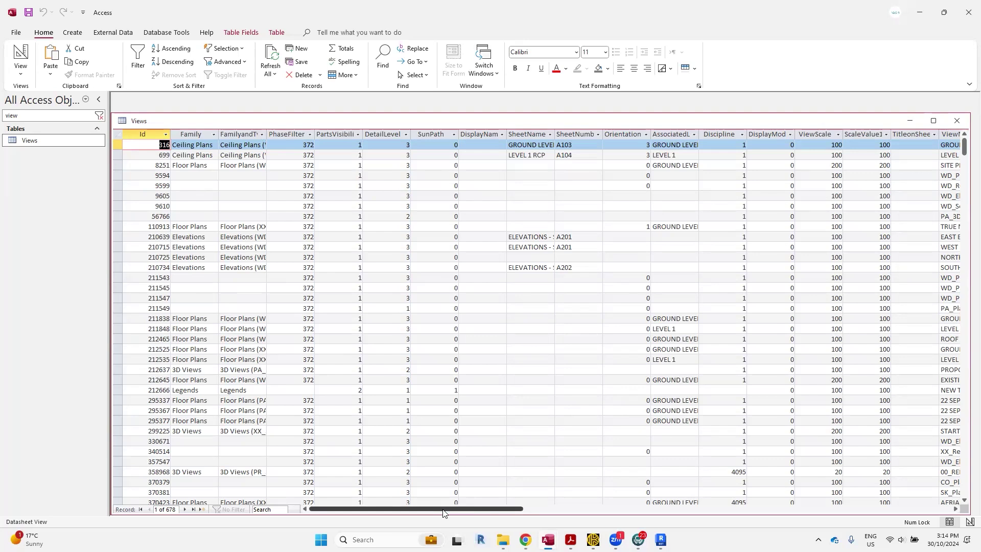
drag(442, 512, 400, 514)
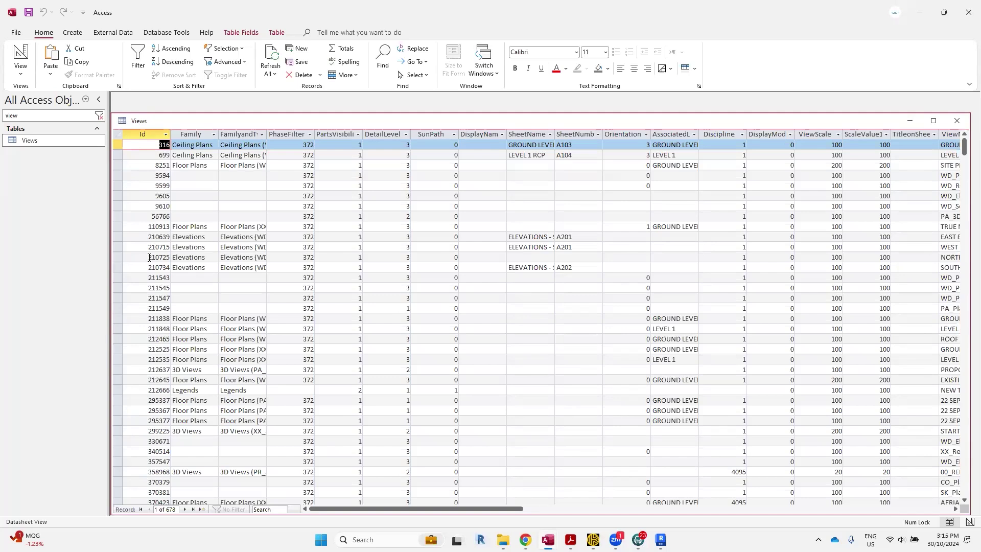
Sort Views by SheetName ascending and filter out blank sheet names, leaving 21 records.
click(591, 207)
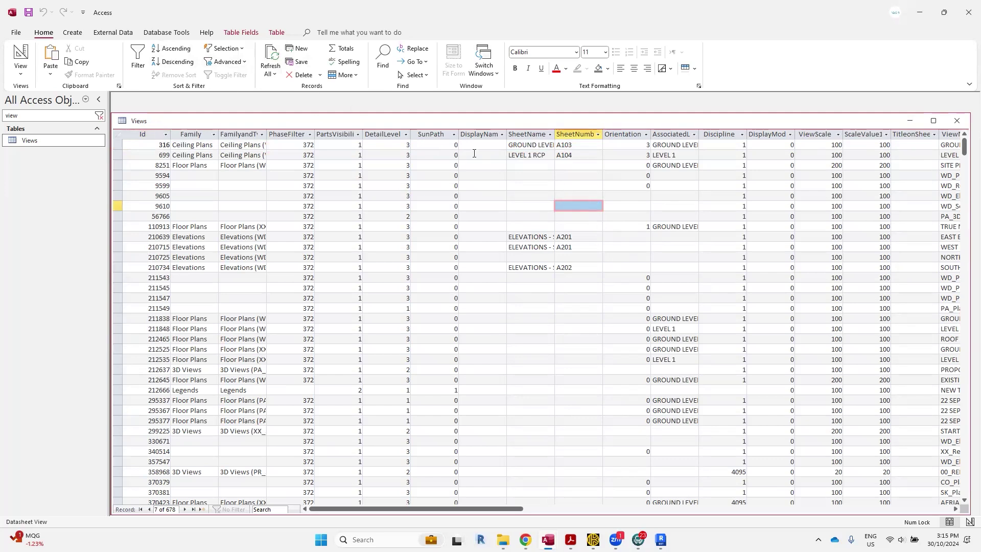
click(525, 156)
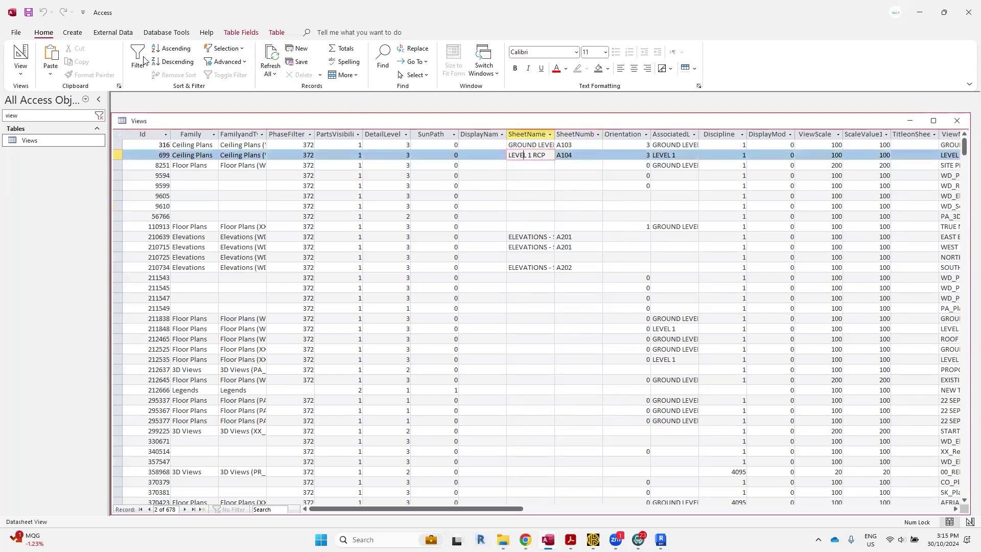
click(172, 48)
scroll(595, 263, down, 20)
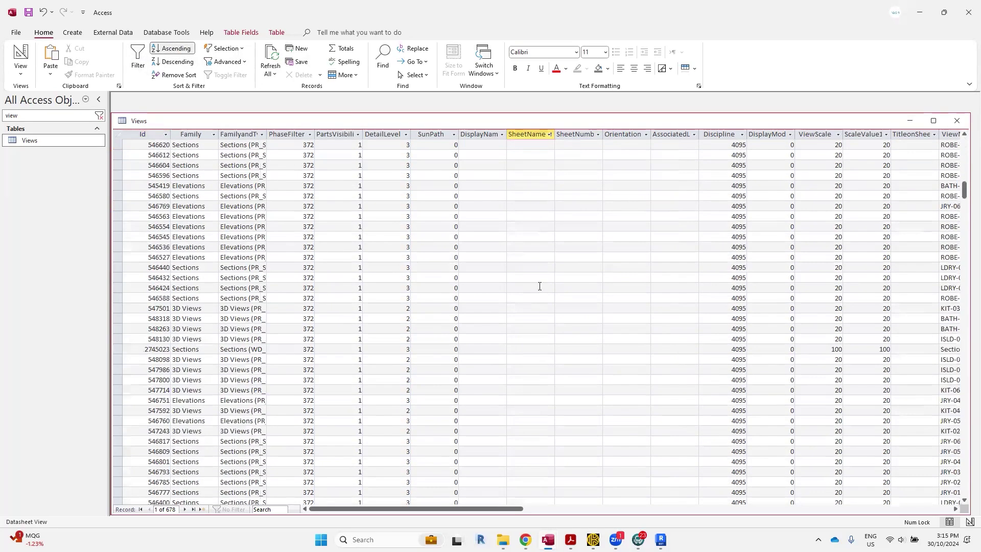
click(539, 286)
right_click(540, 286)
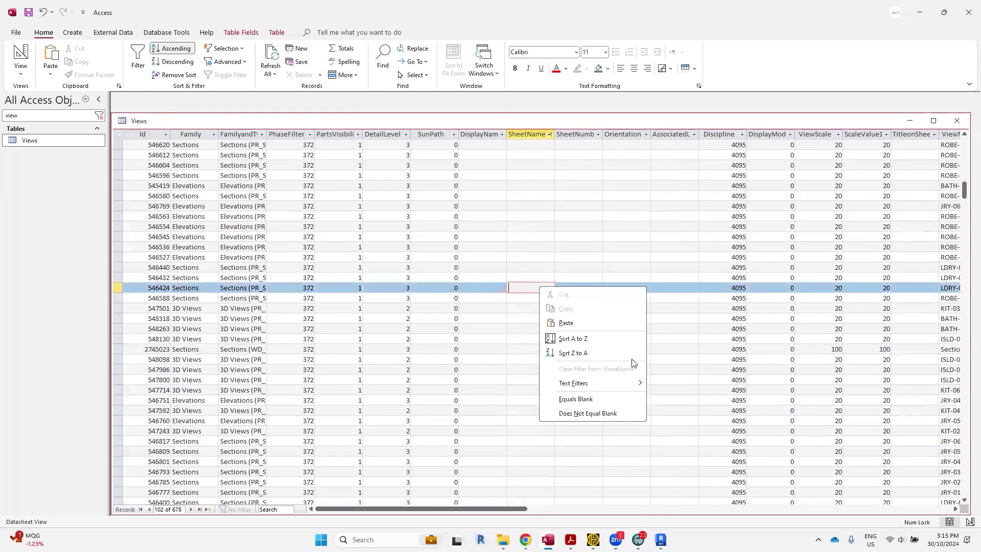
click(604, 415)
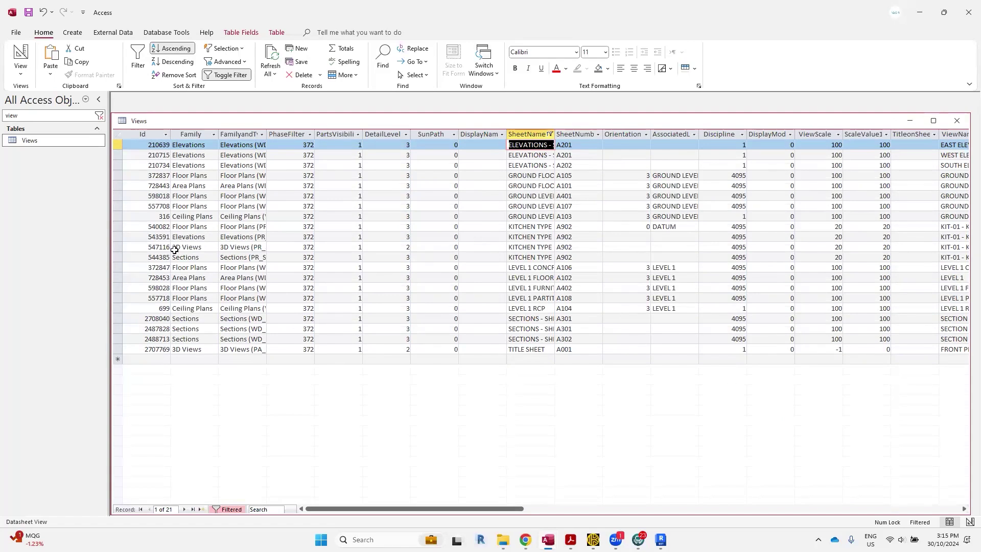
Clear the table search, then search 'roof' and open the Roofs table.
click(96, 117)
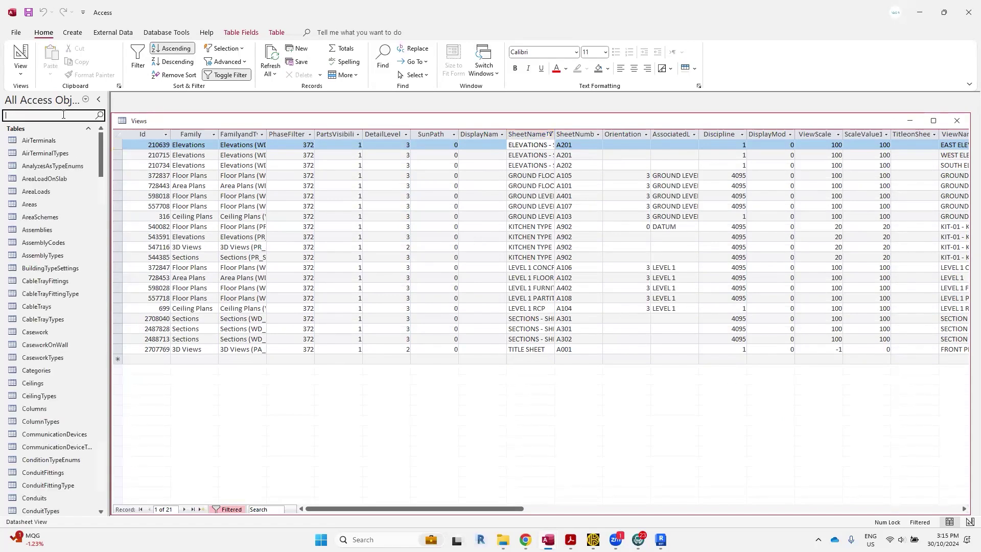
scroll(42, 329, down, 8)
scroll(42, 330, down, 3)
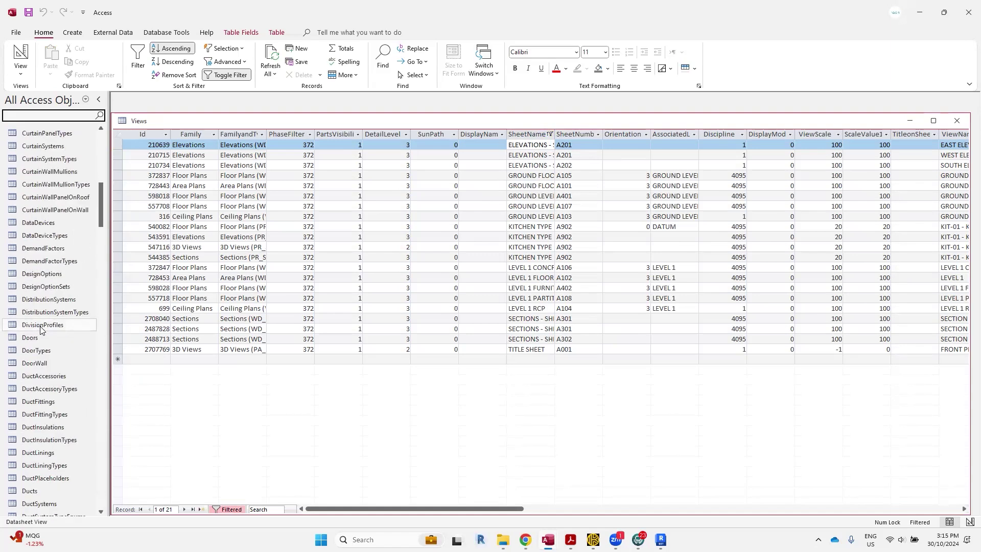
scroll(41, 329, up, 2)
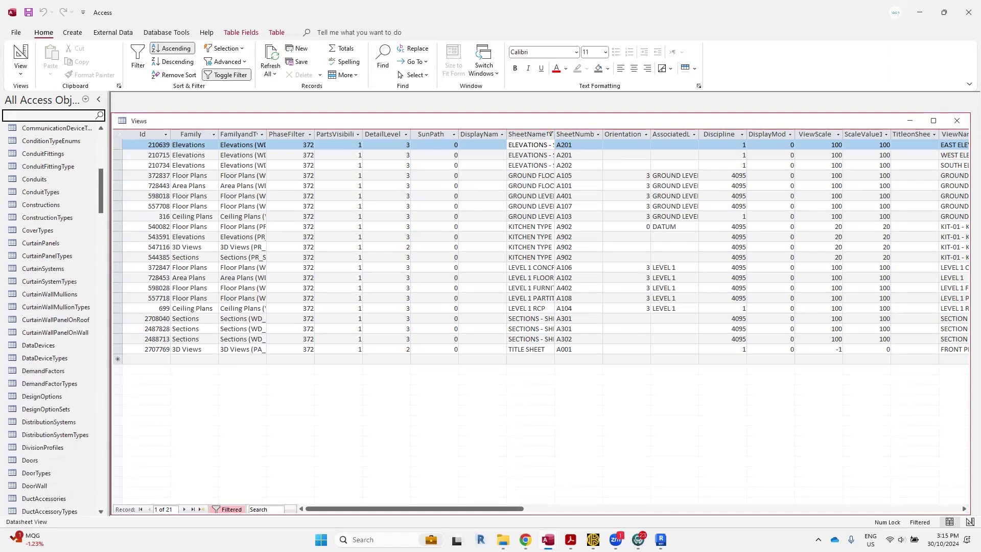
text(roof)
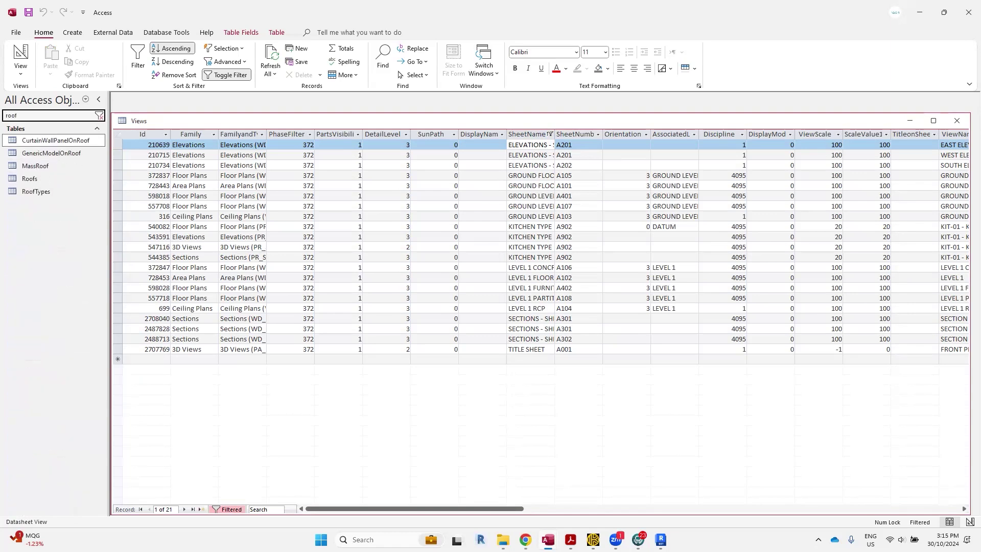
double_click(36, 179)
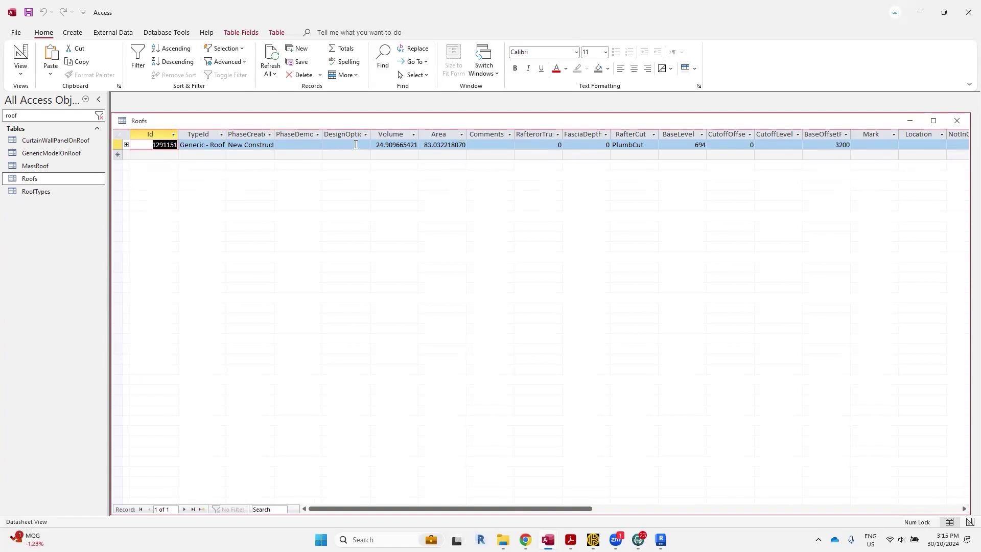
Set the roof's TypeId to the metal roof type, comment it ROOF, and review RoofTypes.
click(220, 145)
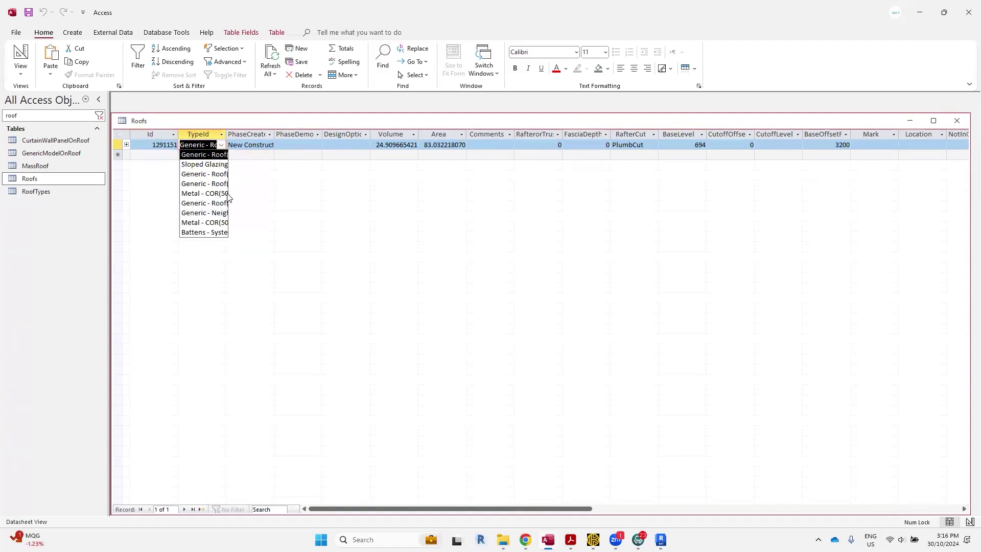
click(213, 226)
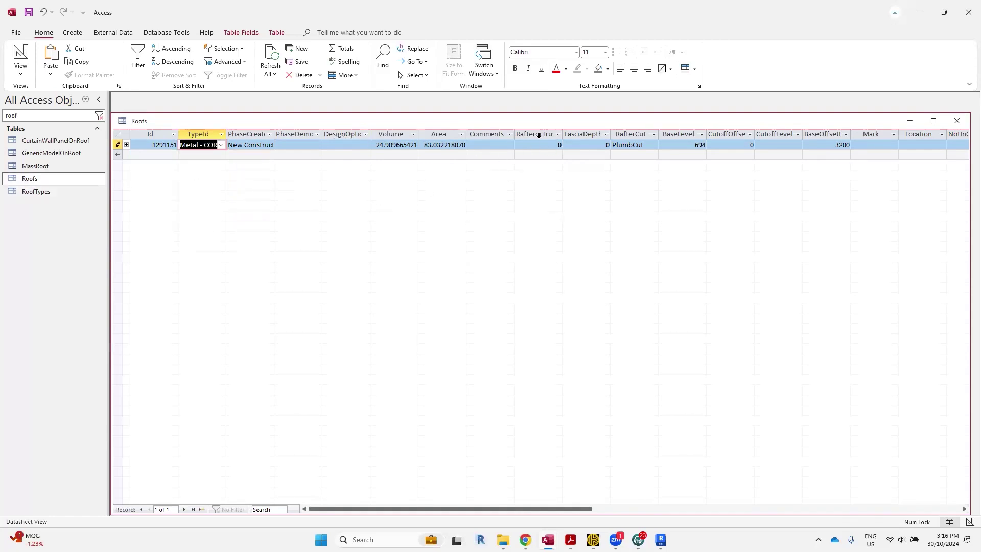
click(494, 144)
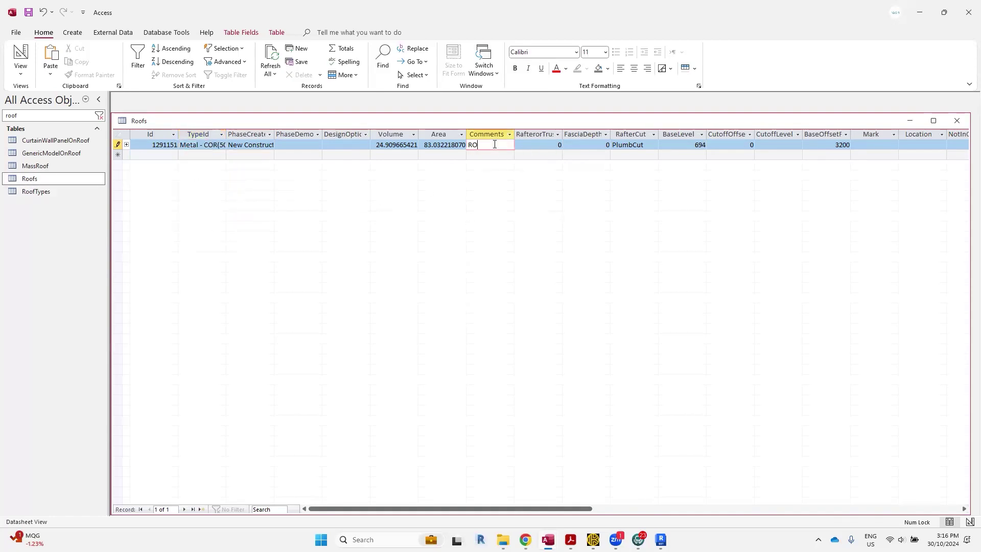
double_click(46, 192)
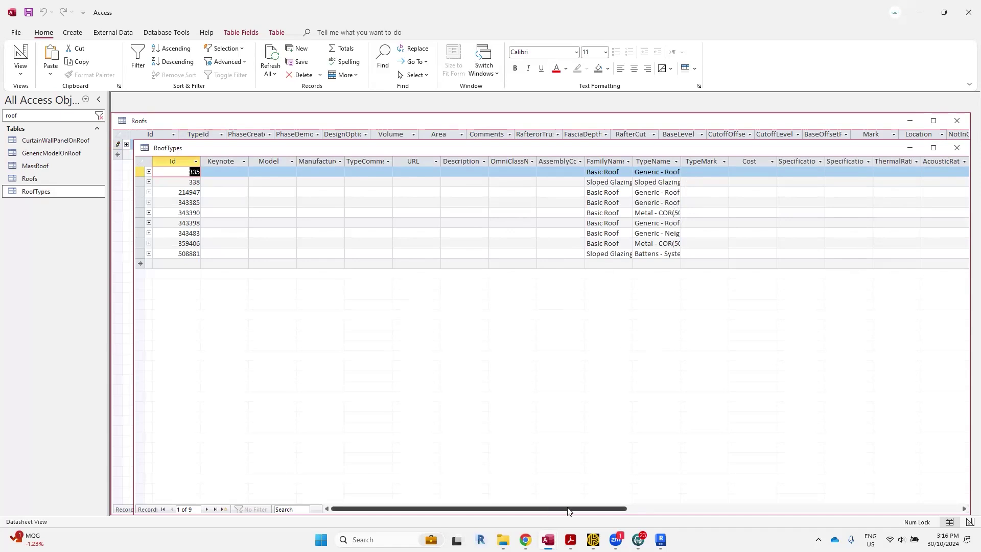
drag(600, 508, 731, 508)
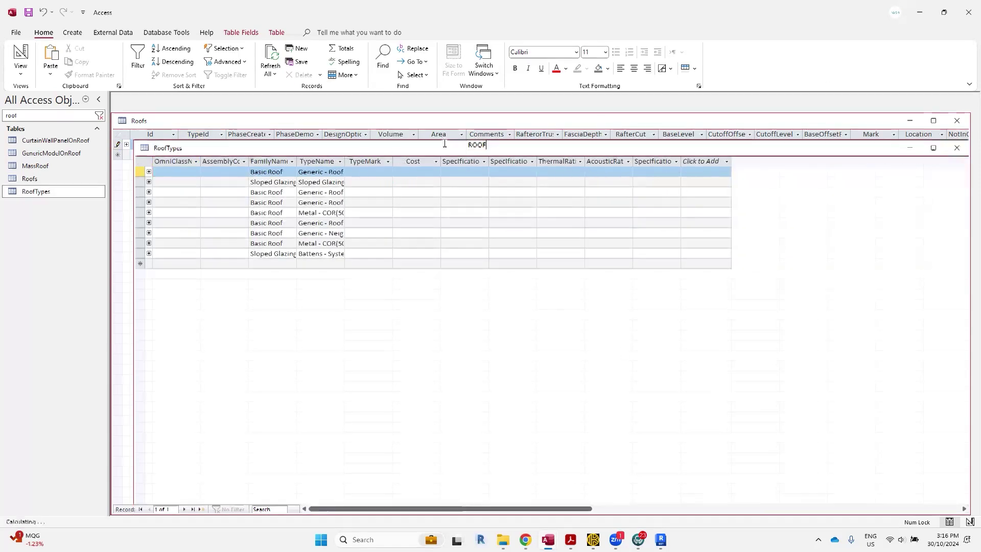
click(956, 148)
Search 'stair' in the navigation pane and open the Stairs table.
click(68, 118)
double_click(68, 118)
text(stair)
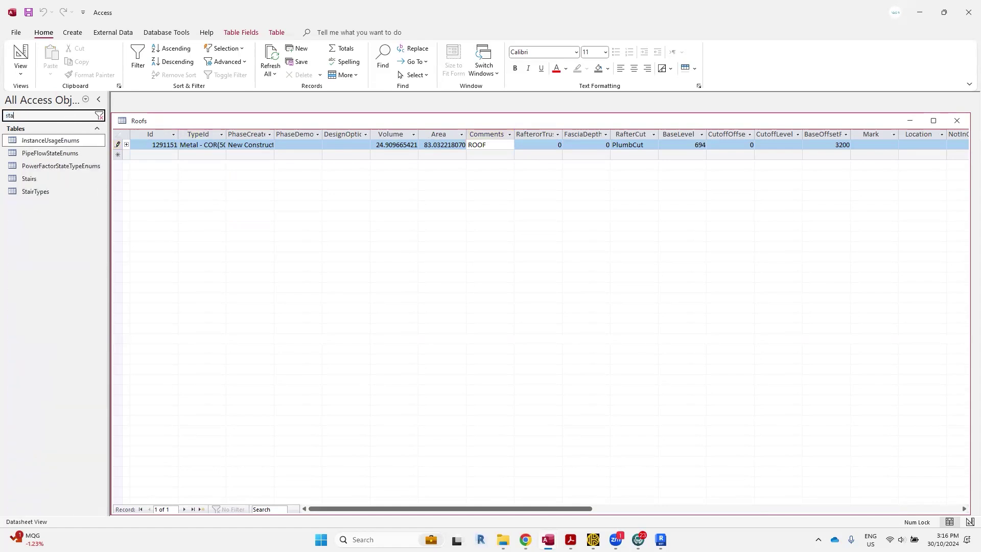
click(43, 143)
double_click(42, 141)
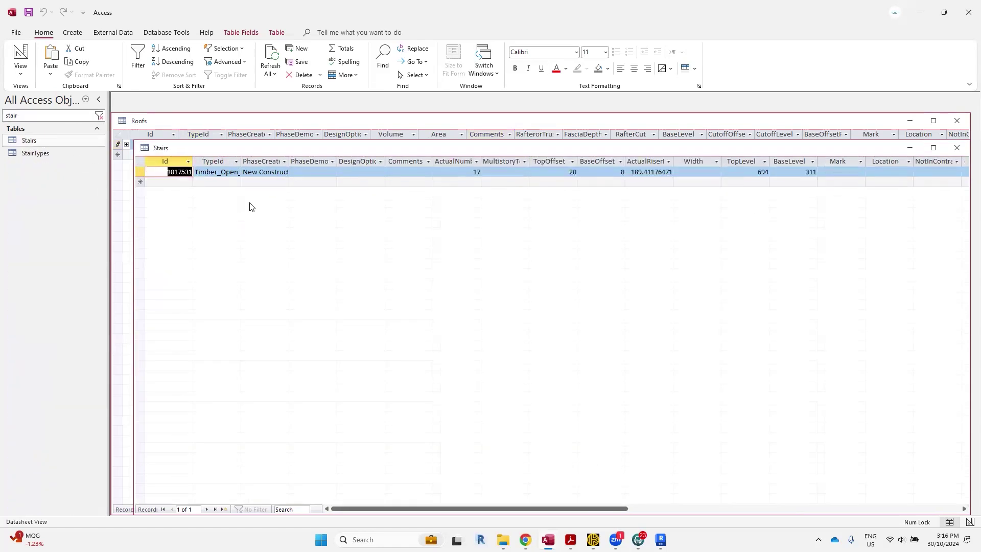
Comment the stair record CONFIRM ON SITE and give it the mark ST-1.
click(417, 171)
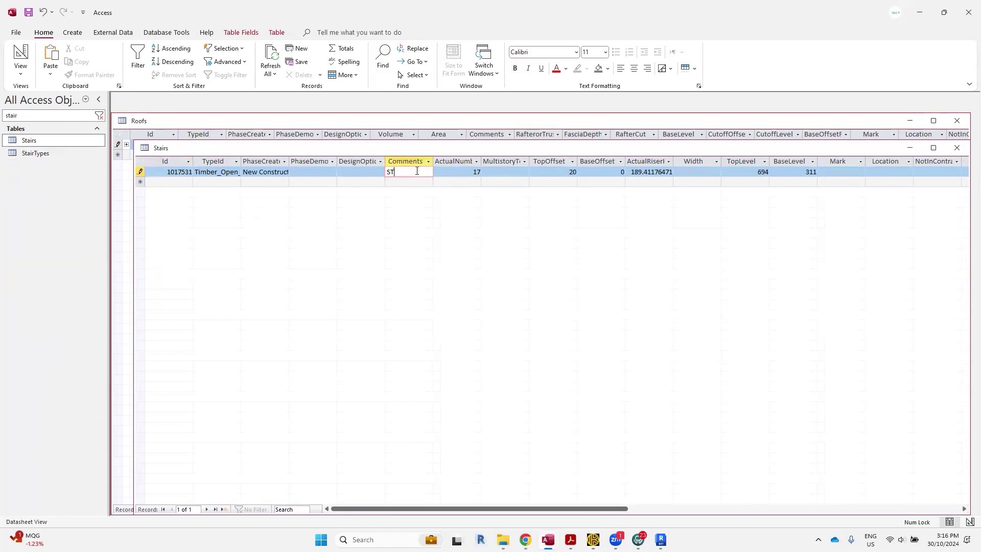
text(CONFIRMON SITE)
click(842, 172)
key(shift+End)
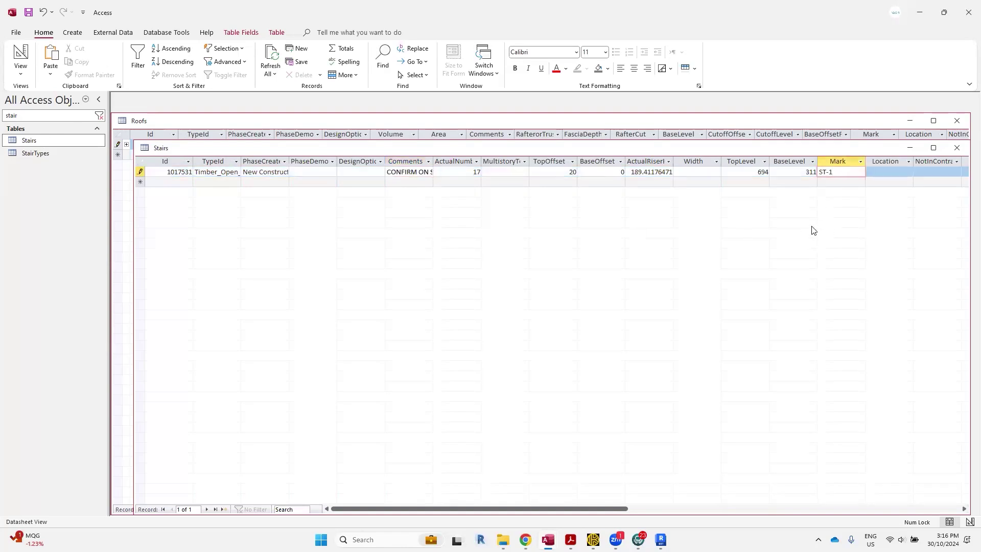
double_click(62, 117)
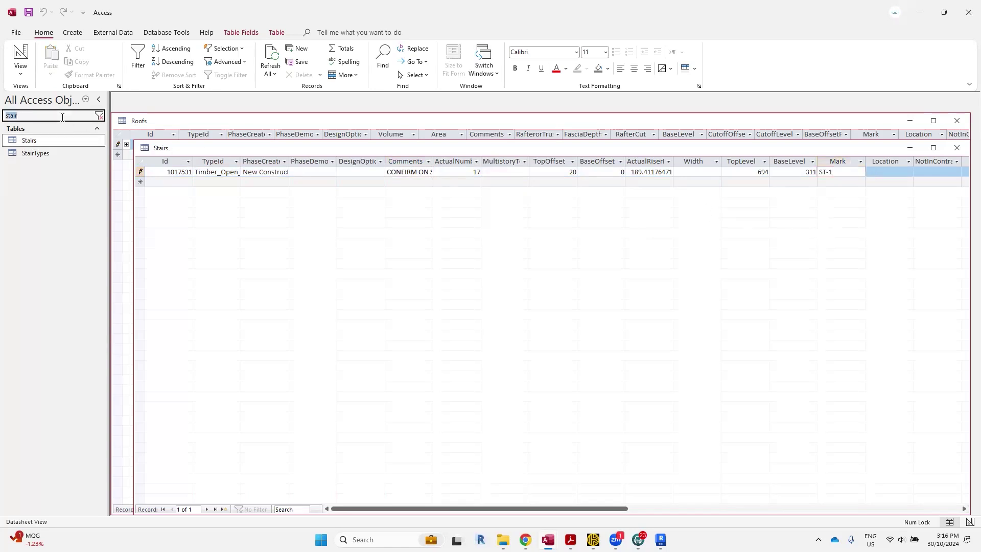
Search 'floor' and open the Floors table maximized.
text(floor)
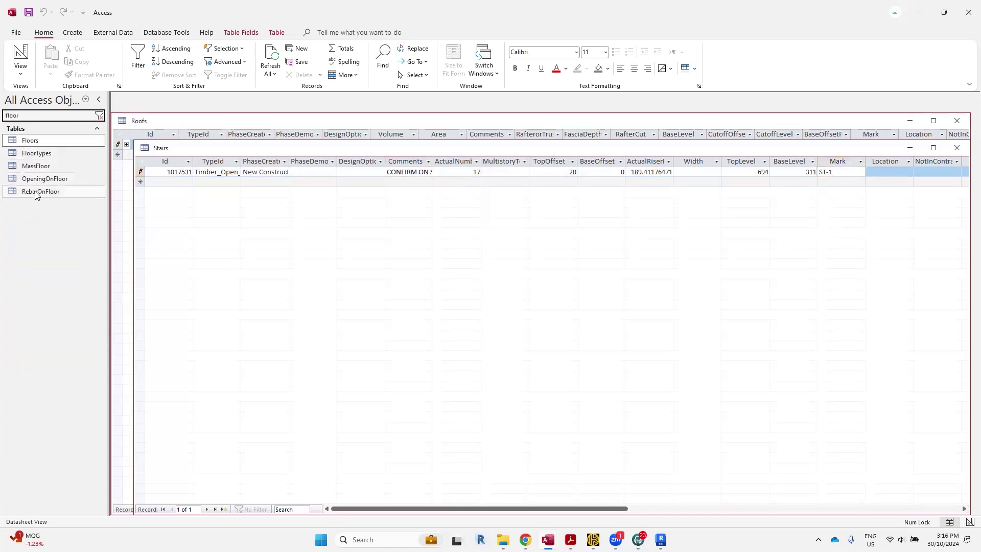
double_click(43, 143)
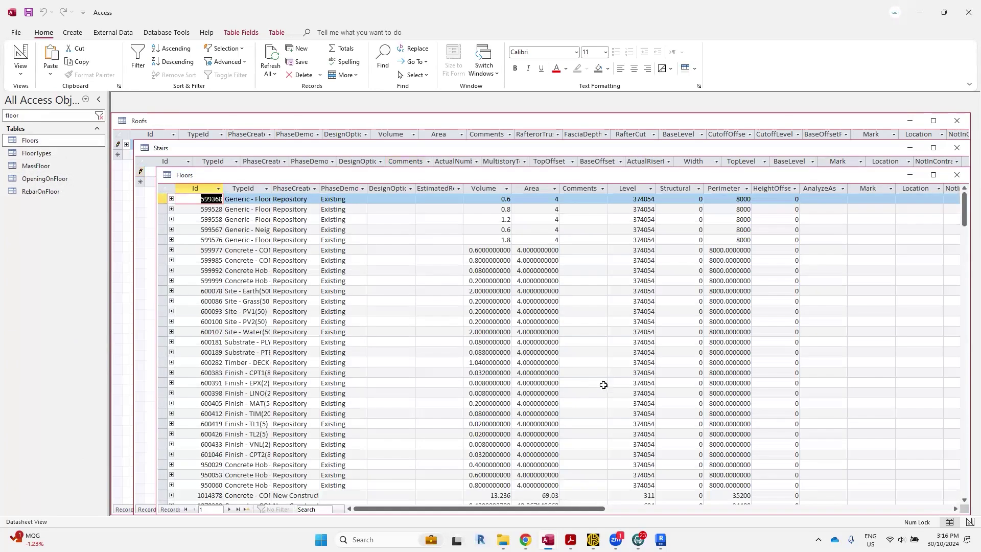
click(933, 175)
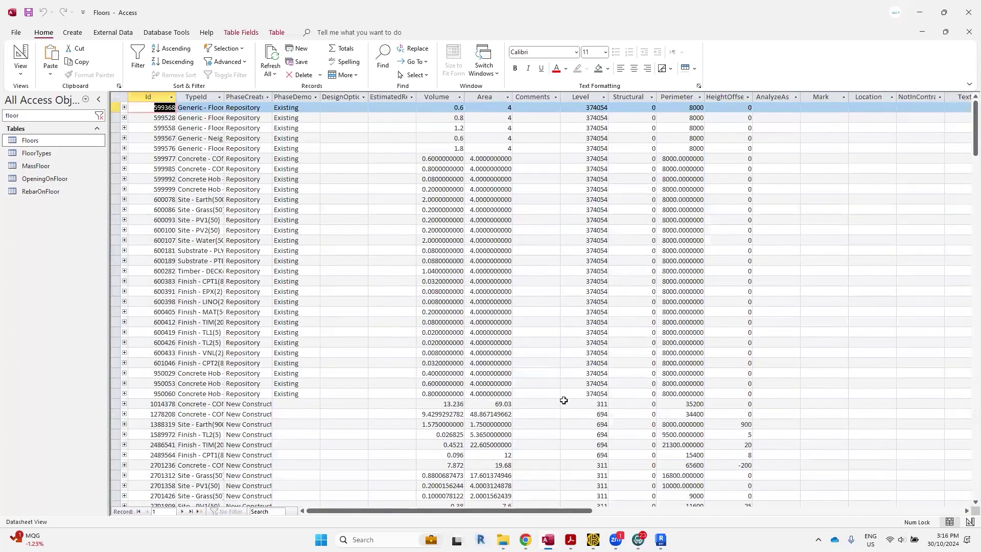
scroll(564, 400, down, 3)
scroll(564, 400, up, 3)
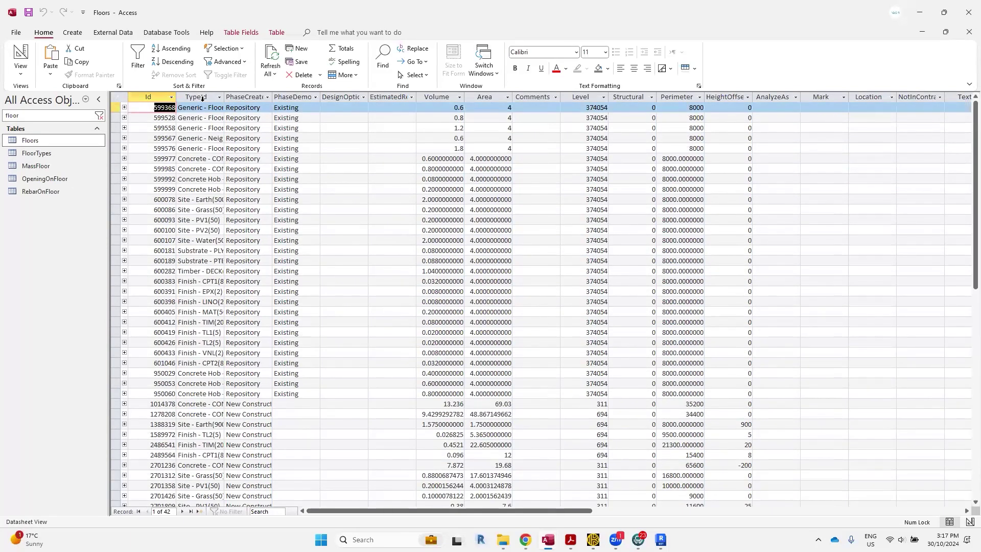
Sort the Floors table by TypeId, then by Level, ascending.
click(206, 97)
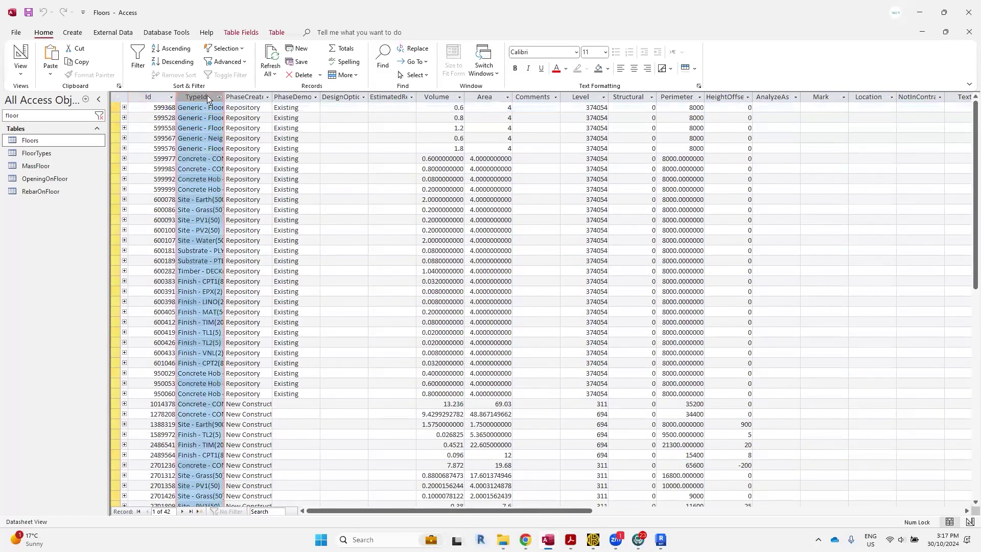
click(172, 48)
drag(226, 97, 335, 97)
scroll(302, 326, down, 3)
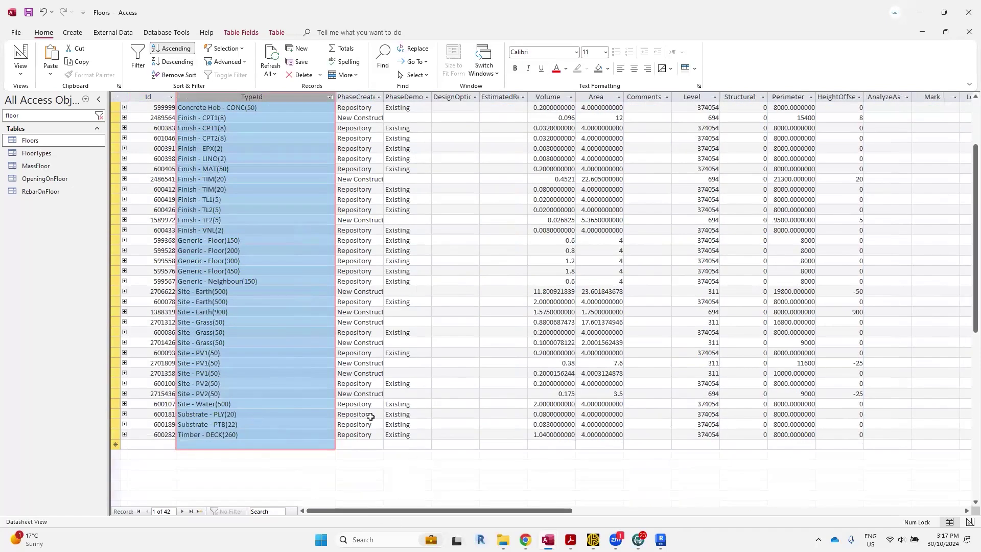
click(232, 301)
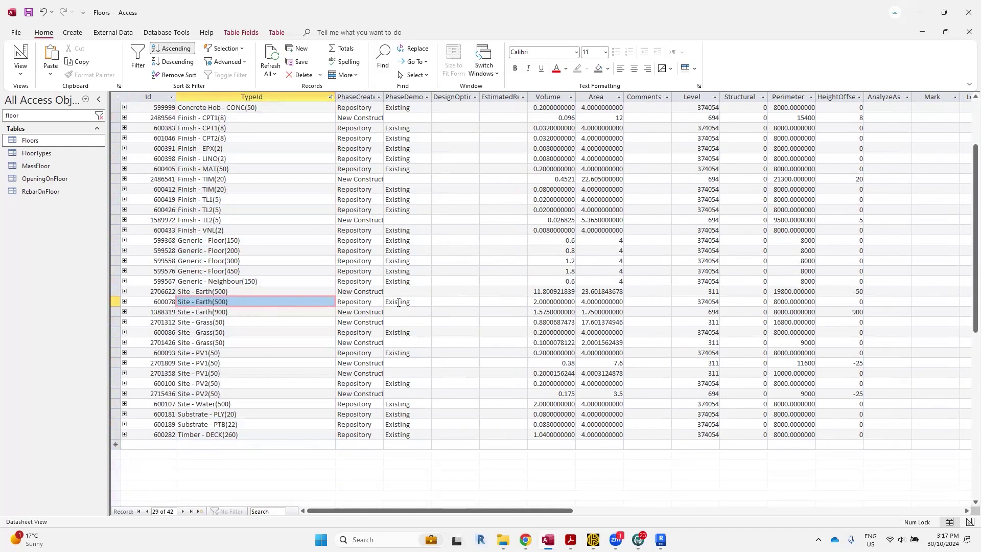
click(693, 98)
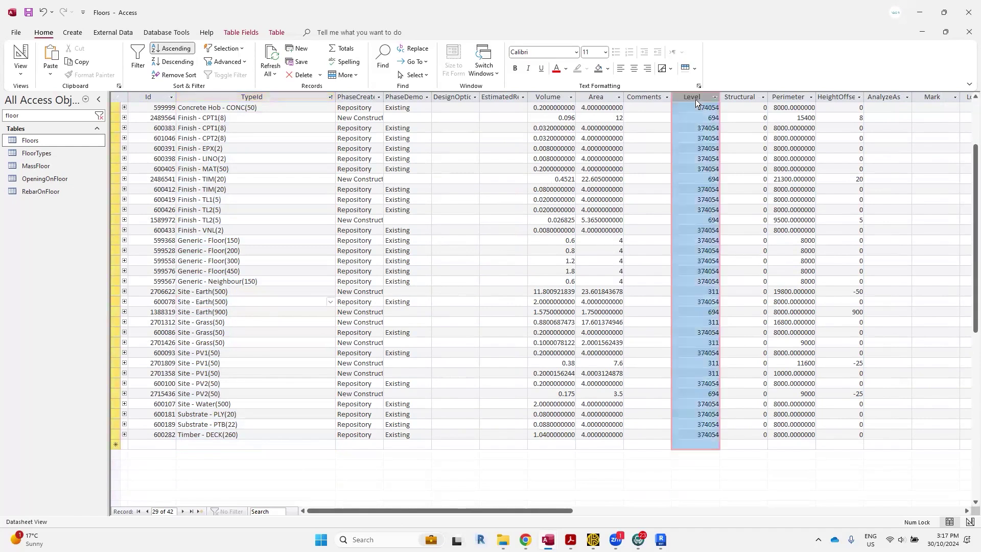
click(173, 49)
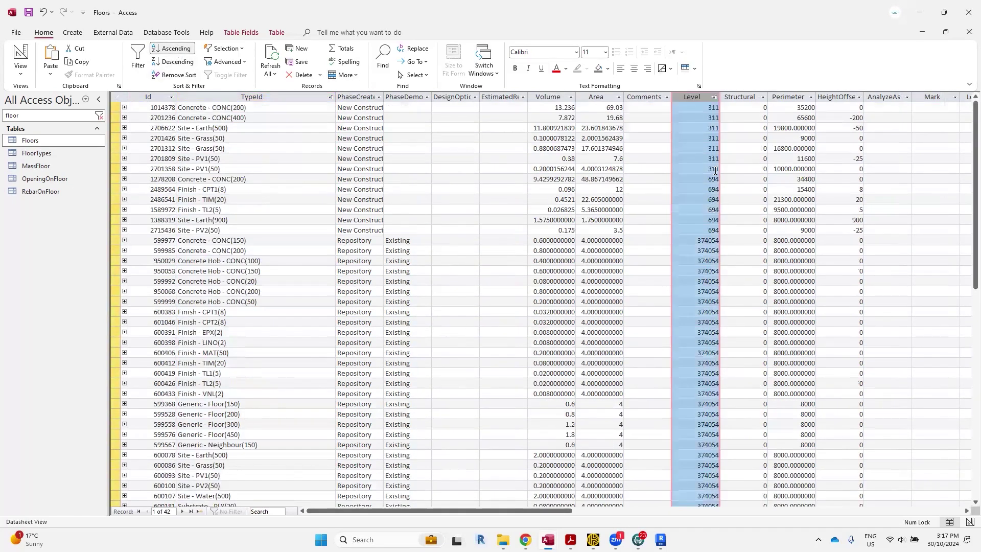
Change every new-construction floor's Level from 311 to 694, then search tables for 'level'.
click(713, 199)
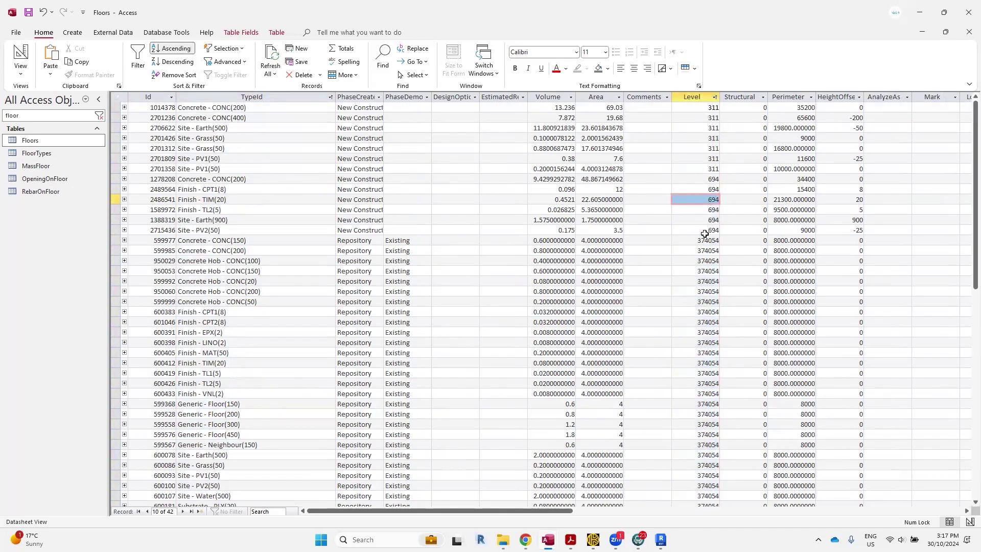
click(709, 180)
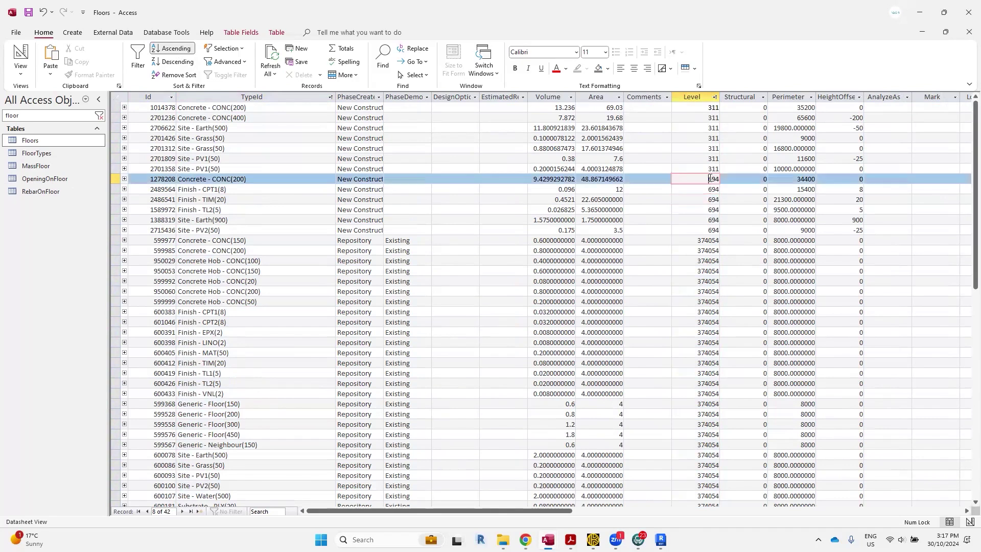
click(711, 136)
double_click(710, 126)
text(694)
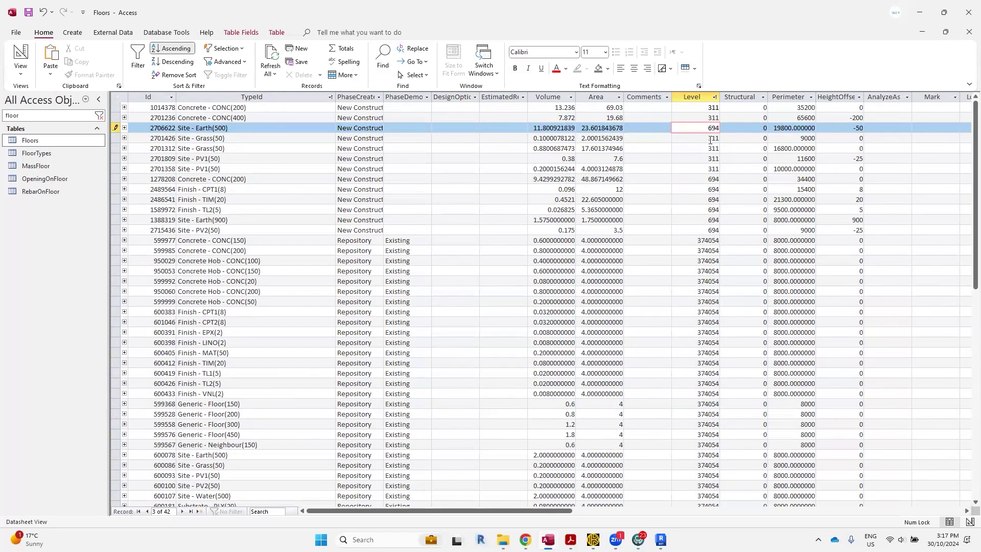
double_click(717, 140)
text(694)
key(Down)
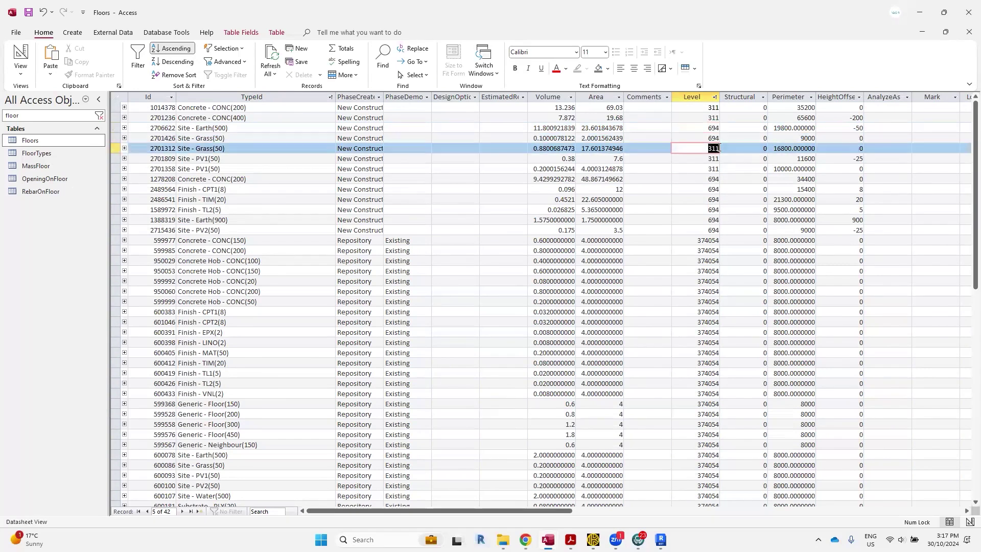
text(694)
key(Down)
text(694)
key(Down)
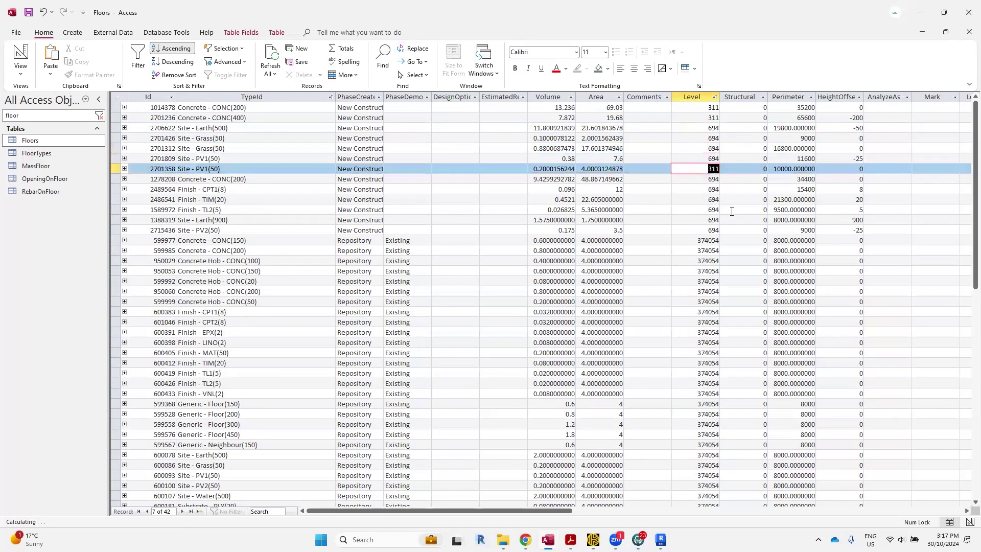
text(694)
double_click(707, 118)
text(694)
key(Up)
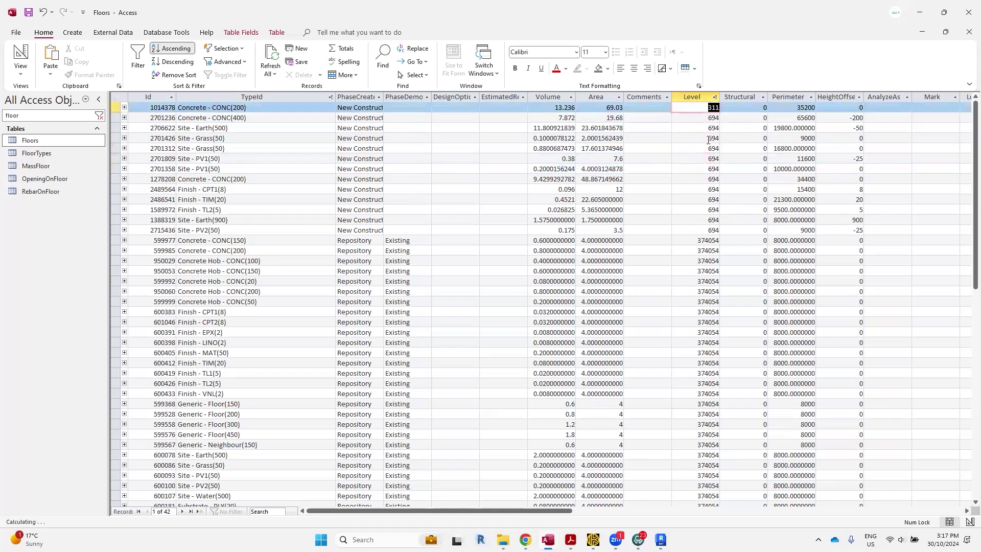
text(694)
click(715, 270)
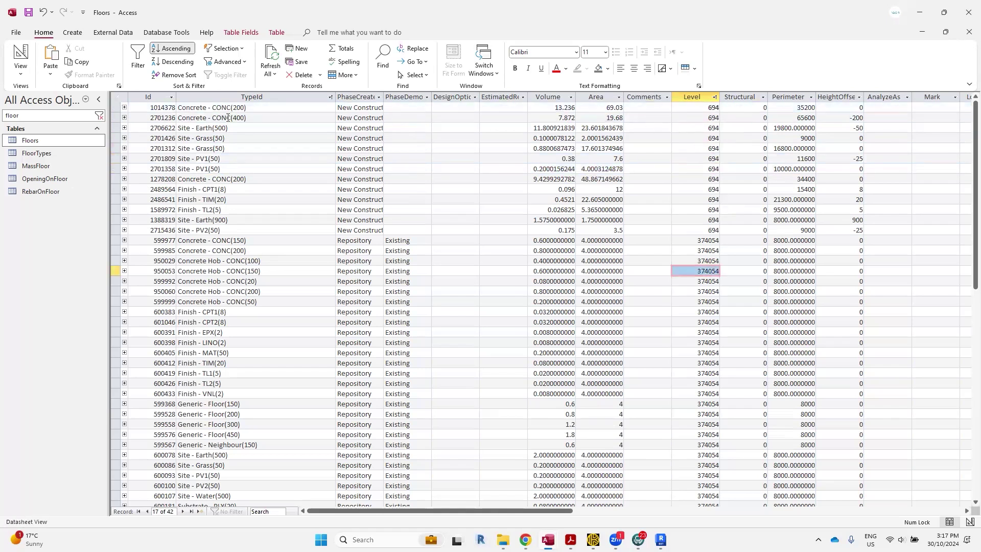
click(67, 117)
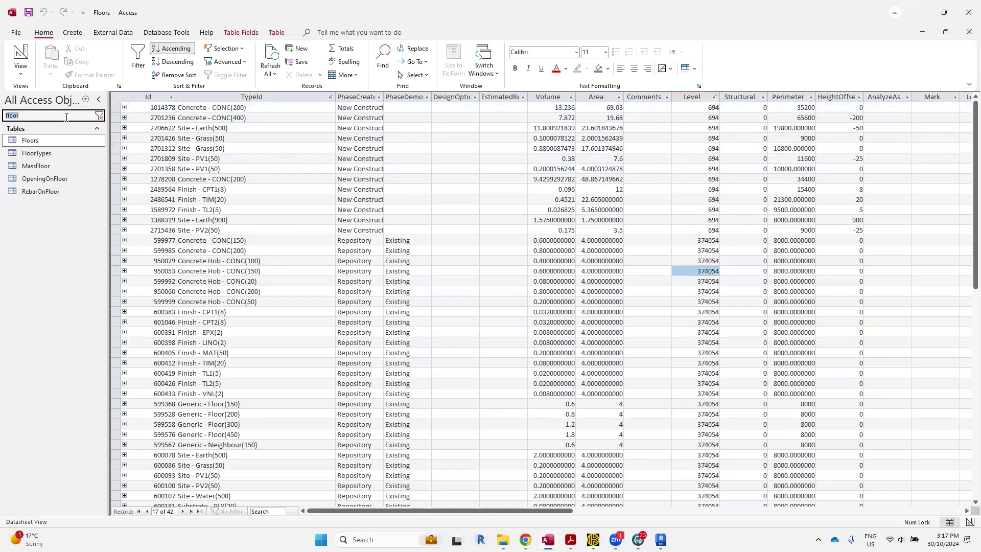
text(level)
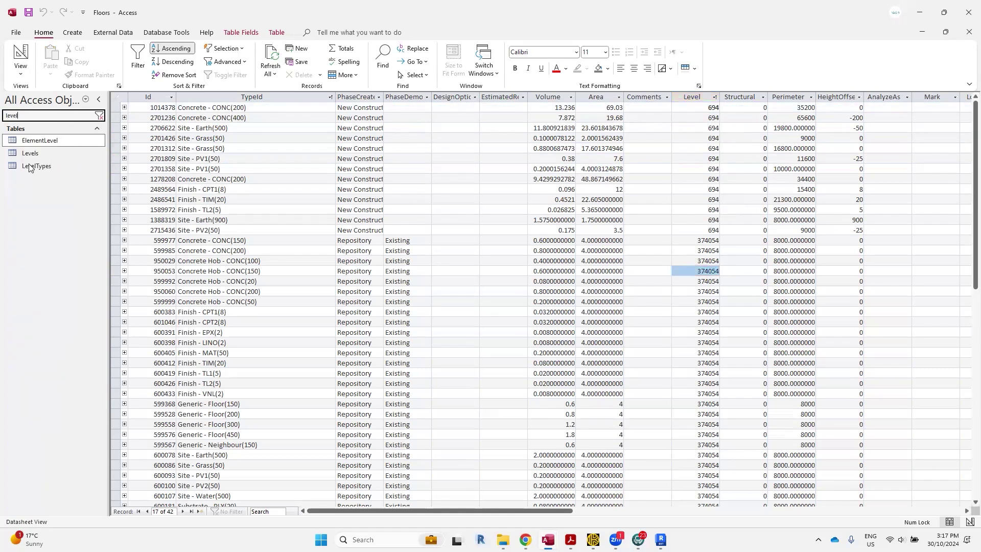
Open the Levels table to verify Id 694 is LEVEL 1, then search the navigation pane for 'floor'.
double_click(30, 153)
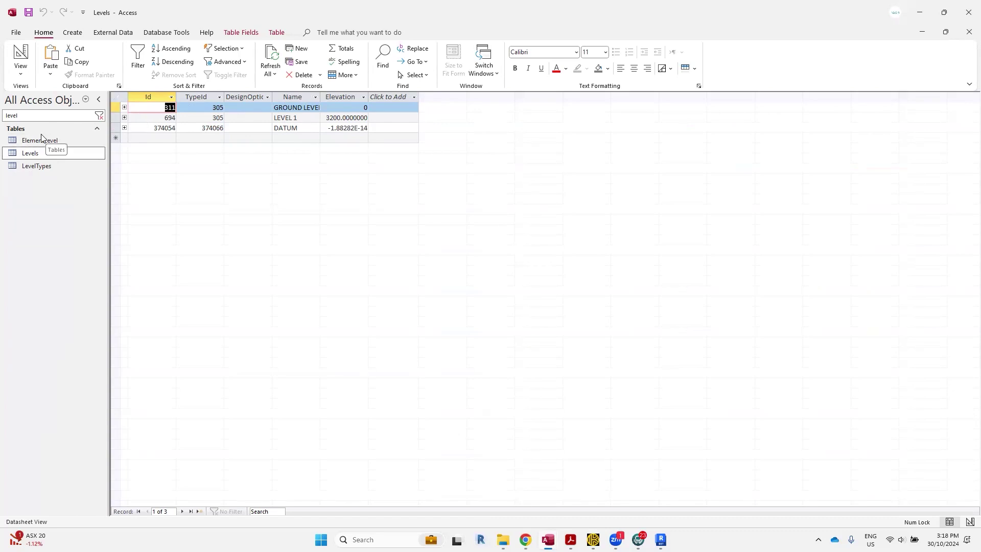
click(32, 116)
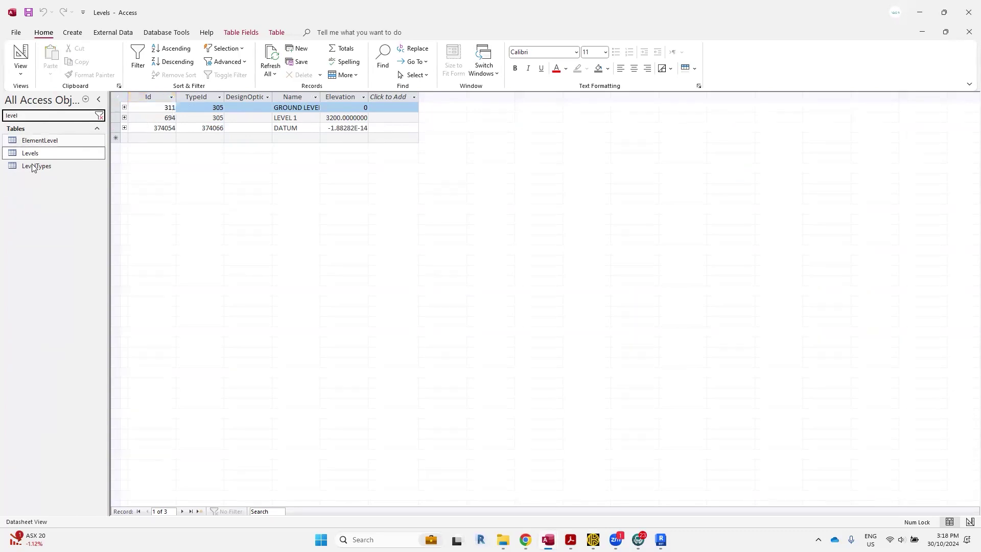
key(BackSpace)
key(BackSpace)
key(BackSpace)
key(BackSpace)
key(BackSpace)
text(fl)
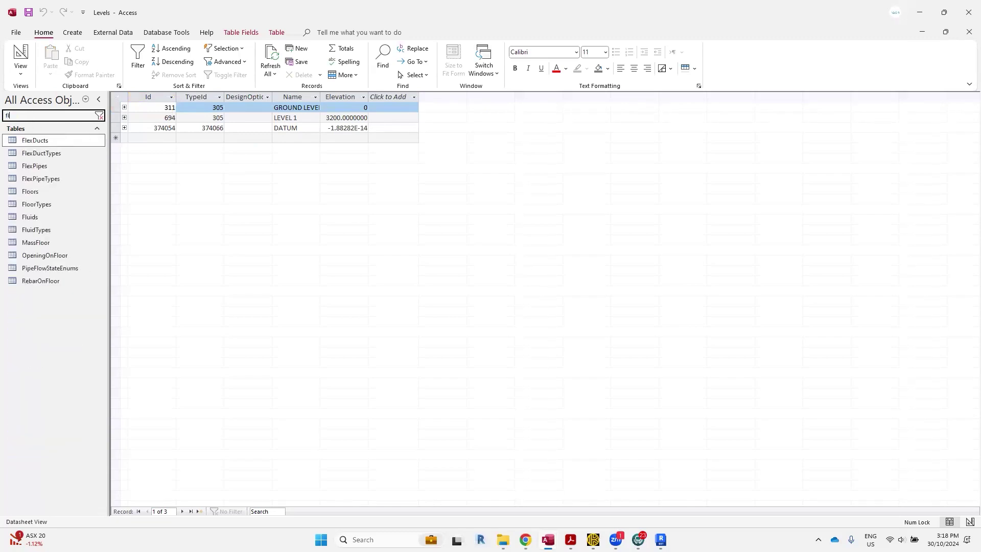
text(oor)
Open the Floors and FloorTypes tables and widen the TypeName column to show full names.
click(34, 145)
double_click(33, 145)
click(37, 153)
key(Return)
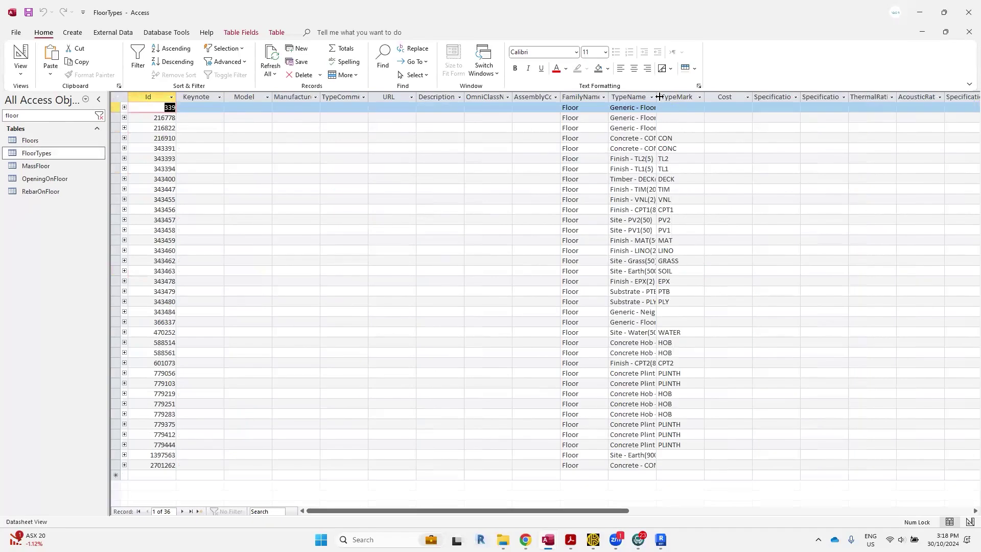
drag(662, 96, 755, 97)
Rename floor type Site - Earth(500) to SOIL with type mark SOIL-EARTH.
click(645, 272)
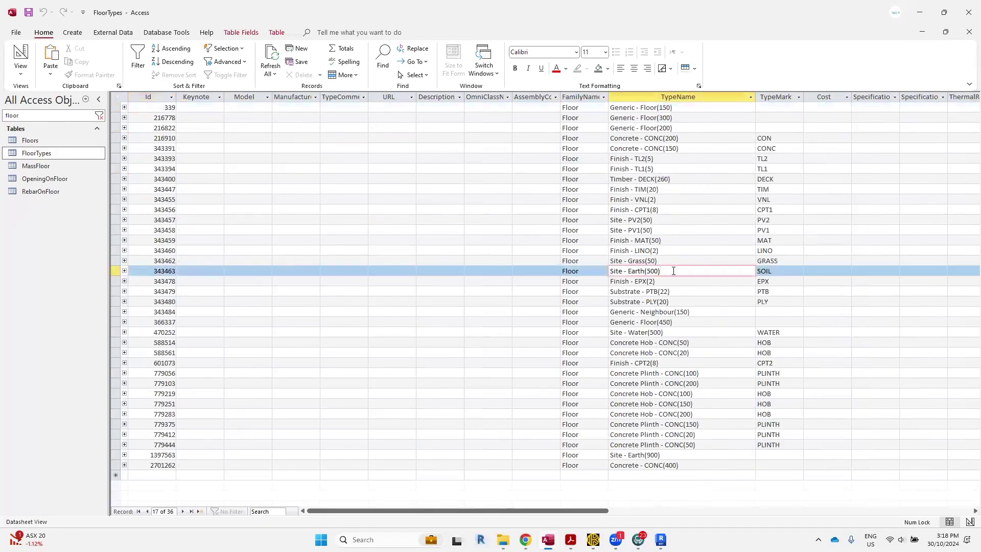
drag(670, 270, 609, 271)
text(SOIL)
click(782, 271)
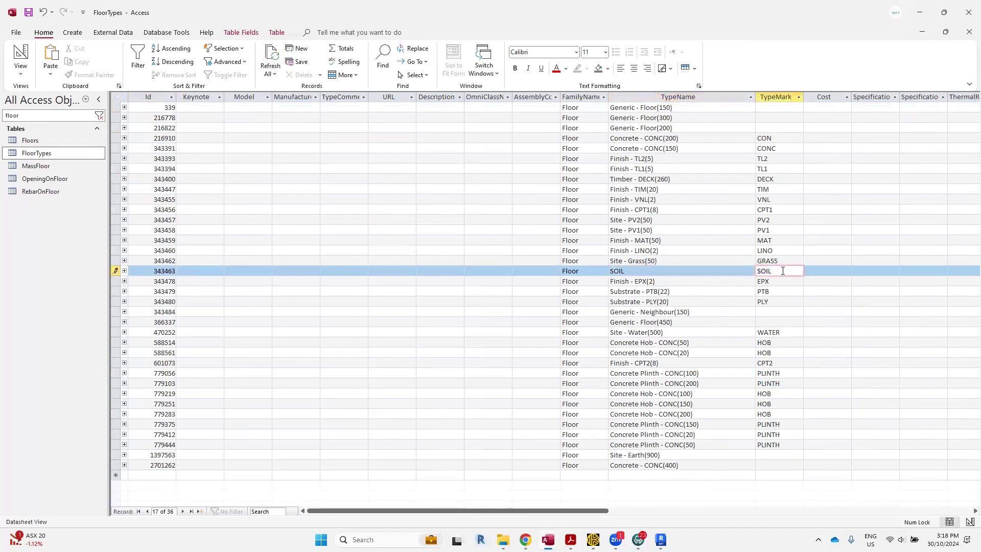
text(SOIL-EARTH)
click(802, 309)
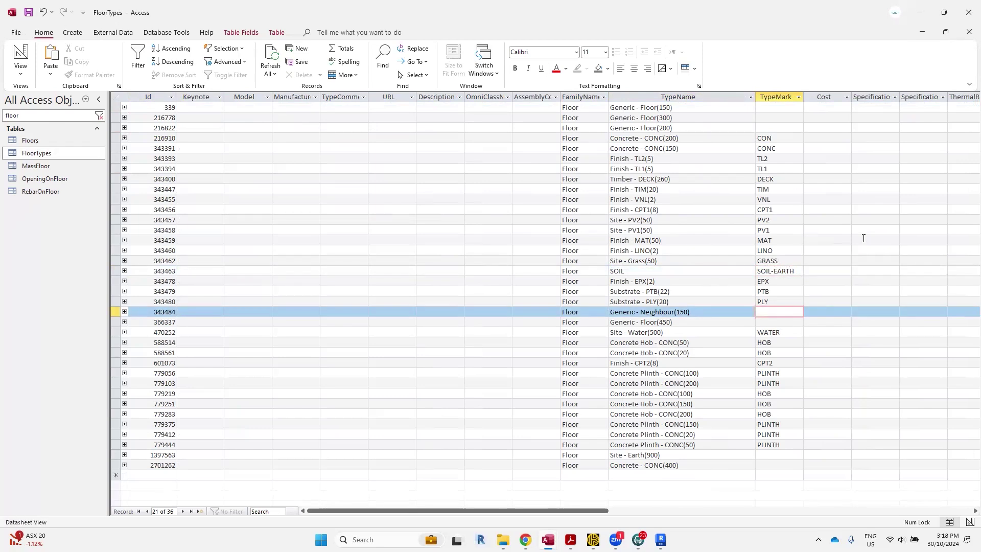
Close Access, saving design changes to the Views and Floors tables.
click(968, 14)
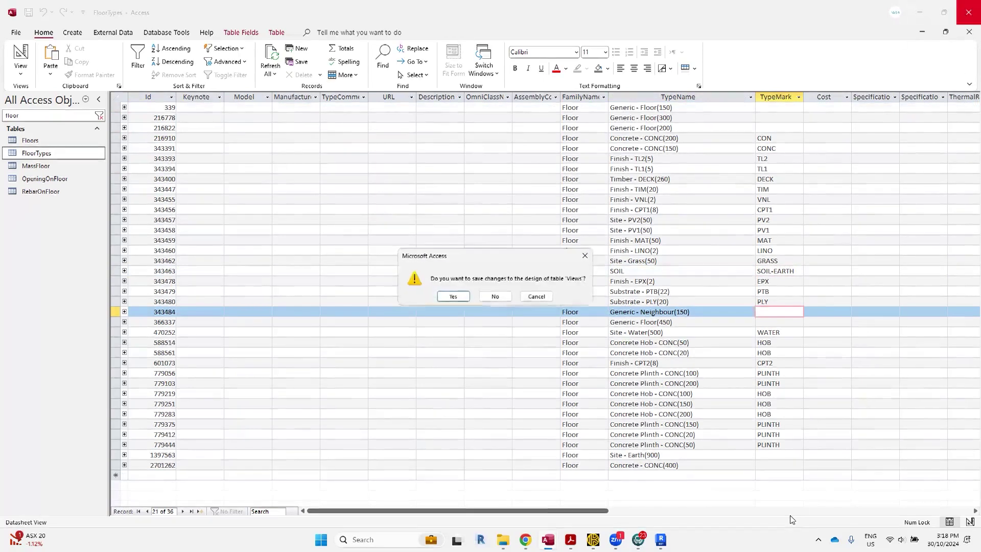
click(452, 297)
click(460, 299)
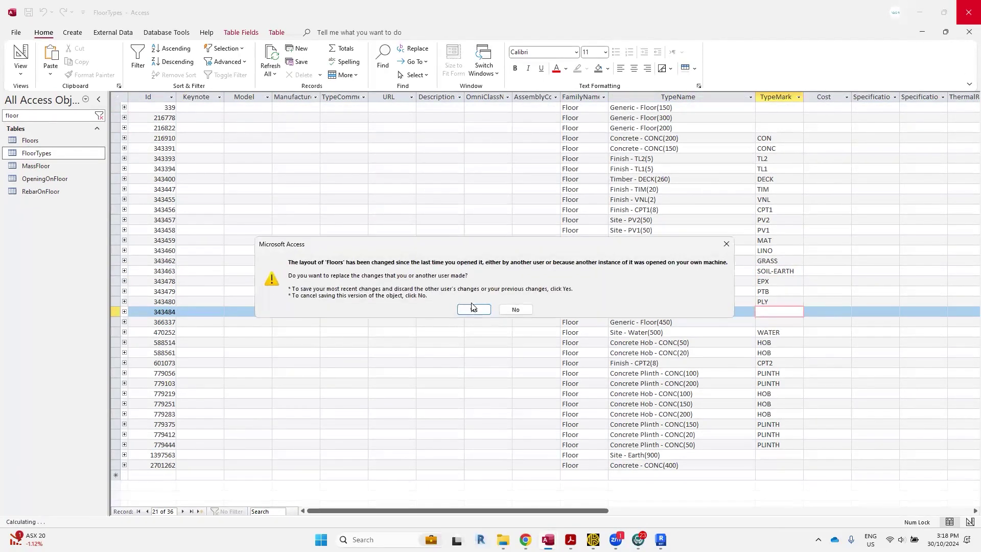
Keep the layout changes, then start Edit and Import for the bimco bytes - DBLink.mdb connection in DB Link.
click(473, 310)
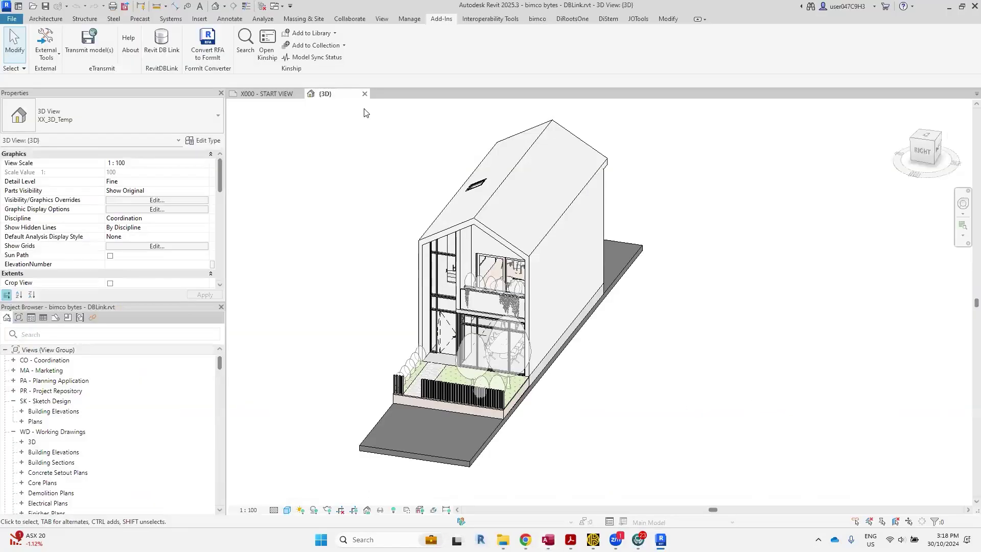
click(169, 52)
click(610, 242)
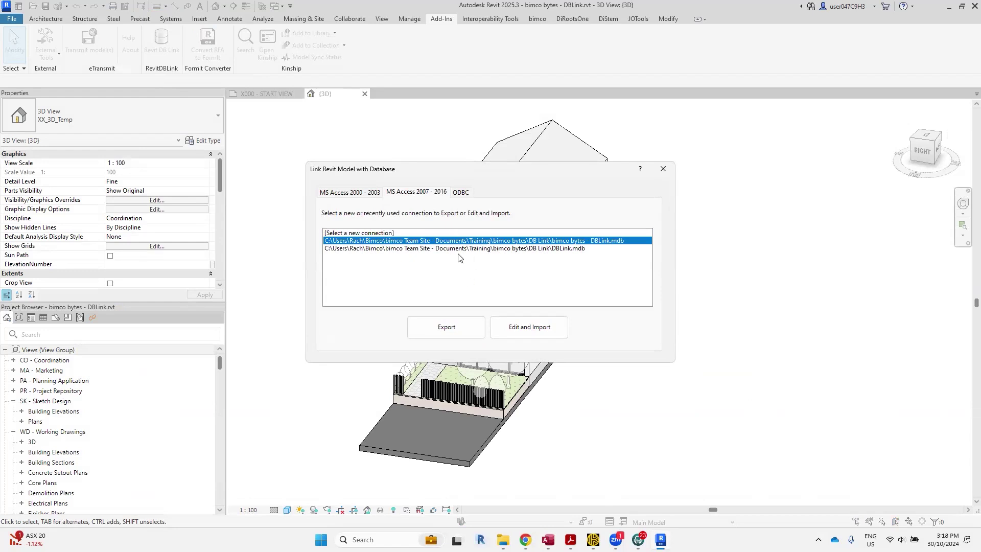
right_click(436, 249)
click(415, 250)
right_click(420, 249)
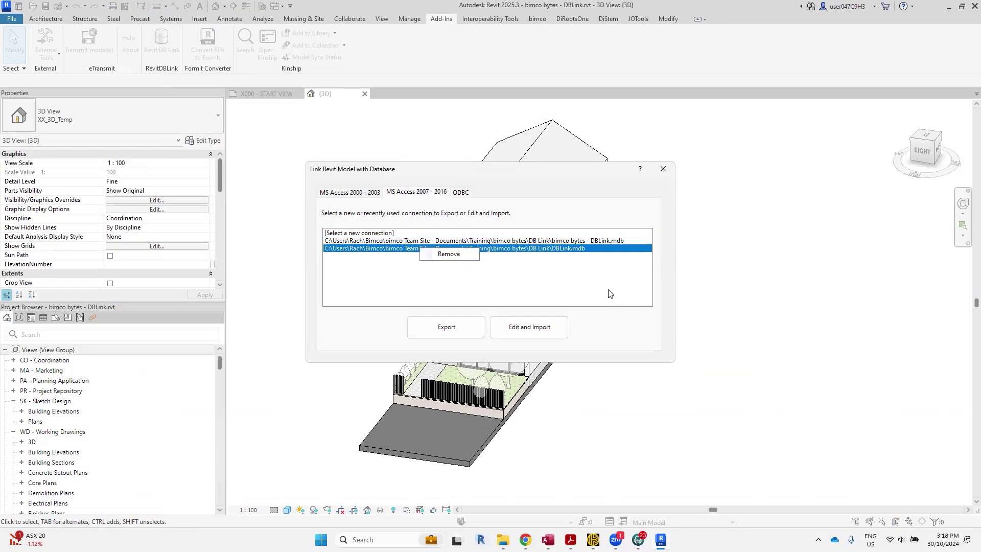
click(585, 250)
click(588, 240)
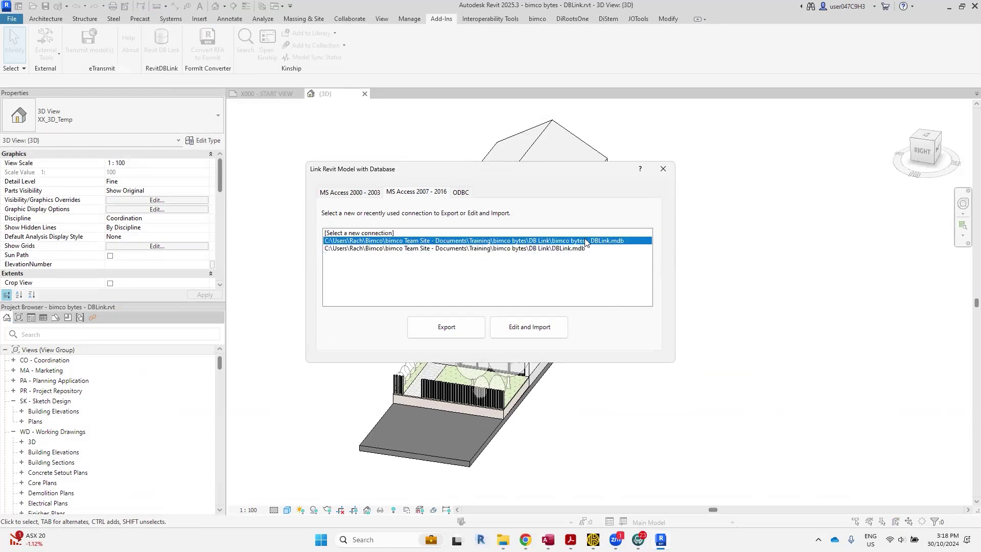
click(523, 336)
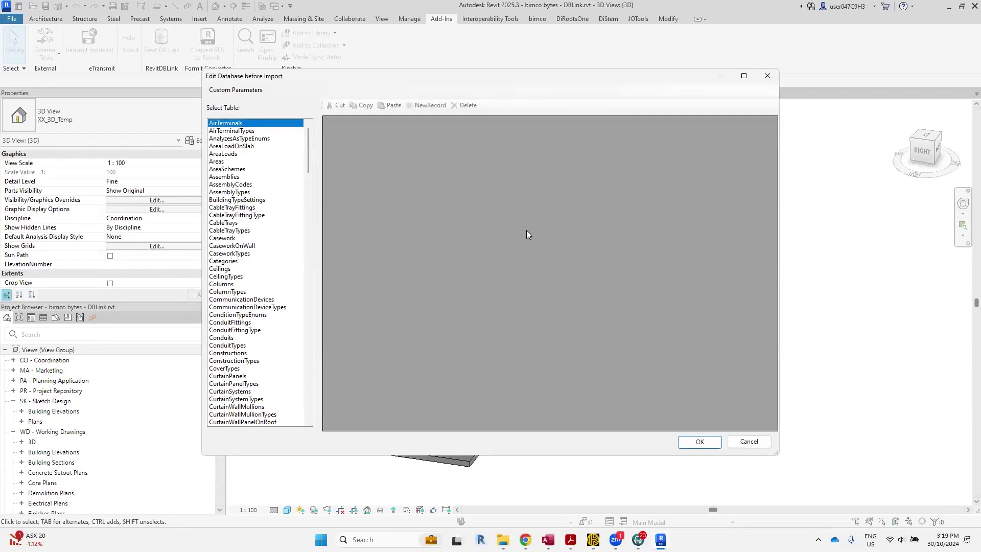
Import the edited database, accept the 3 overlapping-floor warnings, and select the raised planted floor.
click(703, 443)
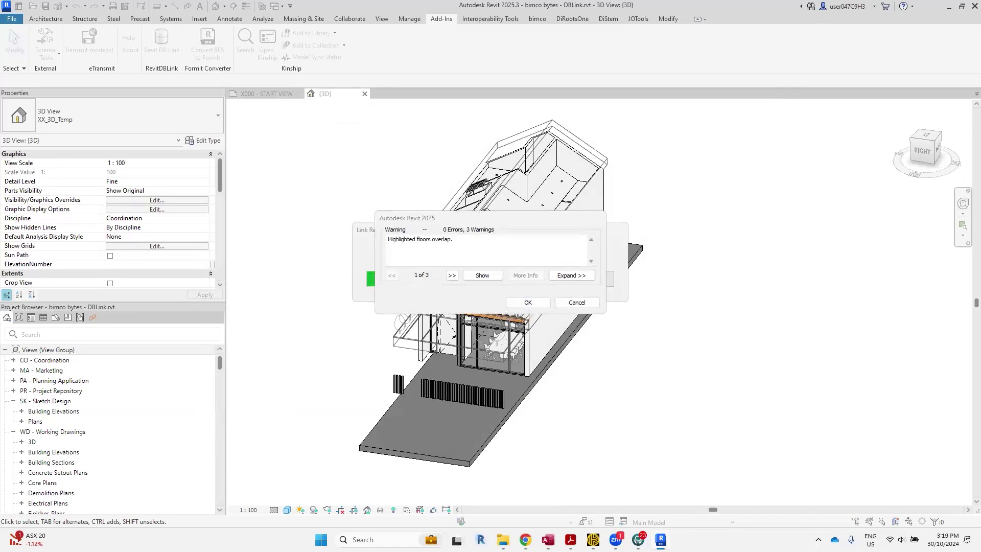
click(529, 303)
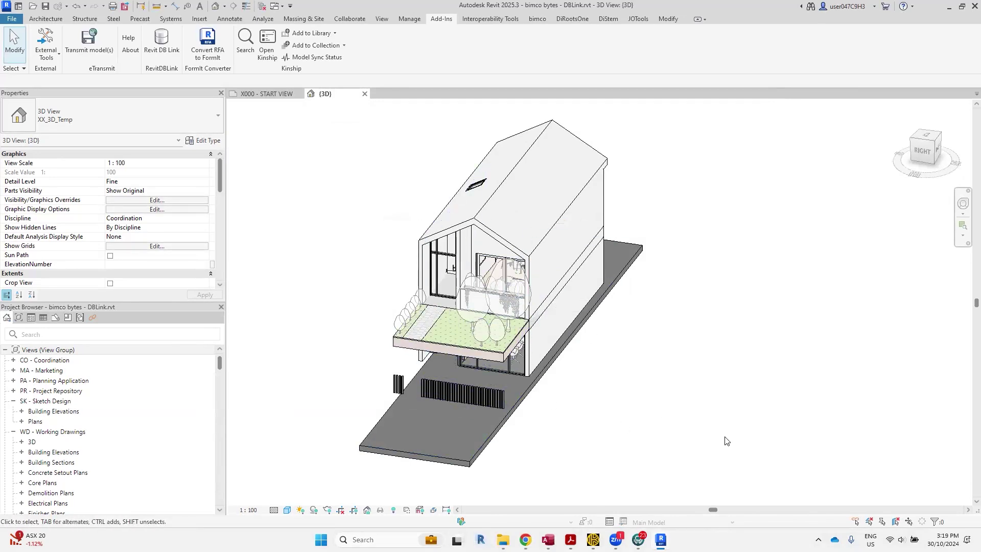
click(474, 356)
Review the import report's Legend, highlighting the 'Value has no change' entry.
click(815, 341)
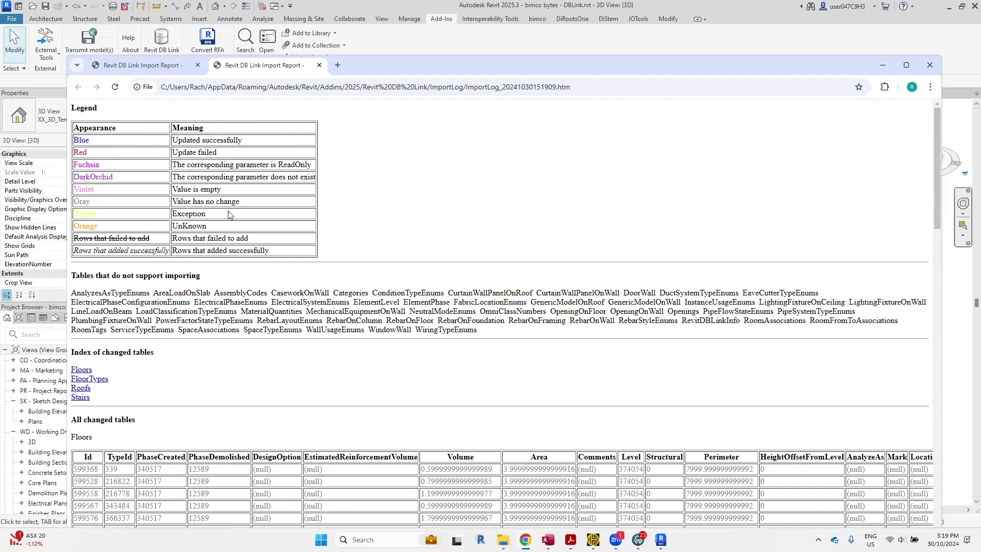
scroll(229, 214, down, 5)
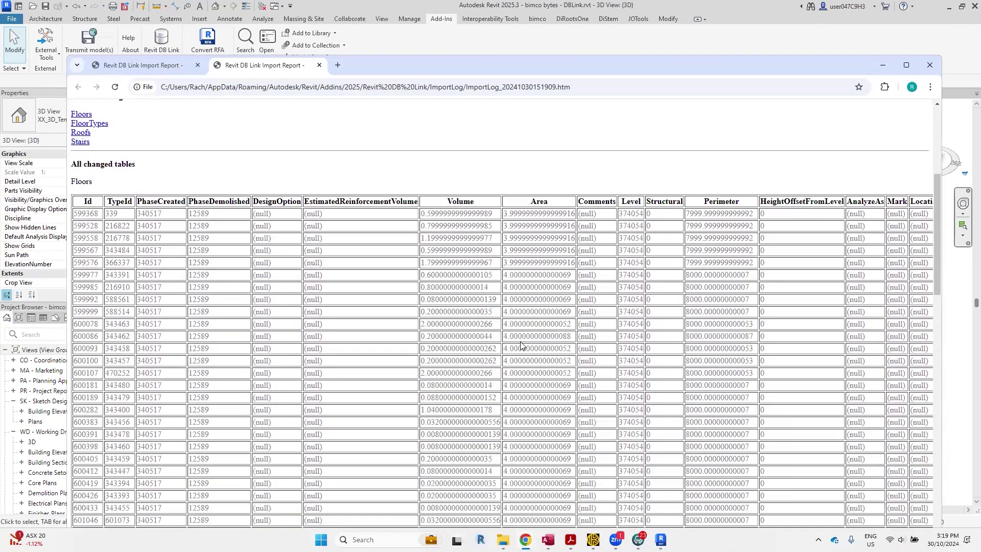
scroll(521, 345, up, 2)
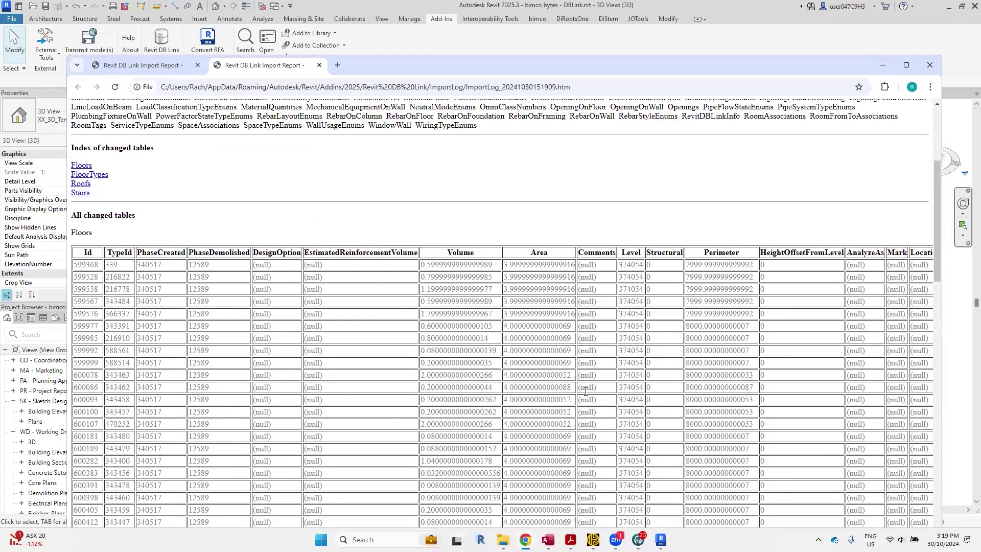
scroll(585, 391, down, 3)
scroll(540, 379, up, 7)
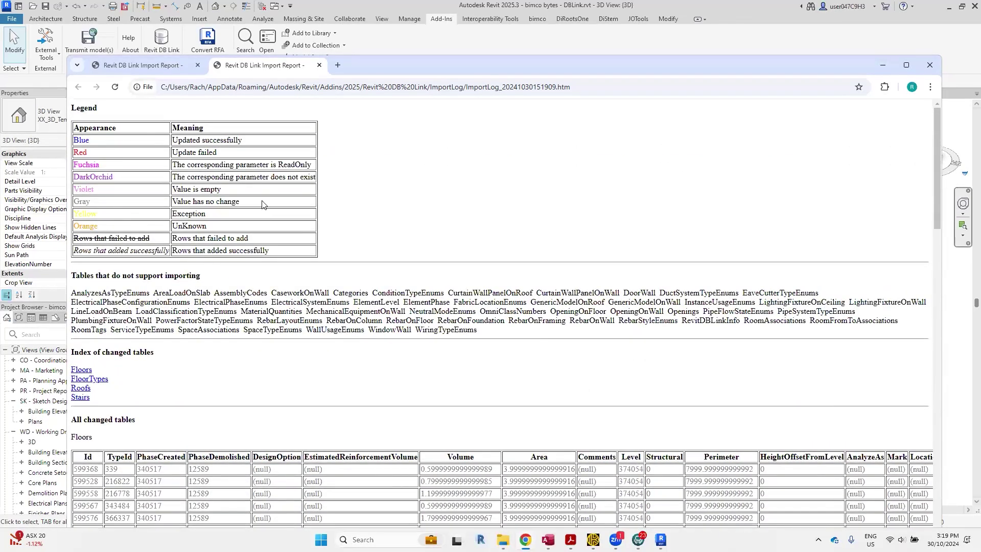
drag(262, 204, 172, 205)
click(365, 247)
scroll(309, 342, down, 3)
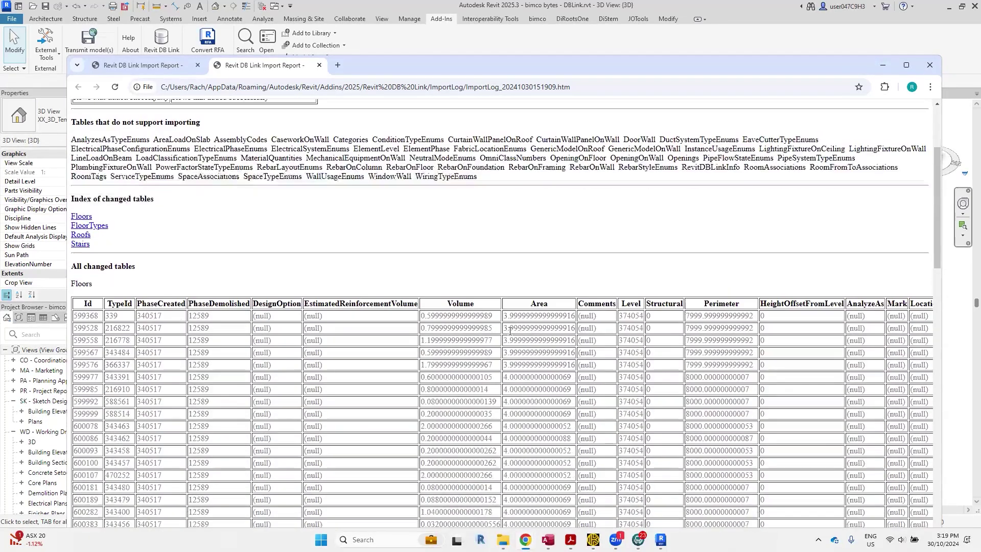
Jump to the Floors and FloorTypes tables from the report's changed-tables index.
click(82, 217)
scroll(232, 220, up, 4)
click(94, 253)
scroll(212, 314, up, 15)
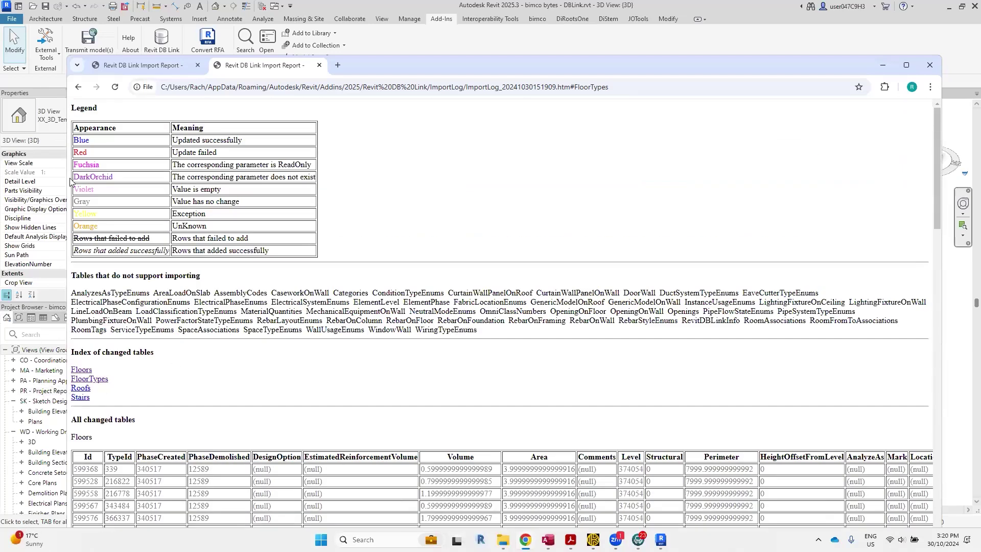
scroll(675, 352, down, 7)
scroll(674, 352, down, 4)
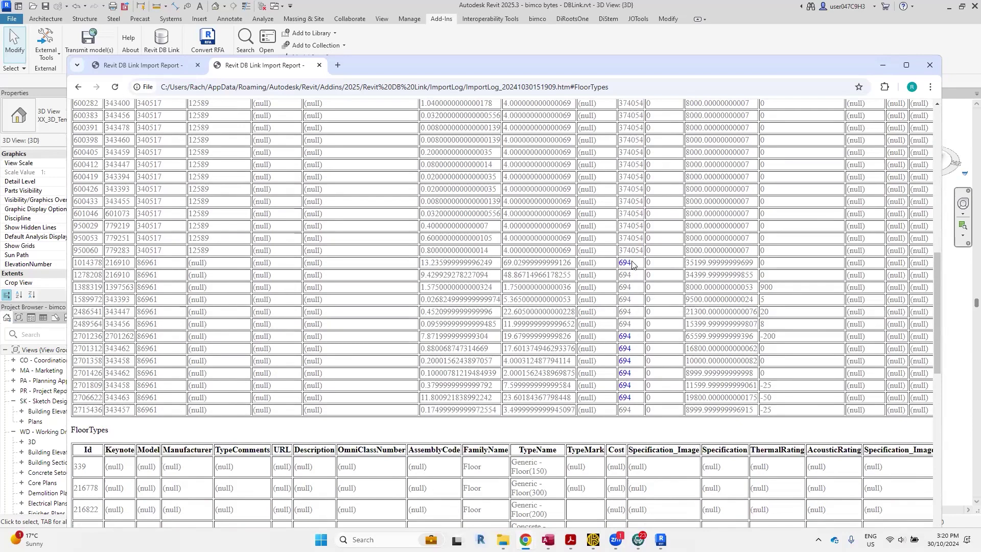
Highlight the changed 694 level value in the Floors table.
double_click(619, 263)
scroll(592, 348, down, 10)
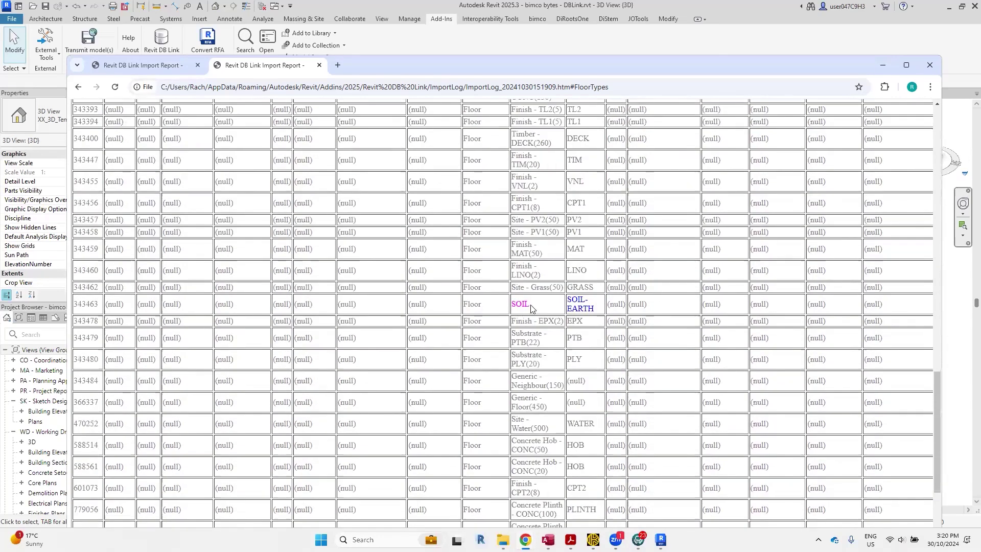
scroll(534, 307, up, 4)
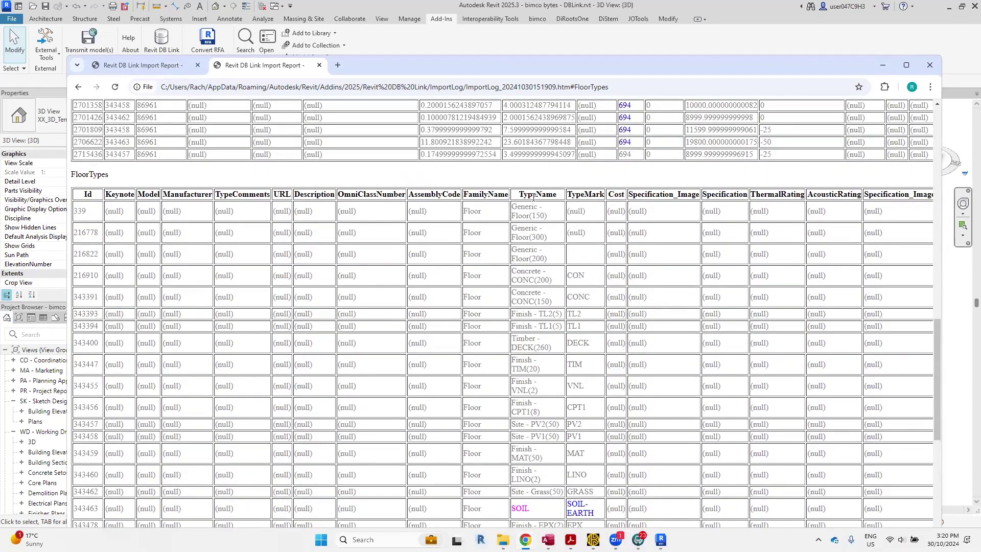
scroll(557, 276, up, 5)
scroll(542, 291, down, 9)
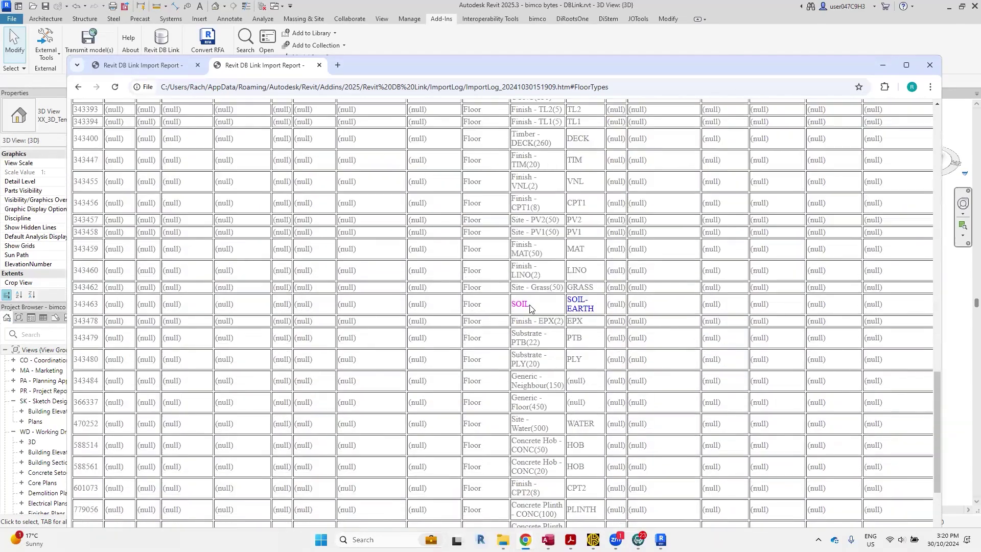
Highlight the SOIL type name and the SOIL-EARTH type mark in FloorTypes.
double_click(509, 307)
click(596, 311)
scroll(580, 308, up, 20)
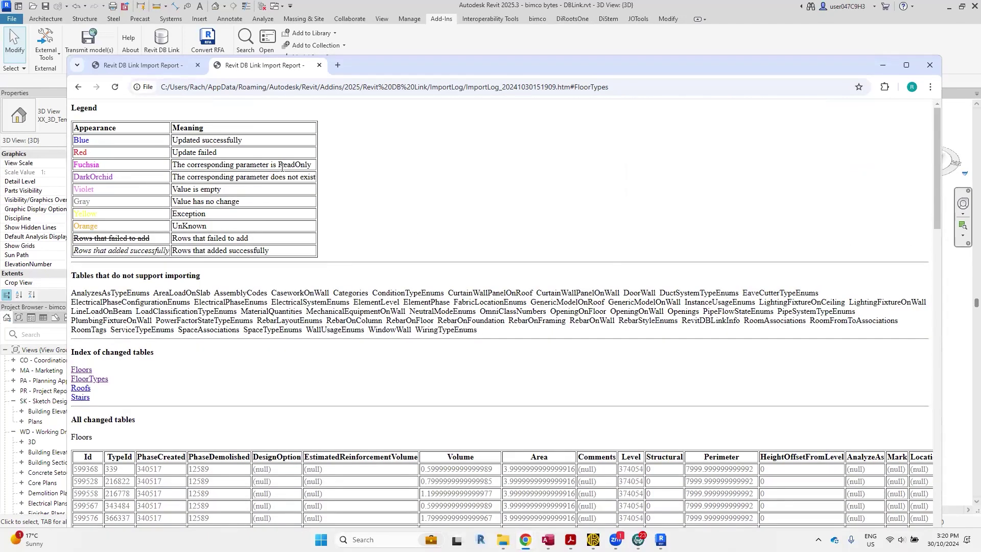
scroll(609, 250, down, 20)
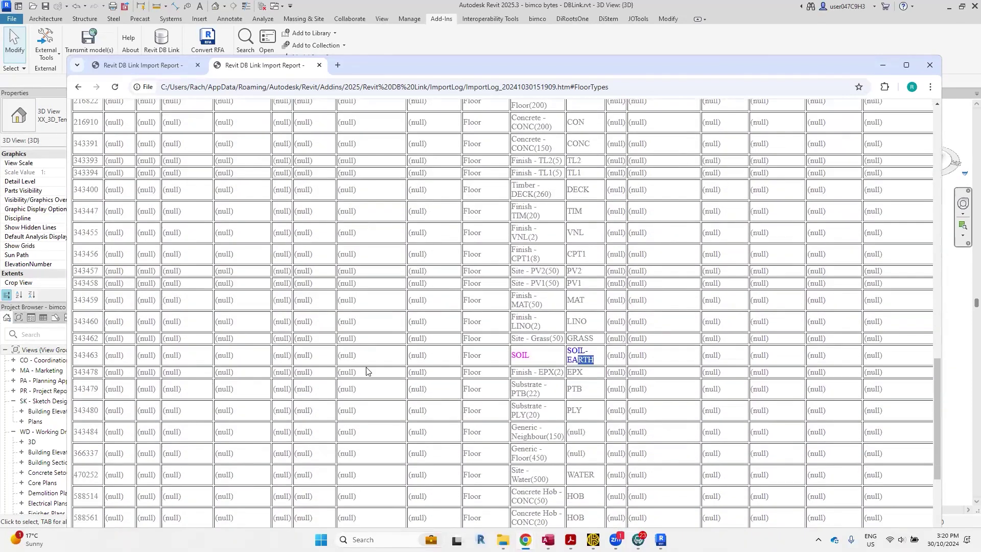
click(576, 361)
double_click(513, 355)
drag(590, 359, 574, 353)
Jump to the report's Stairs section and maximize the Chrome window.
scroll(603, 323, down, 6)
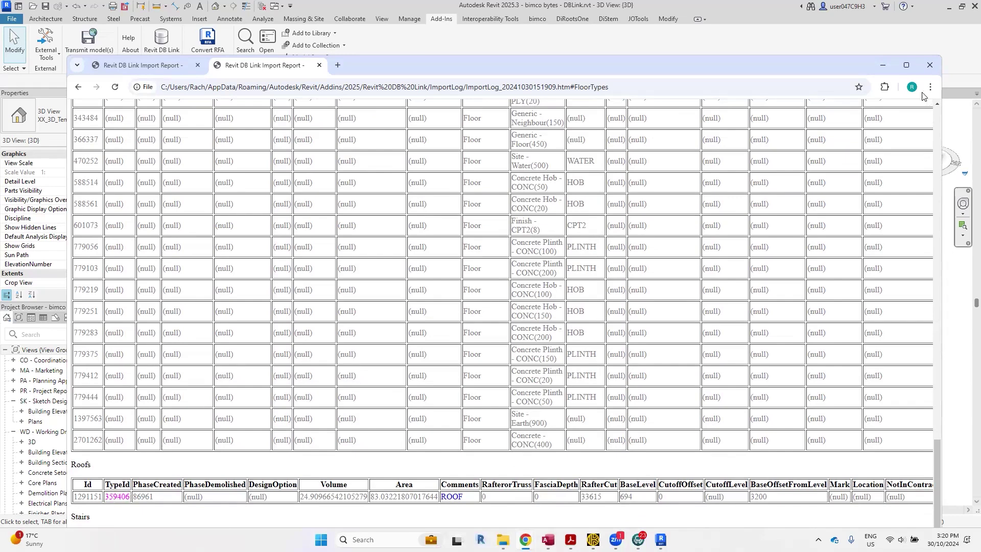
scroll(596, 320, up, 10)
scroll(596, 319, up, 15)
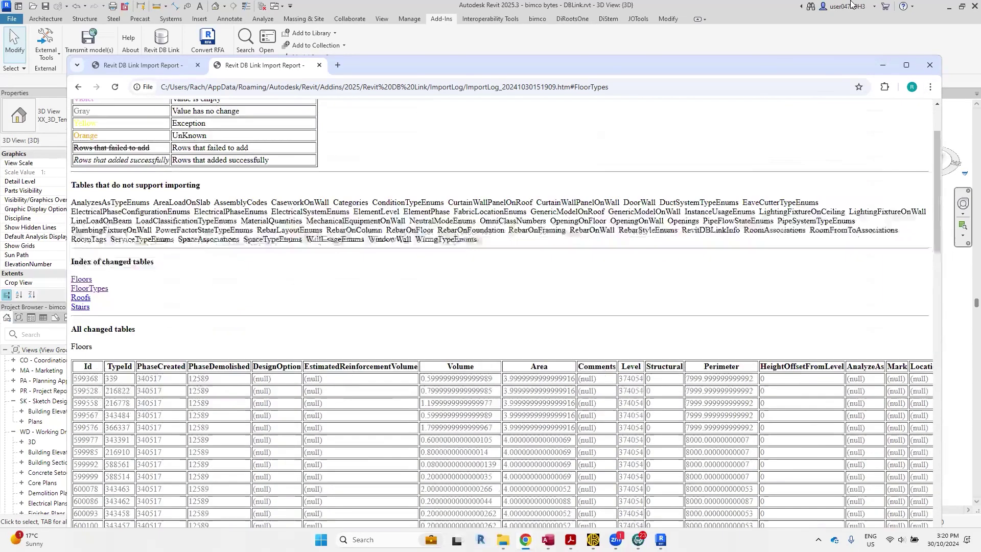
click(81, 397)
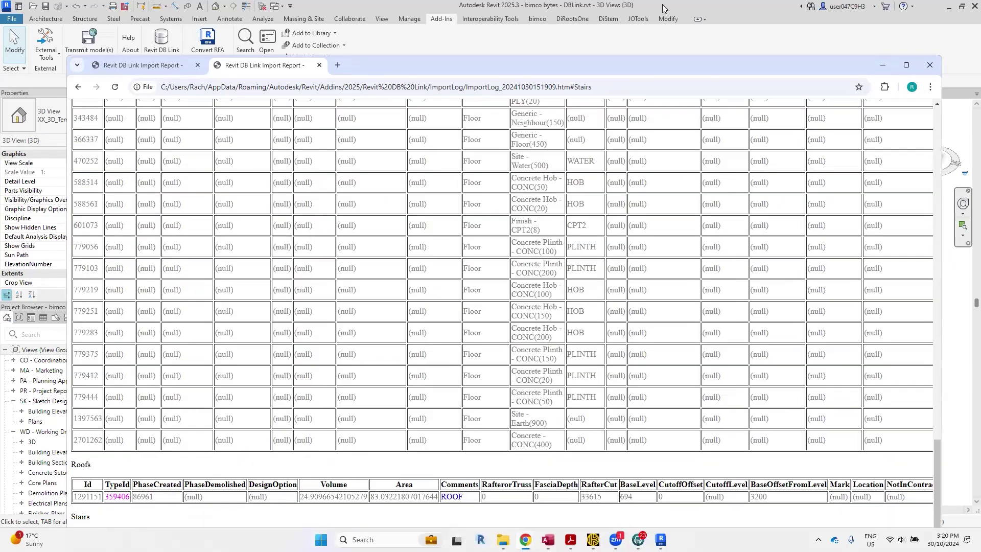
key(super+shift+Up)
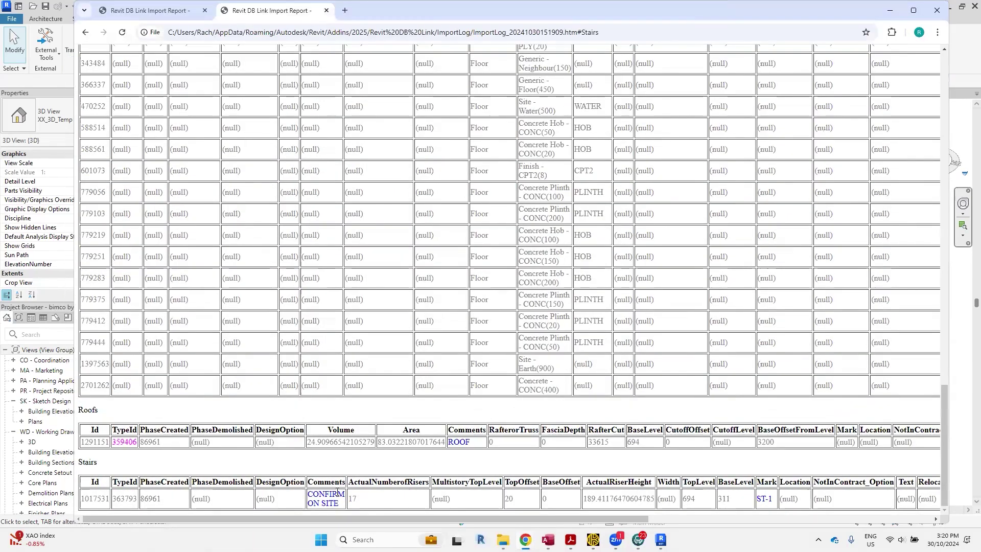
Back in Revit, inspect the type properties of the Site - Earth(500) floor slab.
click(890, 10)
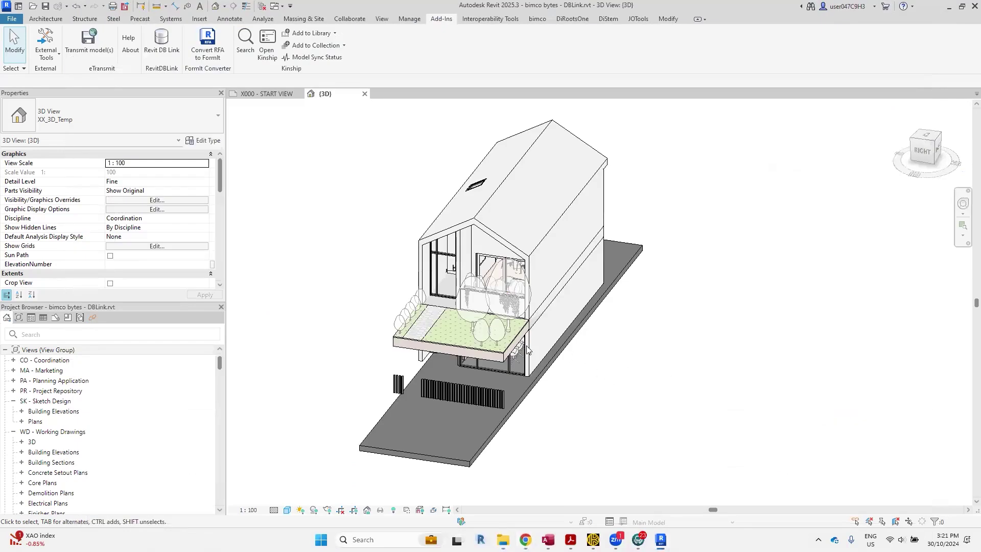
click(486, 359)
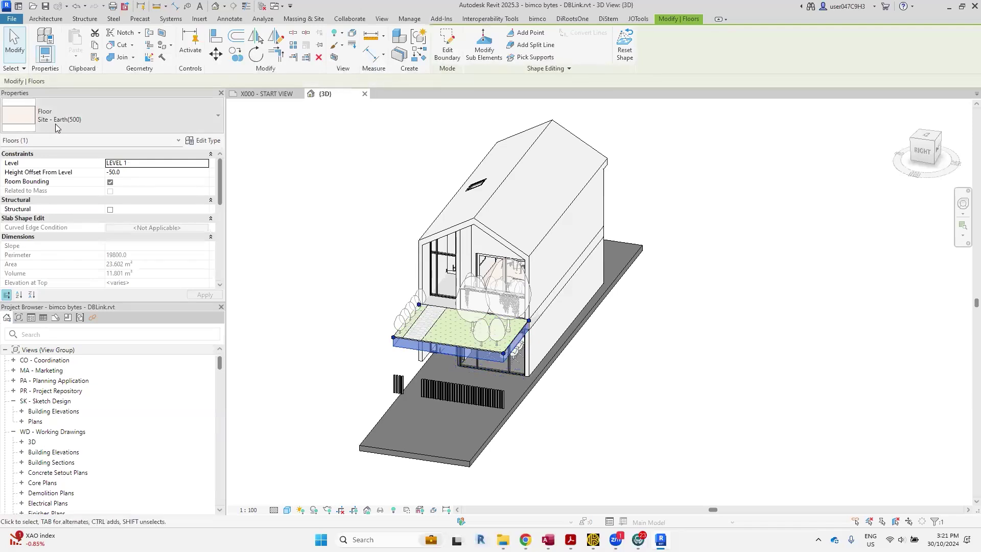
click(207, 142)
scroll(586, 325, down, 10)
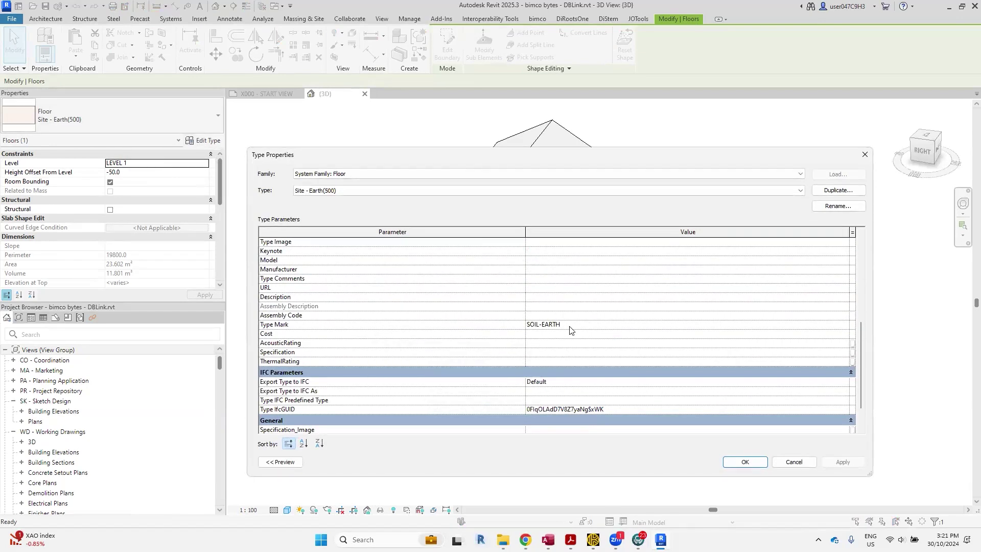
key(Escape)
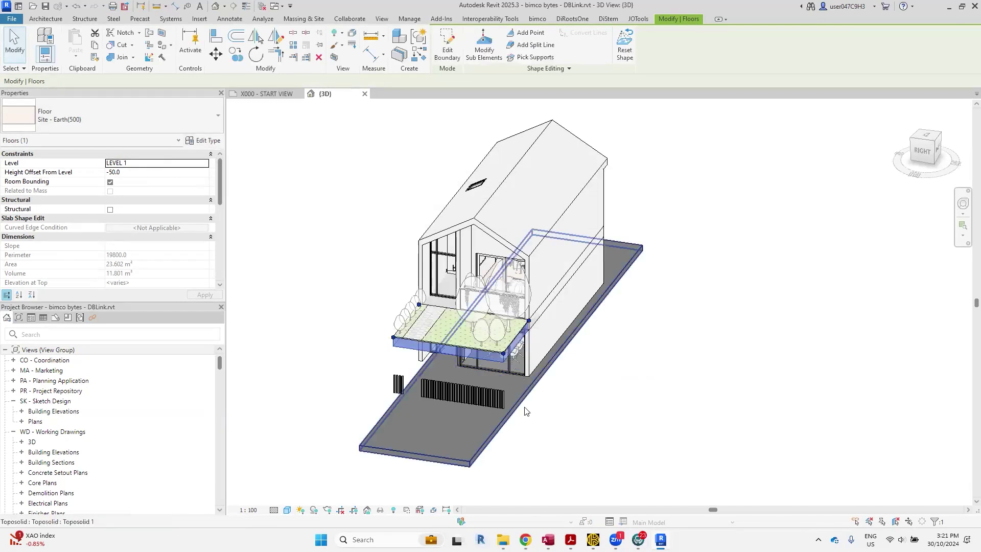
Try wireframe, check the stair, then shade the 3D view with Consistent Colors.
click(287, 510)
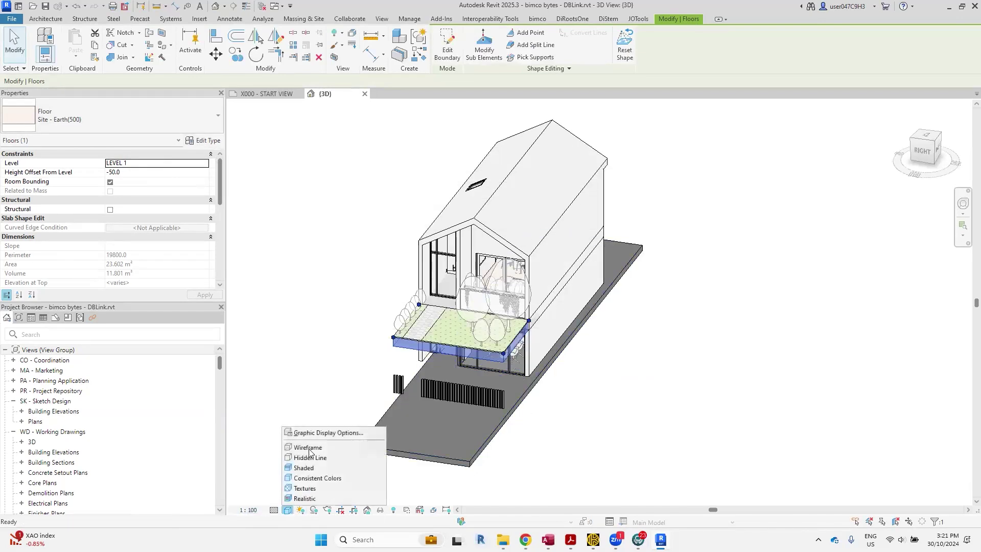
click(312, 448)
key(Escape)
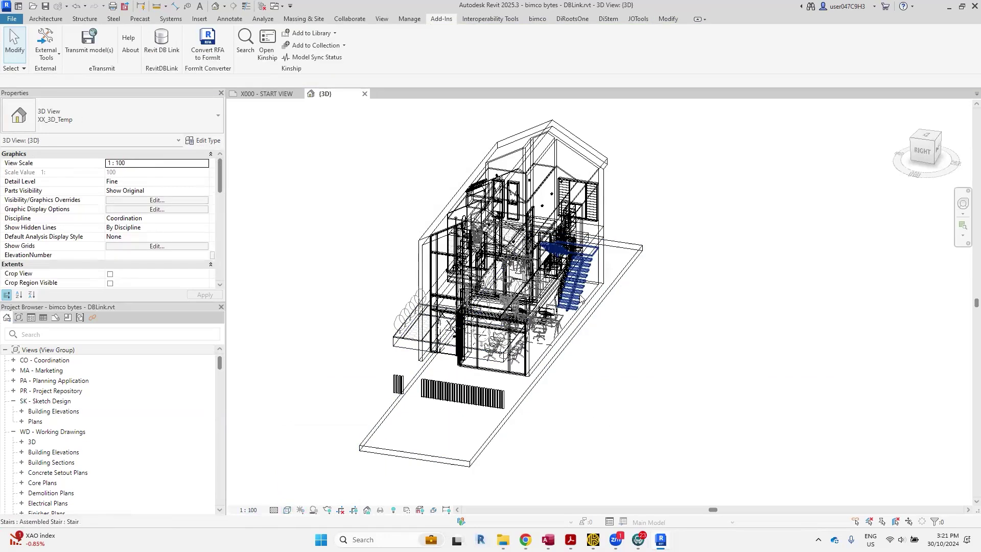
click(567, 276)
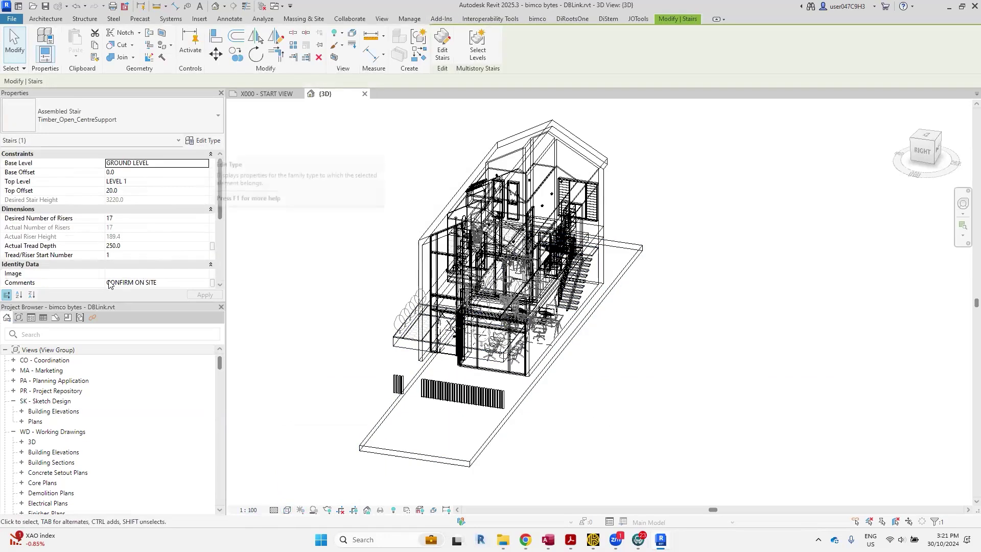
scroll(139, 279, down, 1)
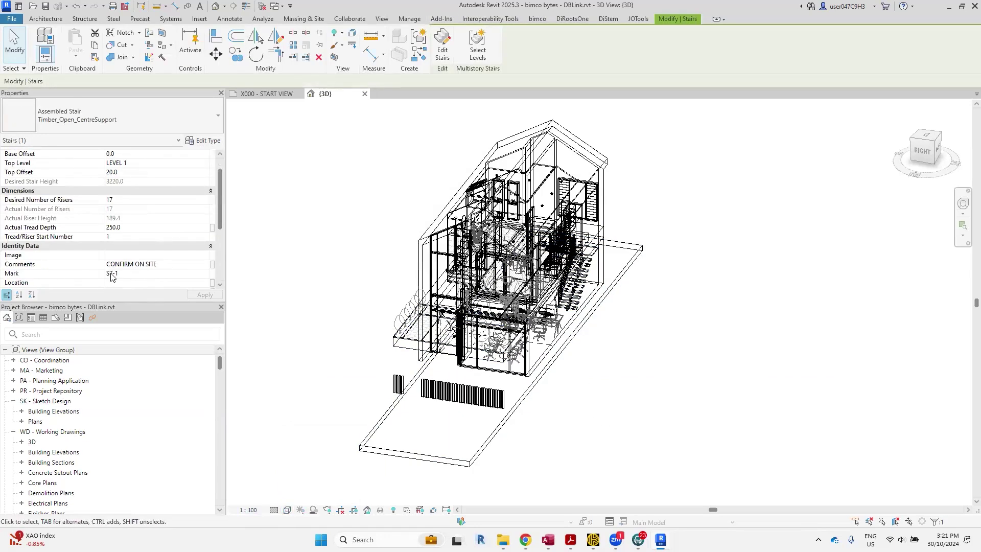
click(288, 510)
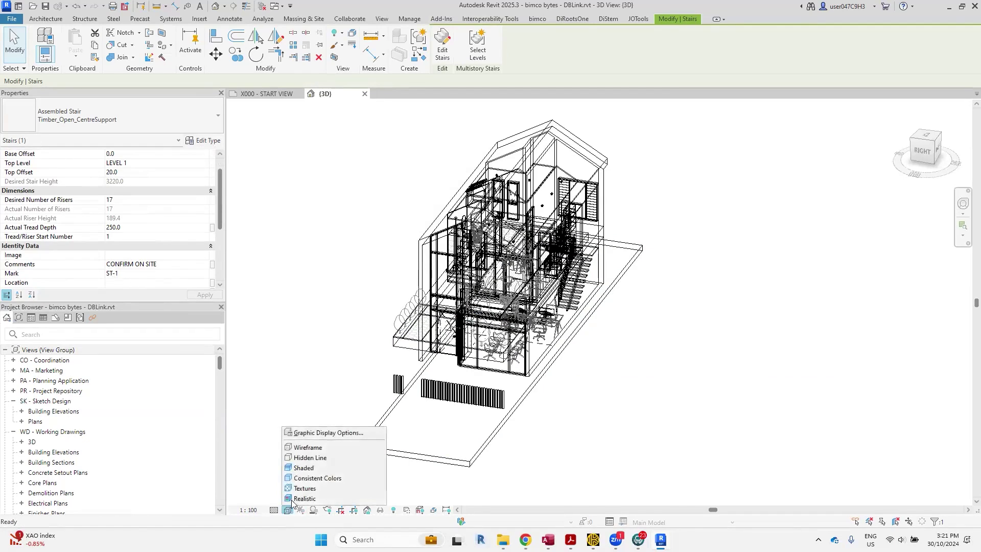
click(315, 478)
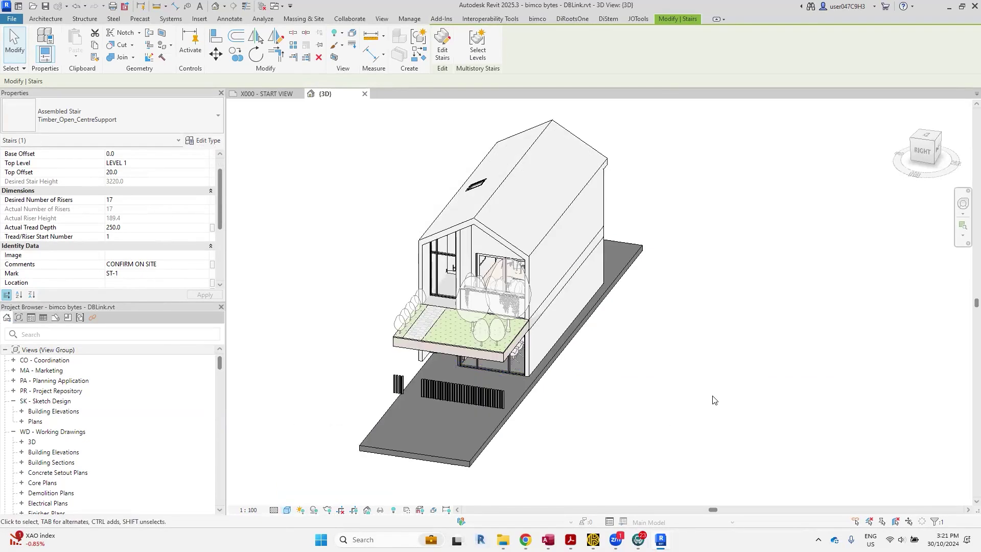
click(714, 400)
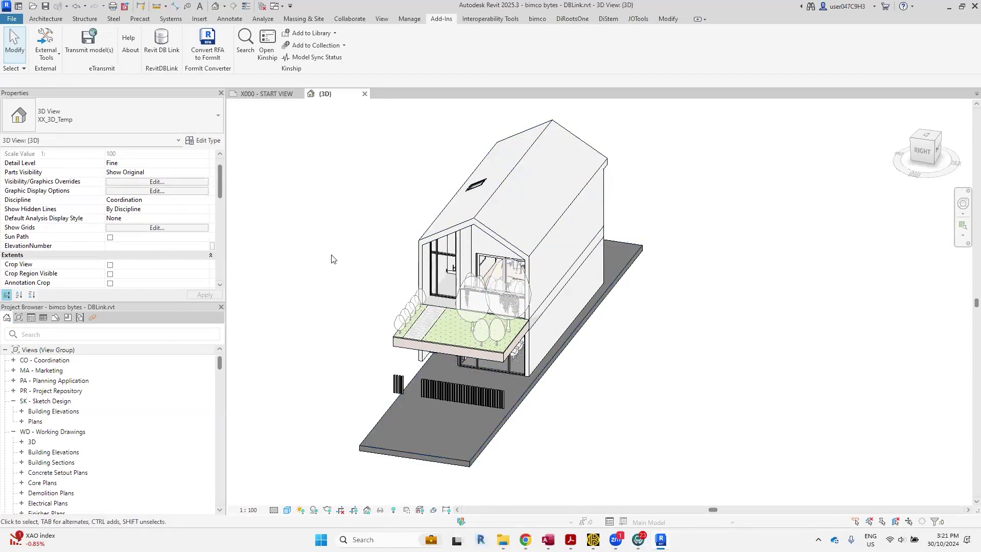
Open the pre-import database editor for bimco bytes - DBLink.mdb and view the CoverTypes records.
click(163, 41)
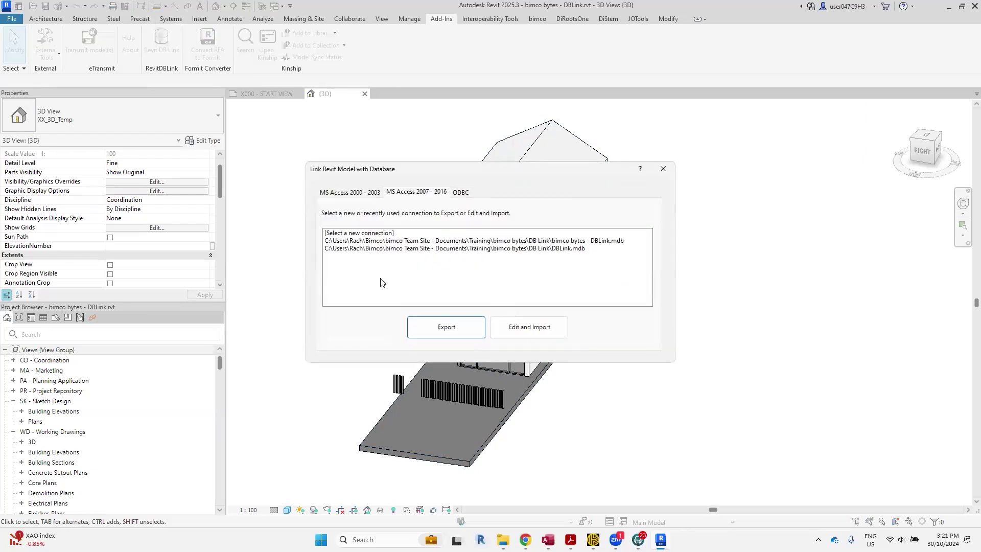
click(455, 241)
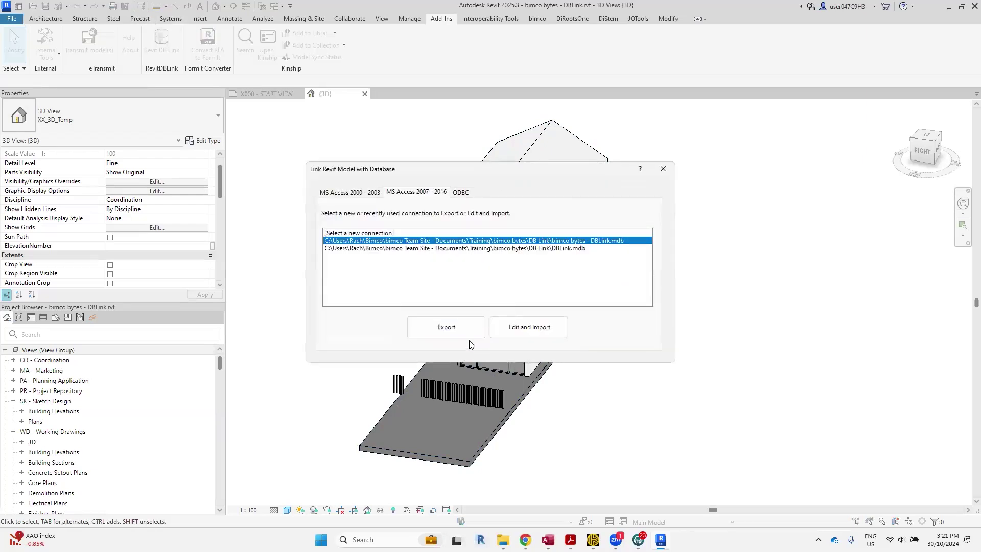
click(538, 333)
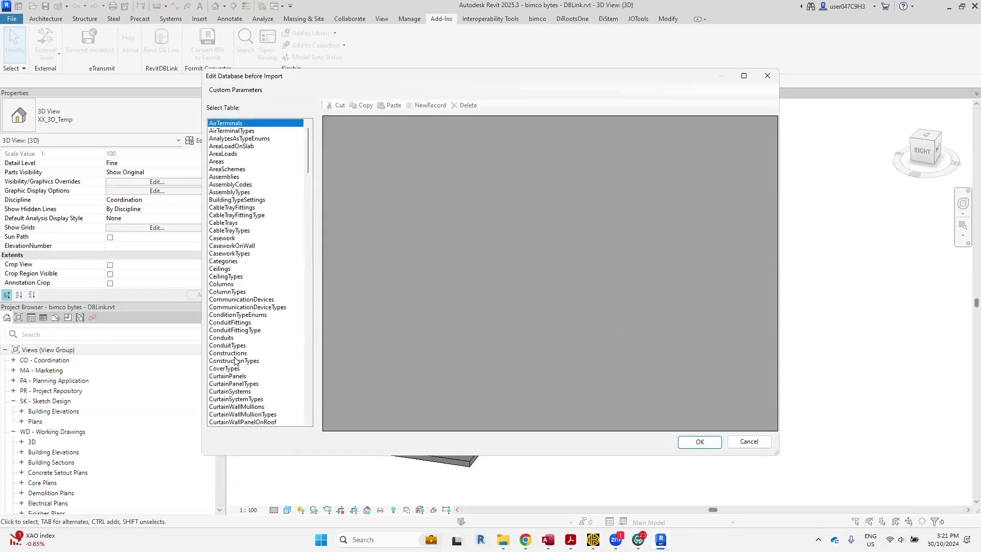
click(229, 369)
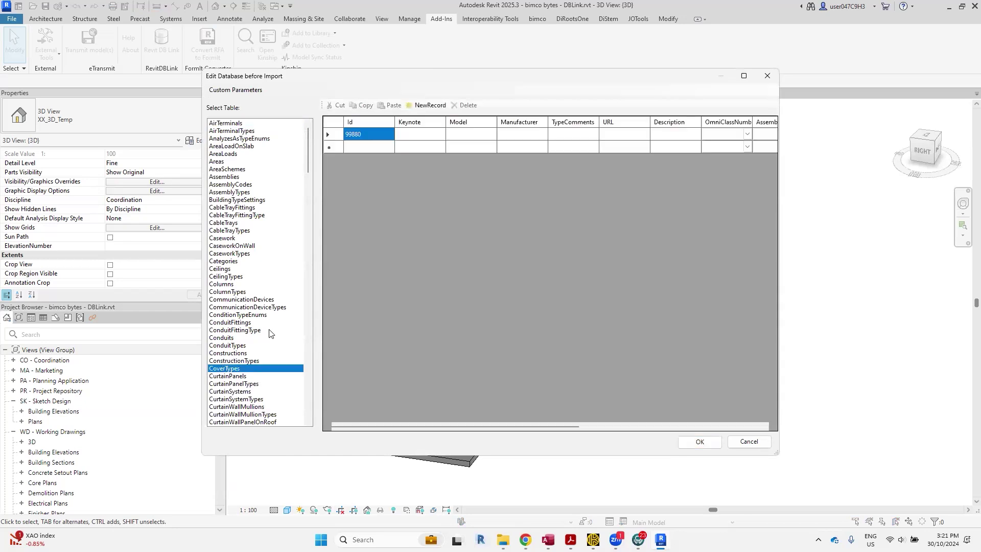
drag(308, 180, 320, 325)
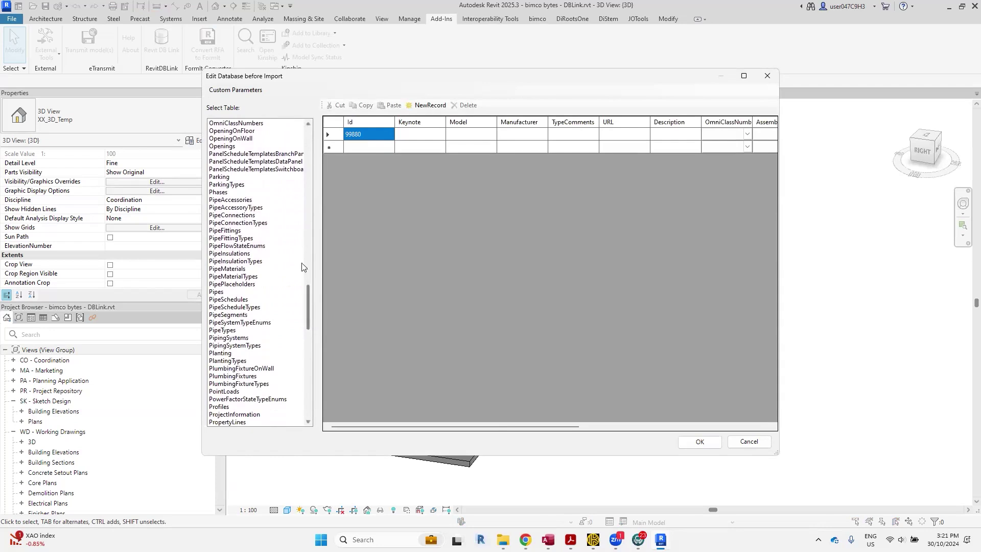
Move and narrow the database editor so it sits beside the house model.
drag(415, 87, 205, 101)
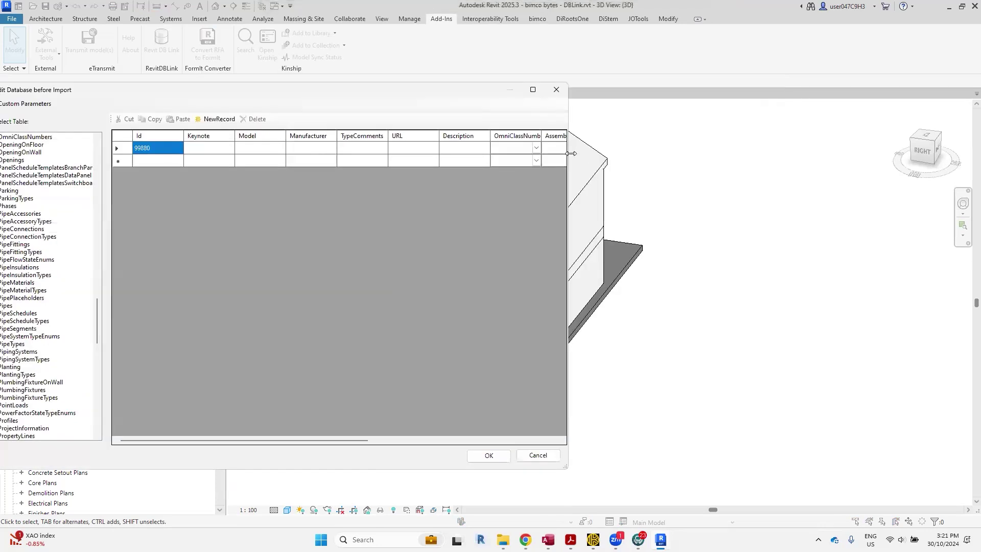
drag(571, 154, 348, 155)
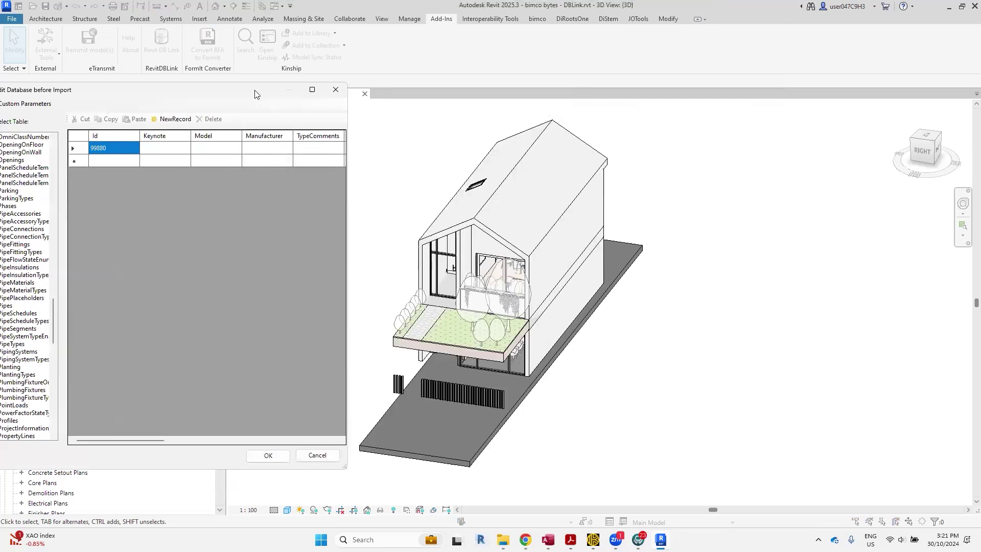
drag(258, 92, 312, 89)
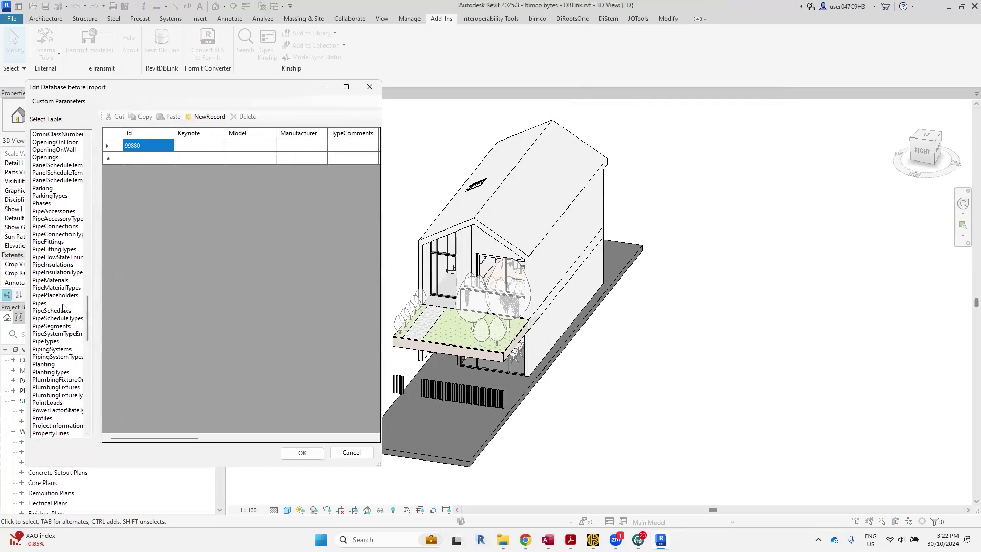
In Planting, set the first plant and plant 1296156 to created Existing, demolished New Construction.
click(47, 365)
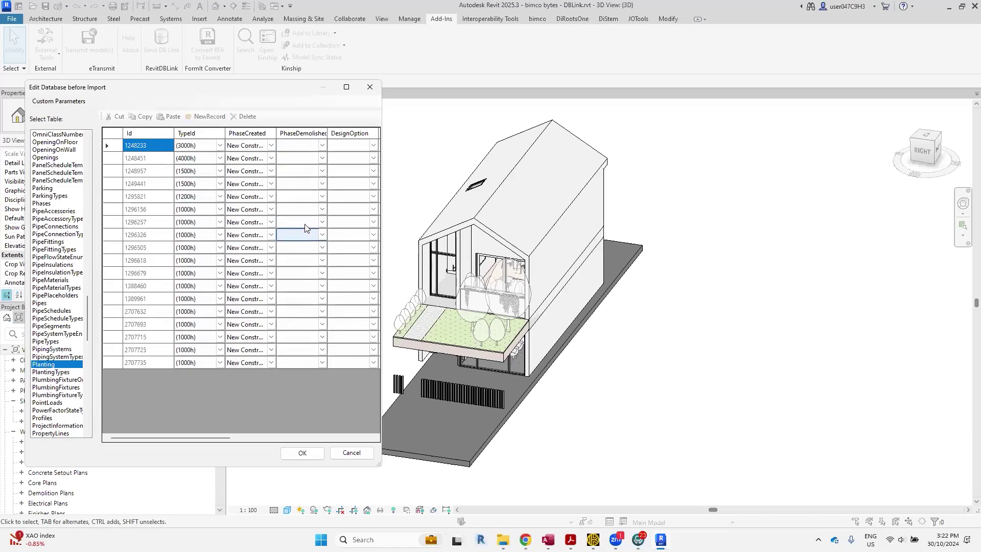
click(270, 147)
click(270, 148)
click(321, 148)
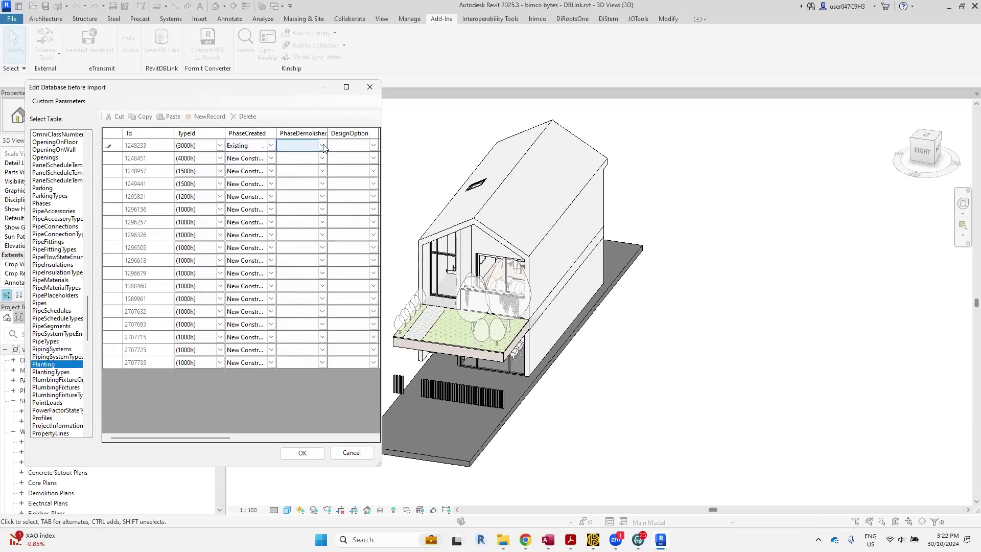
click(322, 146)
click(305, 163)
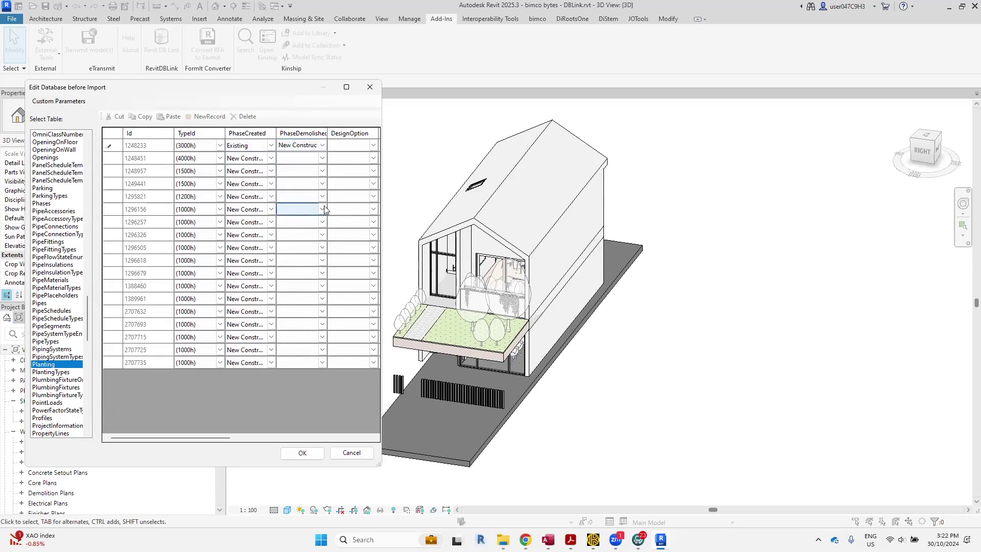
click(323, 210)
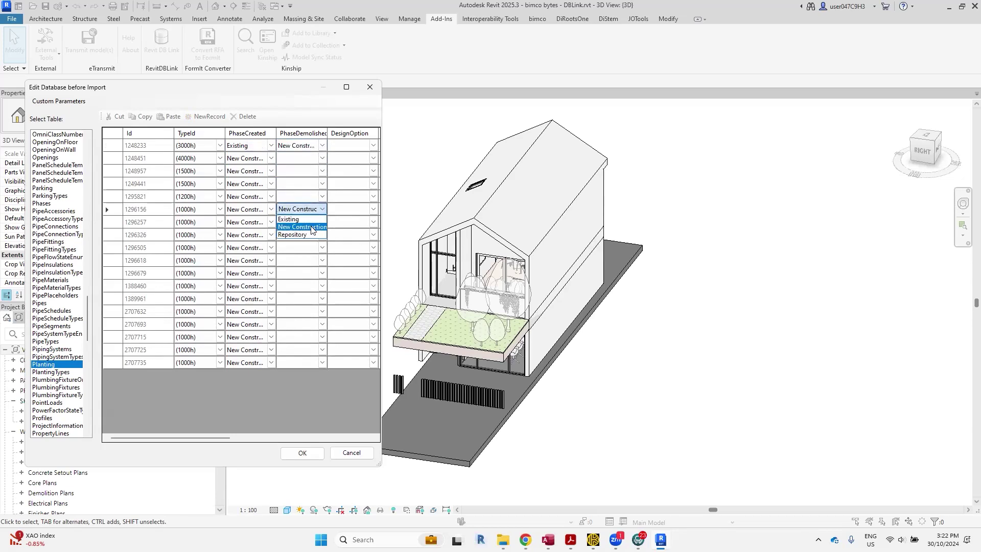
click(282, 222)
click(270, 209)
click(322, 301)
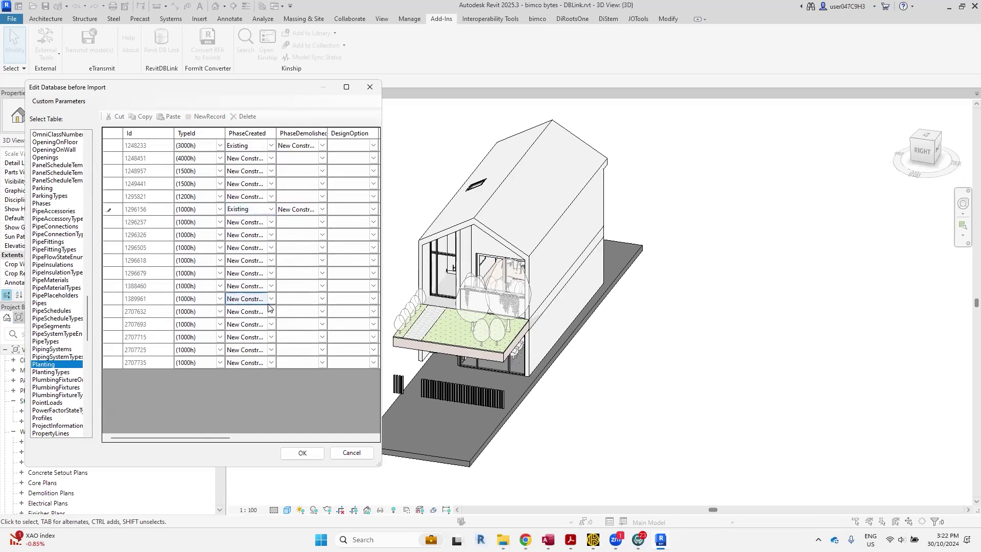
Set plants 1389961 and 2707693 to created Existing, demolished New Construction.
click(323, 302)
click(295, 316)
click(272, 324)
click(271, 327)
click(245, 336)
click(304, 301)
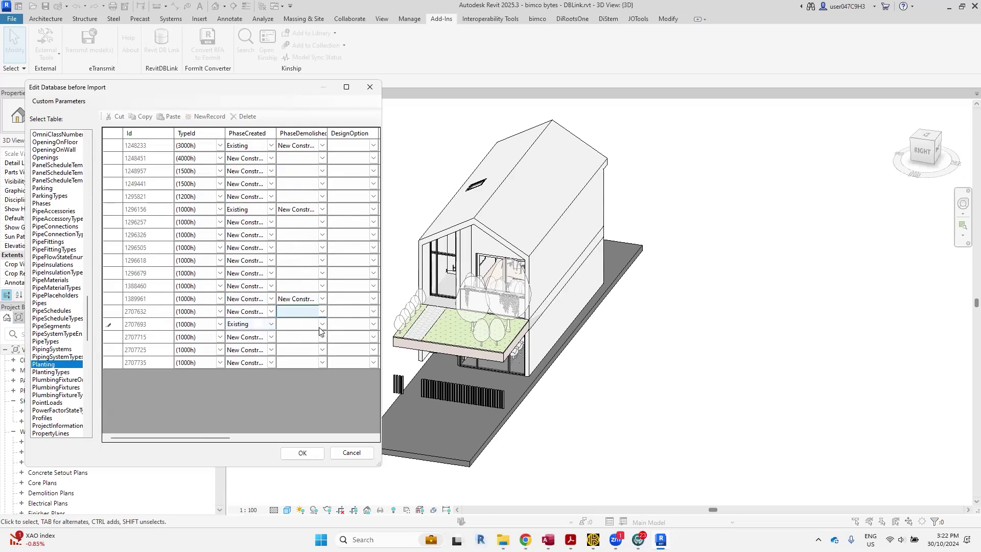
click(322, 325)
click(313, 341)
click(224, 173)
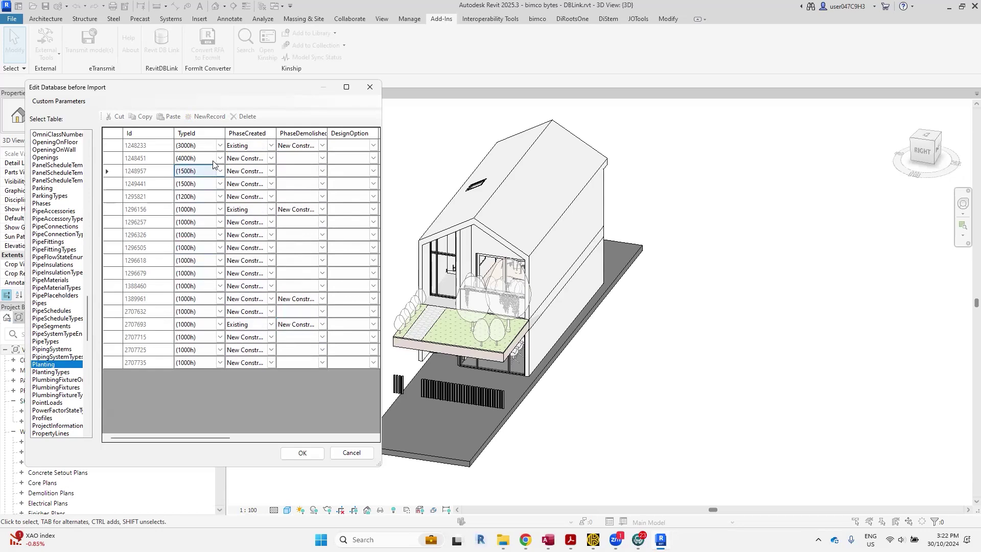
Step back up to the first plant record and check its type options.
click(214, 159)
click(192, 147)
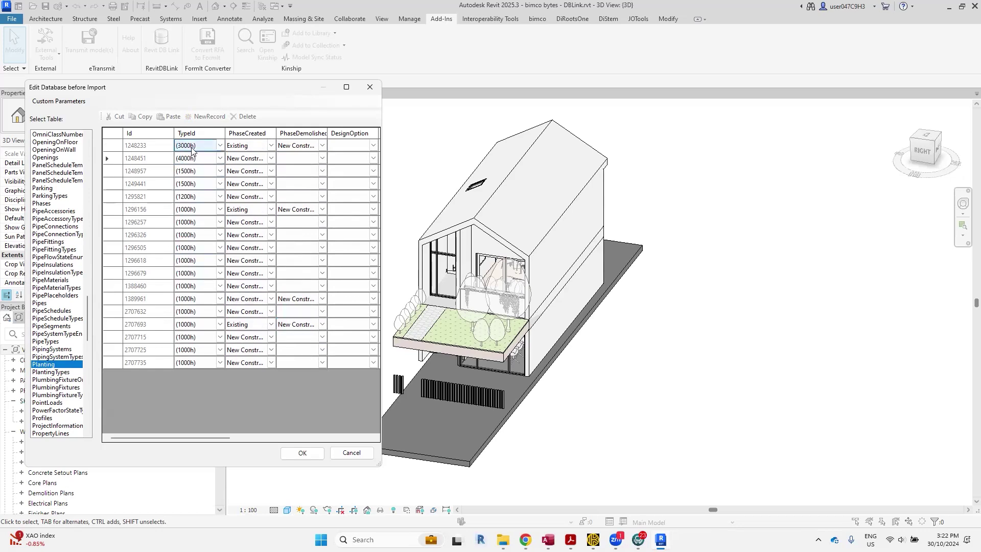
click(220, 147)
click(221, 147)
click(187, 161)
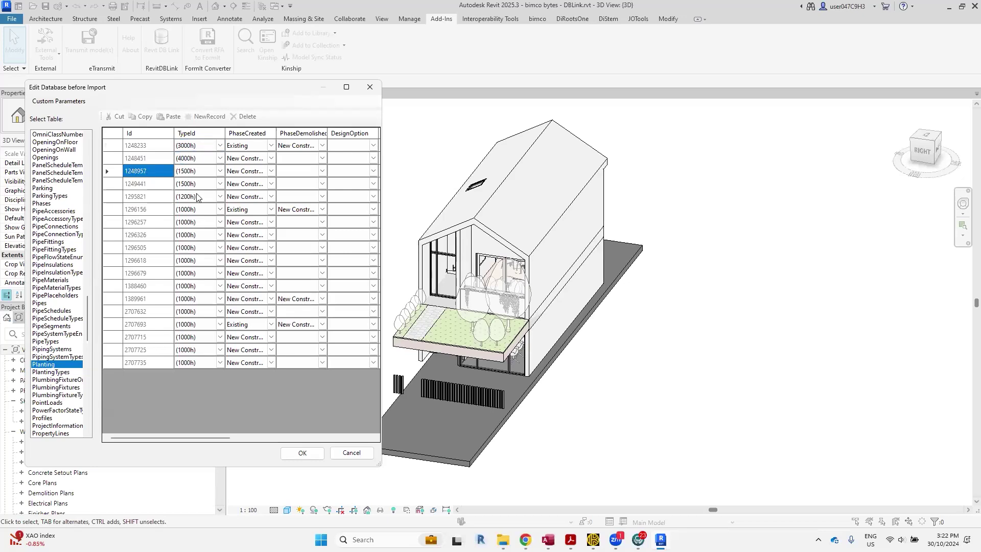
Import the Planting phase edits, review the report's Planting section, then minimise Chrome.
click(302, 453)
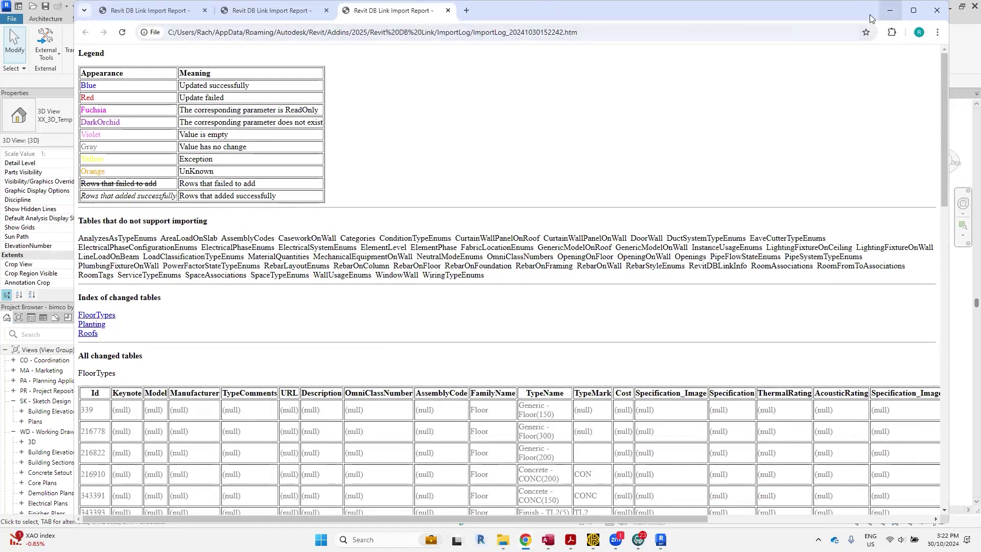
click(890, 10)
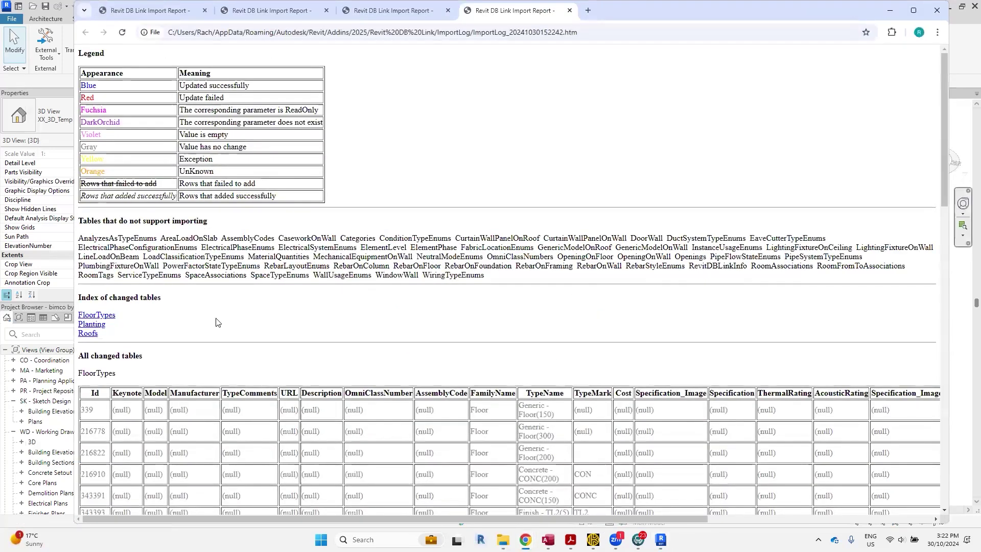
click(92, 324)
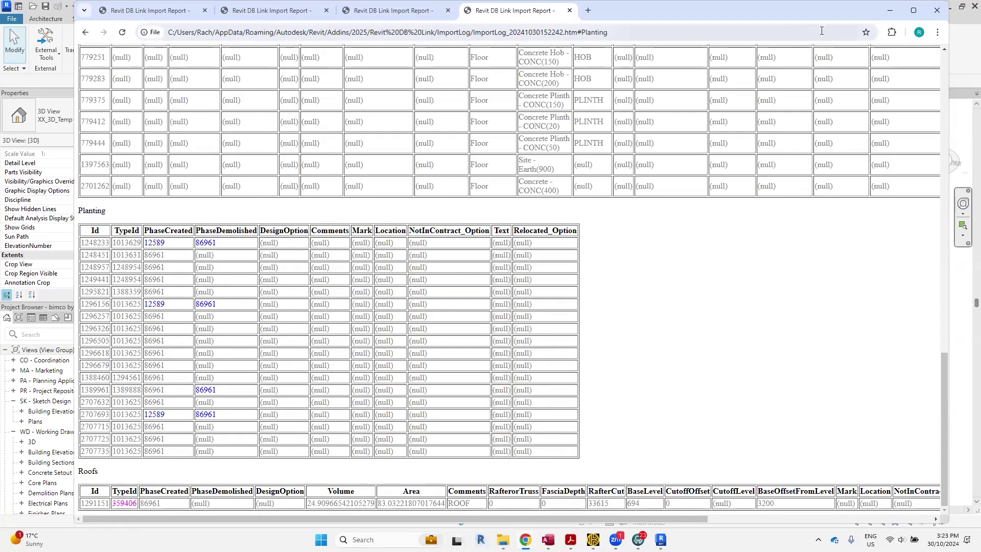
click(891, 11)
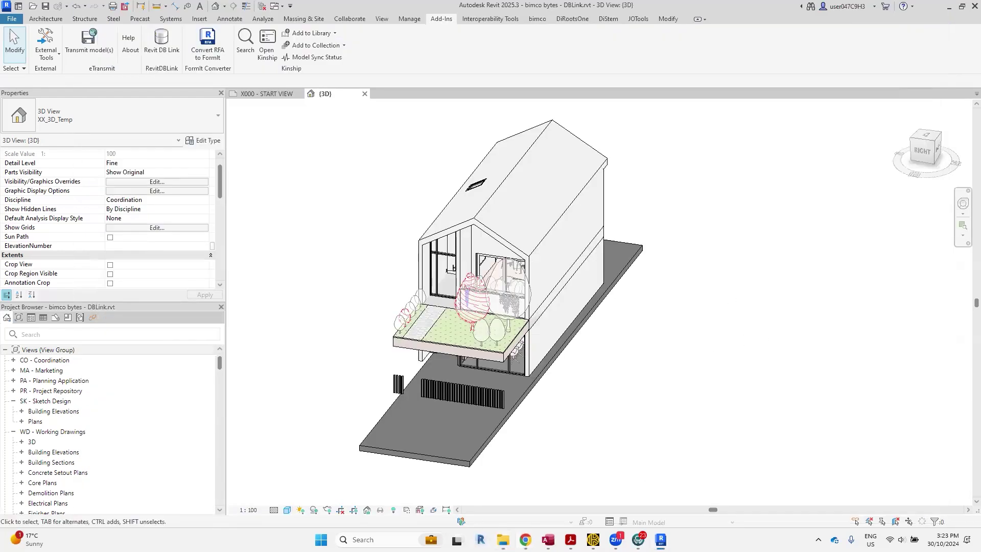
Launch Access and open the bimco bytes - DBLink.mdb database.
right_click(548, 539)
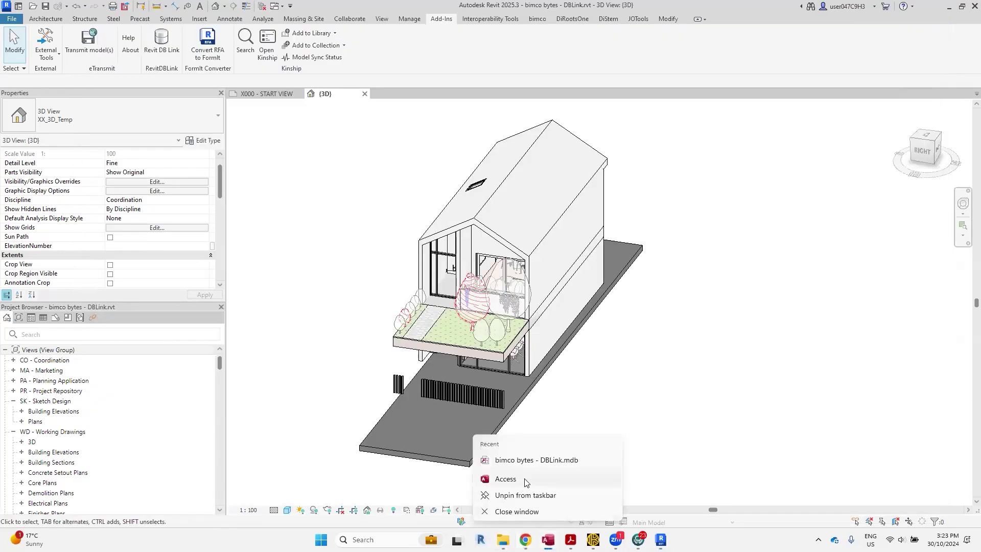
click(661, 463)
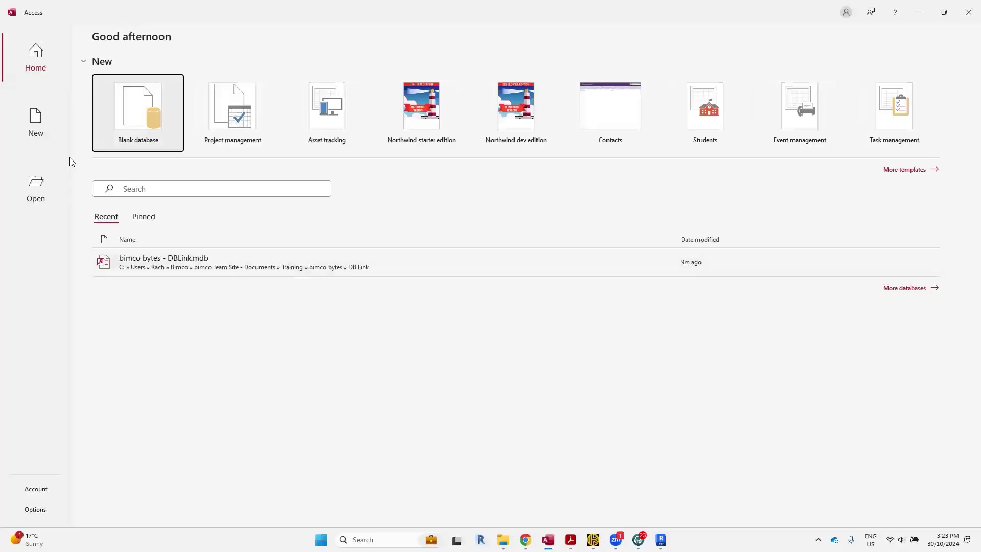
click(36, 197)
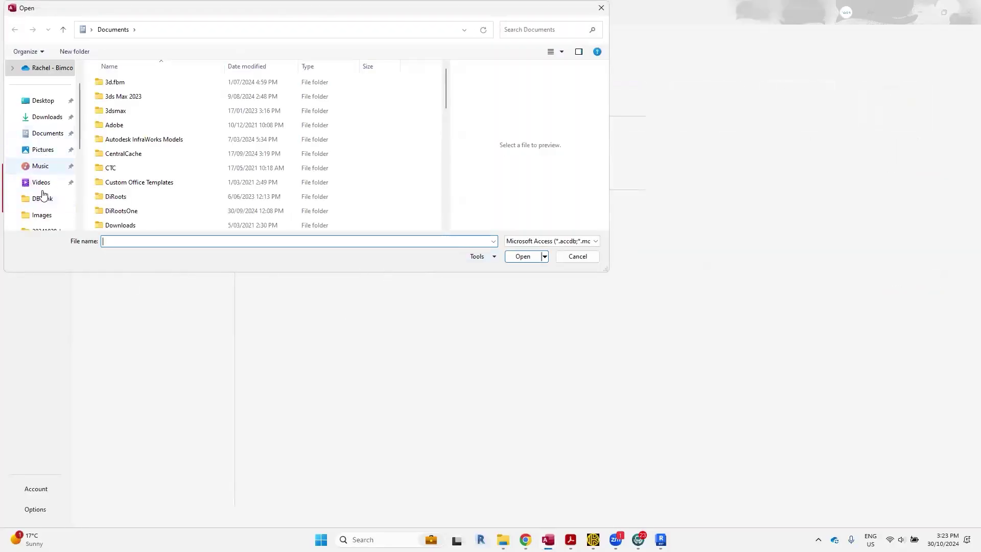
click(167, 131)
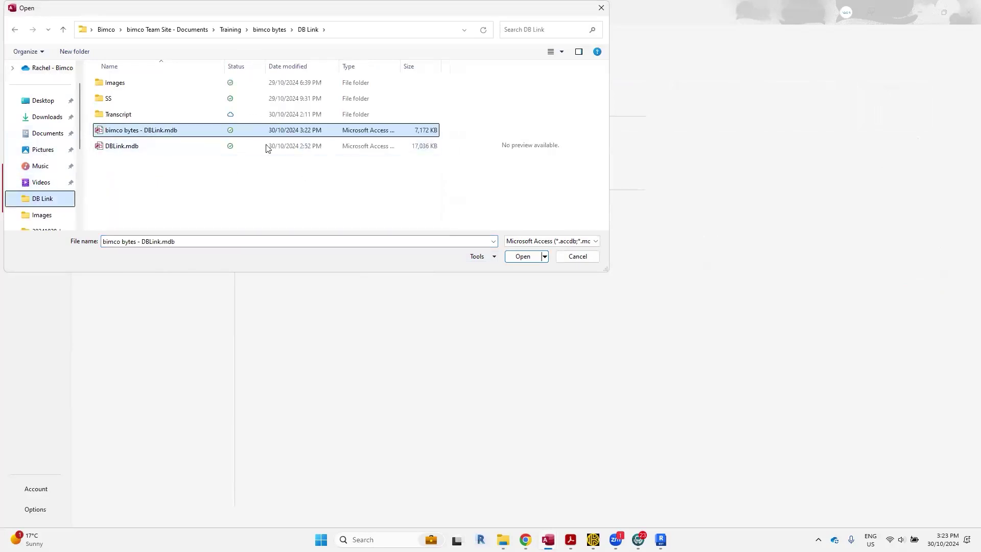
click(522, 256)
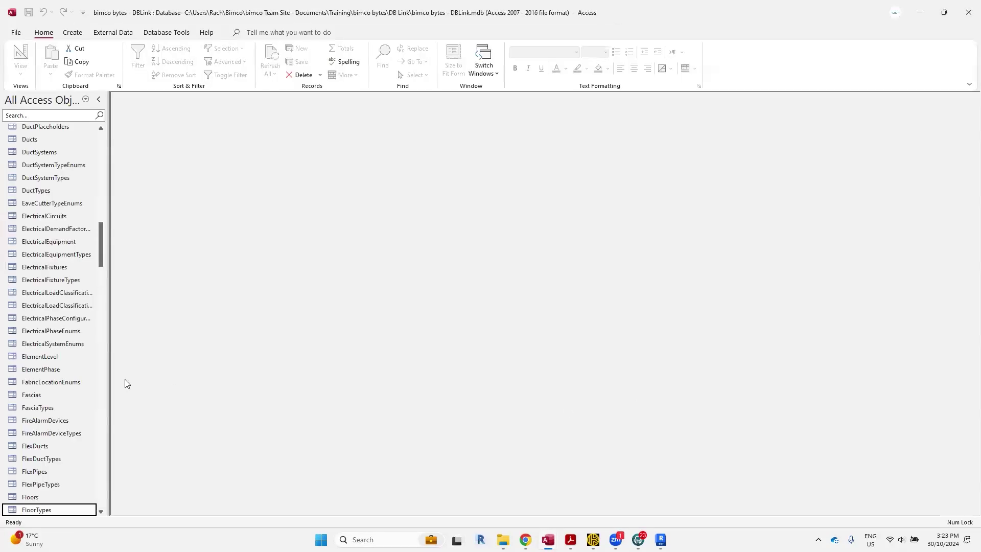
Search the pane for 'plan', open the Planting table's 18 records, then close it.
click(44, 114)
text(plantin)
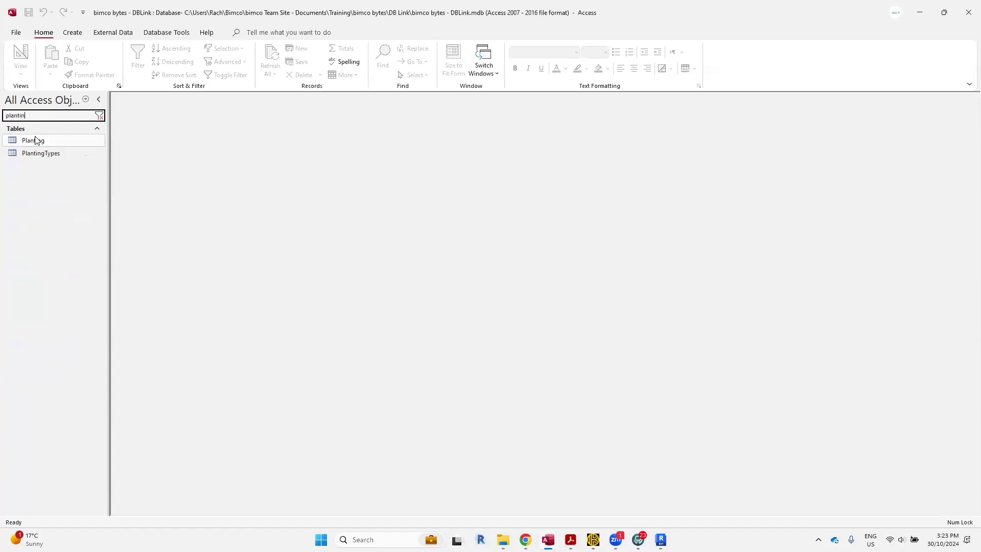
double_click(34, 140)
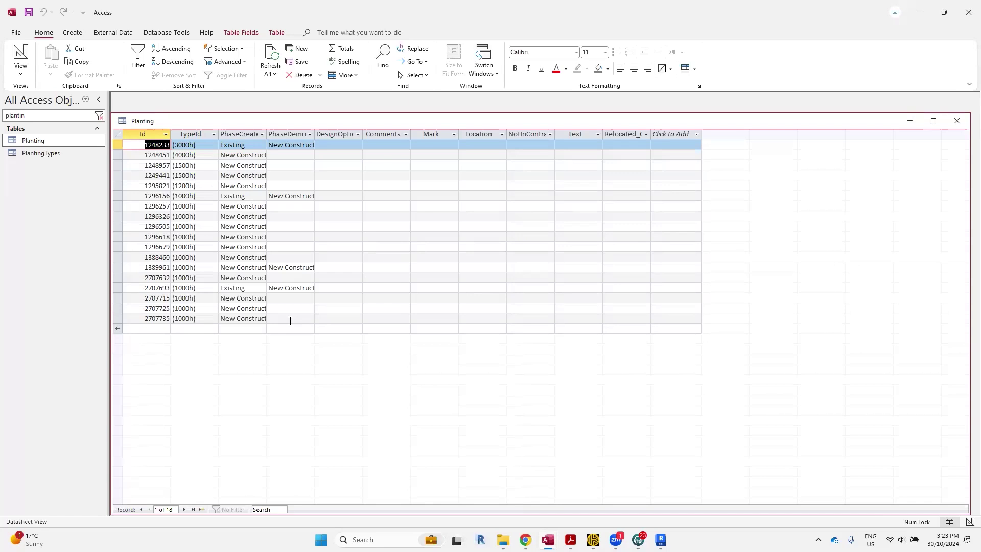
click(957, 121)
Back in Revit, open the DB Link window on the recent DBLink.mdb connection, then close it.
click(923, 16)
click(161, 42)
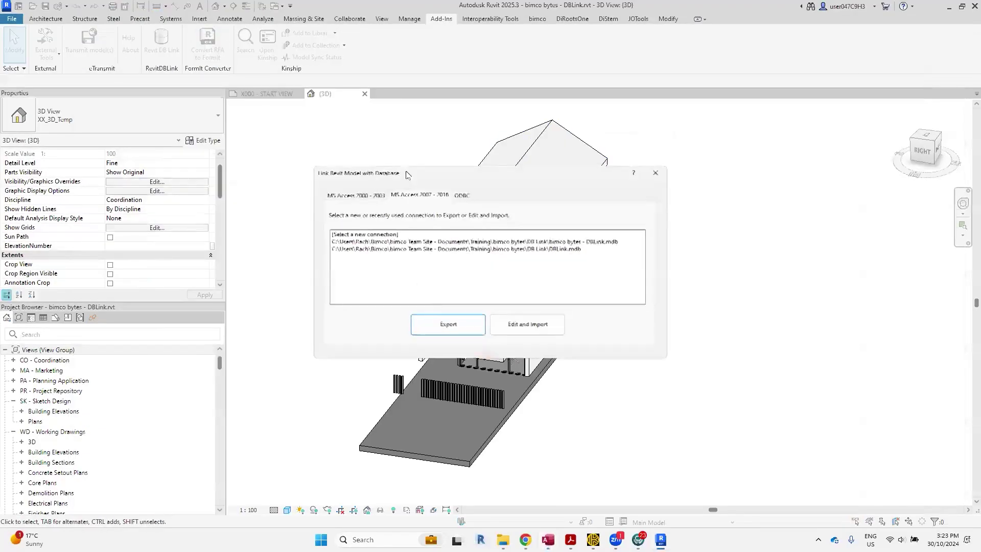
click(409, 240)
click(669, 170)
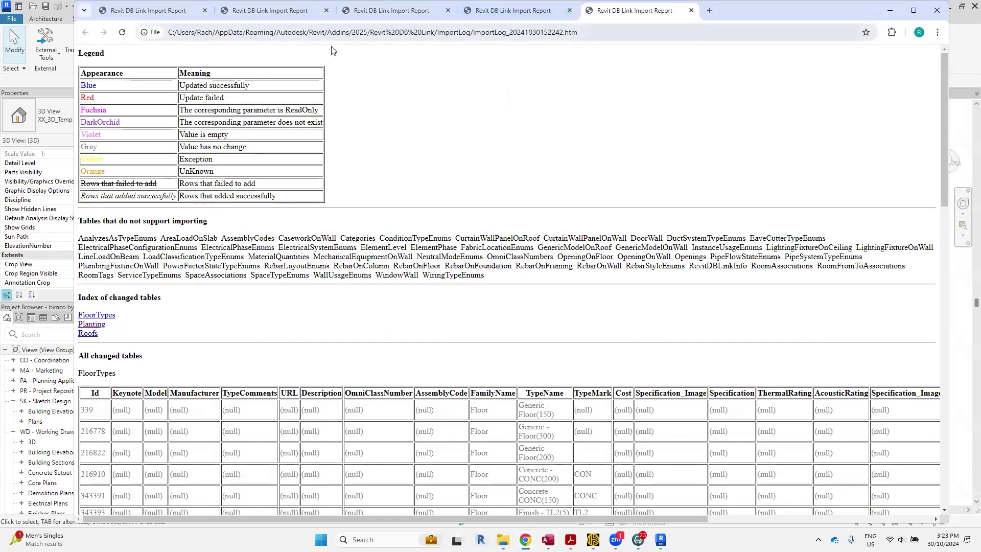
Copy the import report's folder path from Chrome, view the three ImportLog reports, then return to Revit.
click(549, 31)
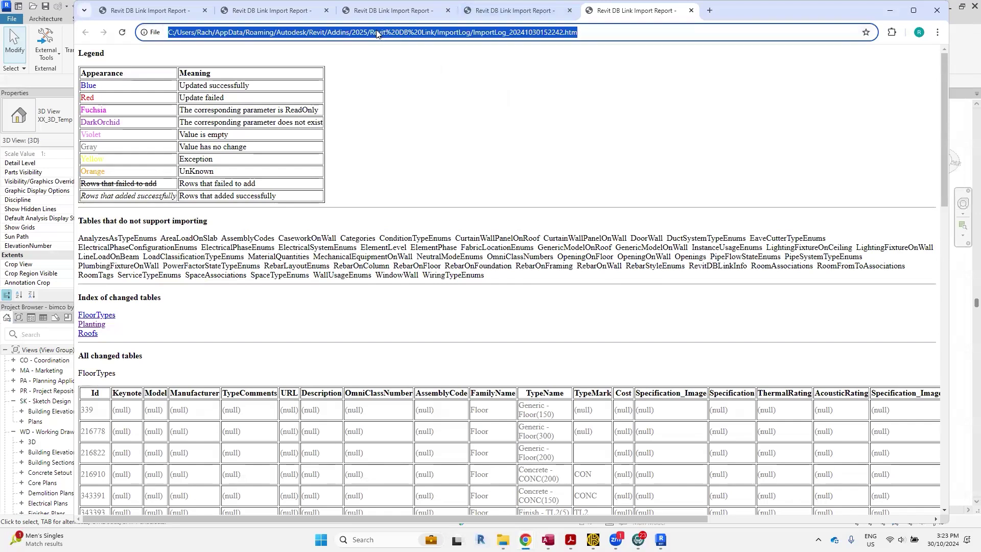
click(171, 32)
drag(170, 32, 458, 26)
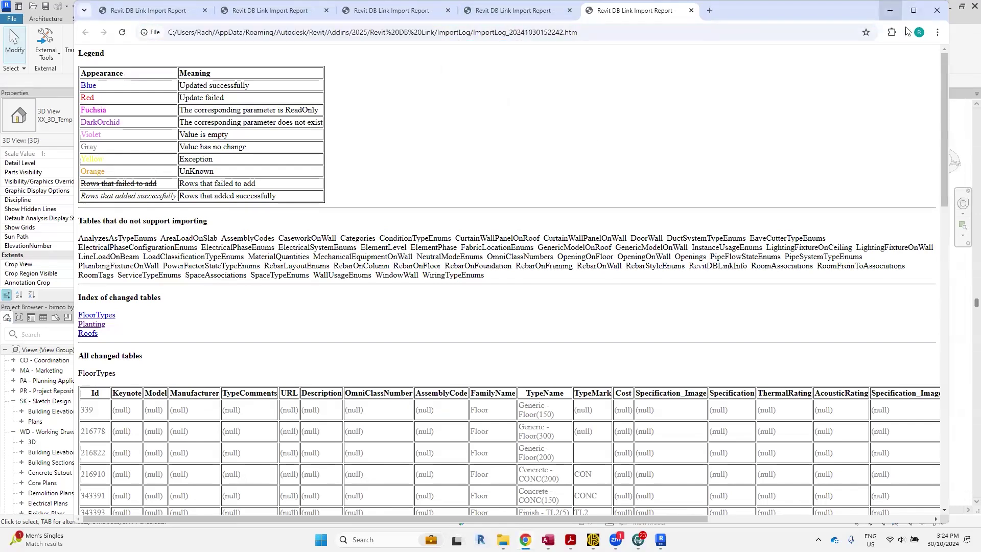
click(889, 11)
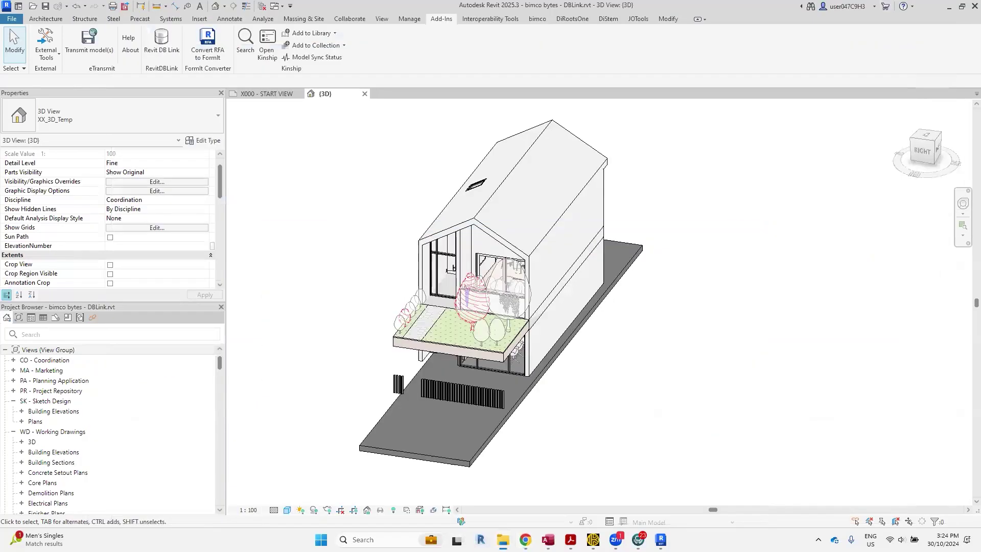
key(alt+Tab)
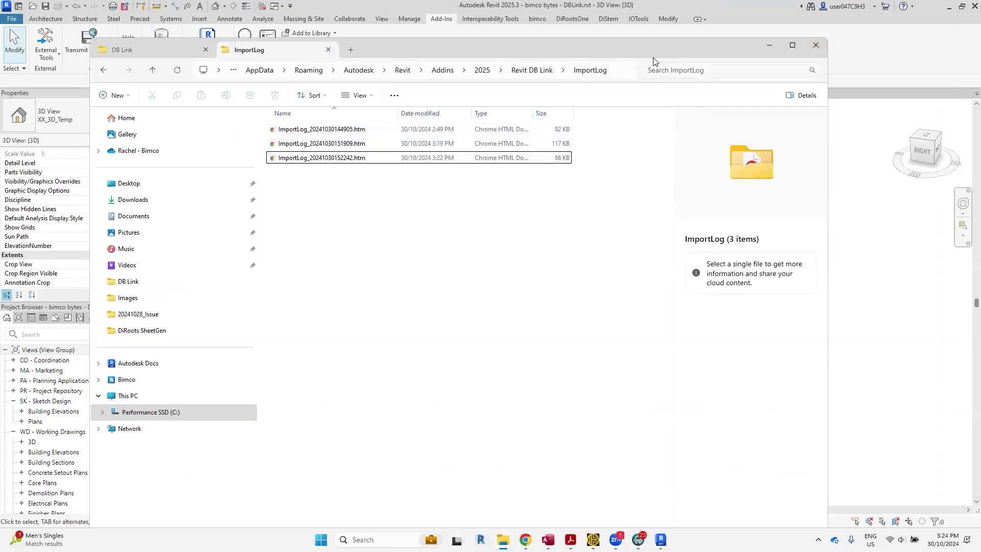
click(967, 280)
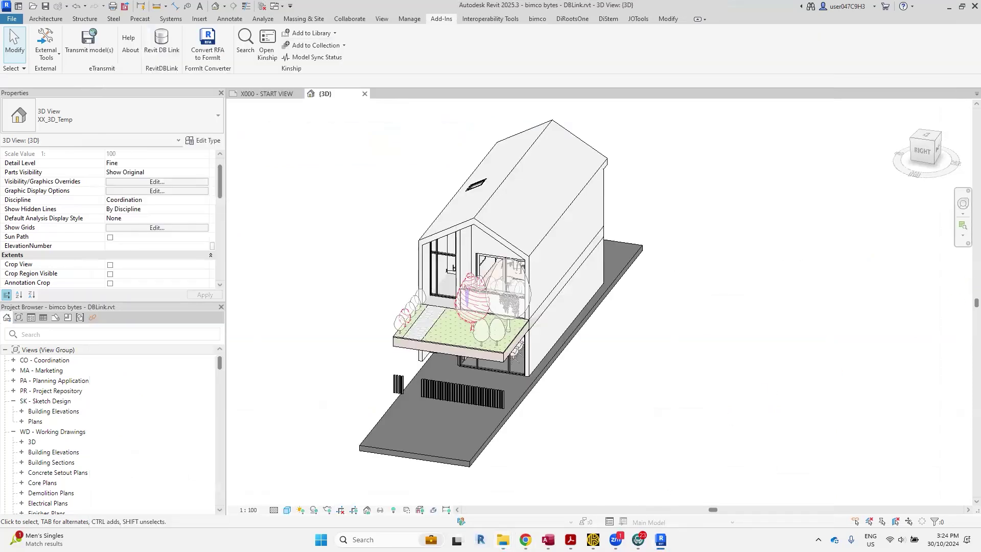
View Furniture Specification.pdf in Acrobat, then filter Revit's Project Browser to Schedules/Quantities.
mouse_move(548, 540)
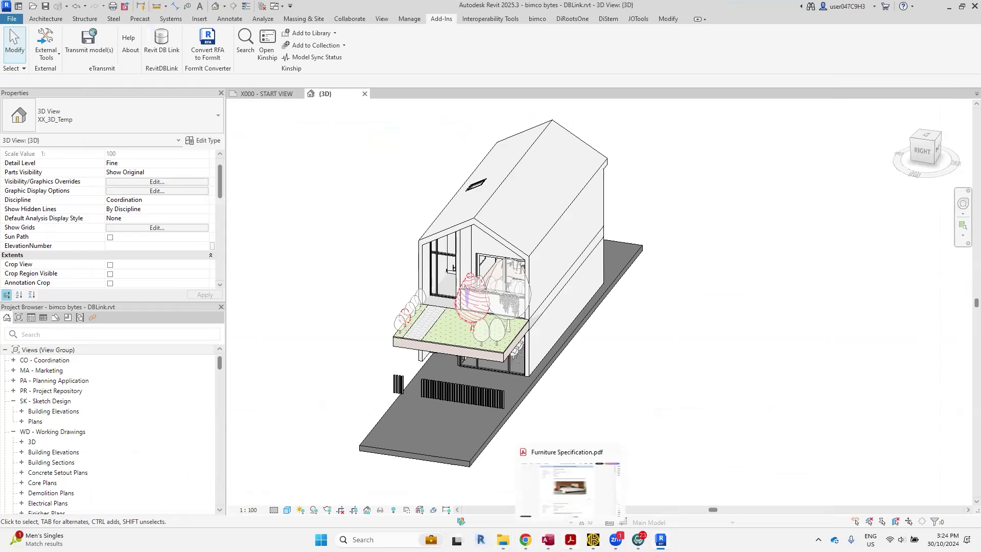
click(558, 504)
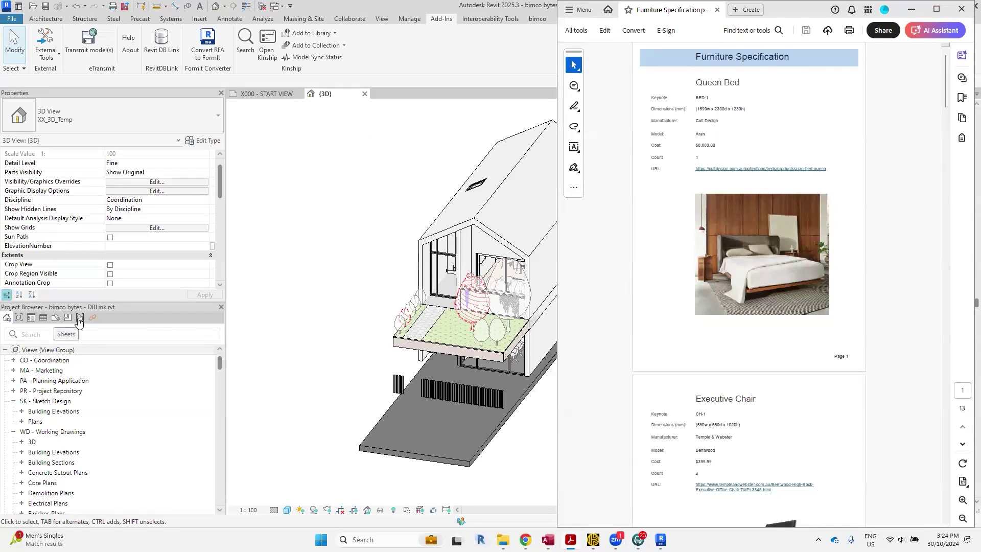
click(43, 317)
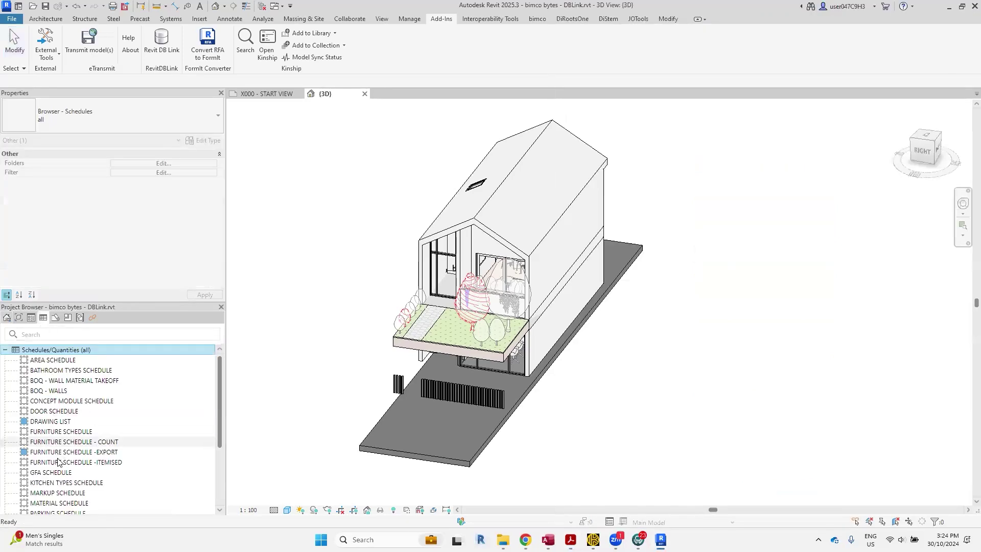
Open FURNITURE SCHEDULE - COUNT and page through the Furniture Specification PDF beside it.
double_click(117, 443)
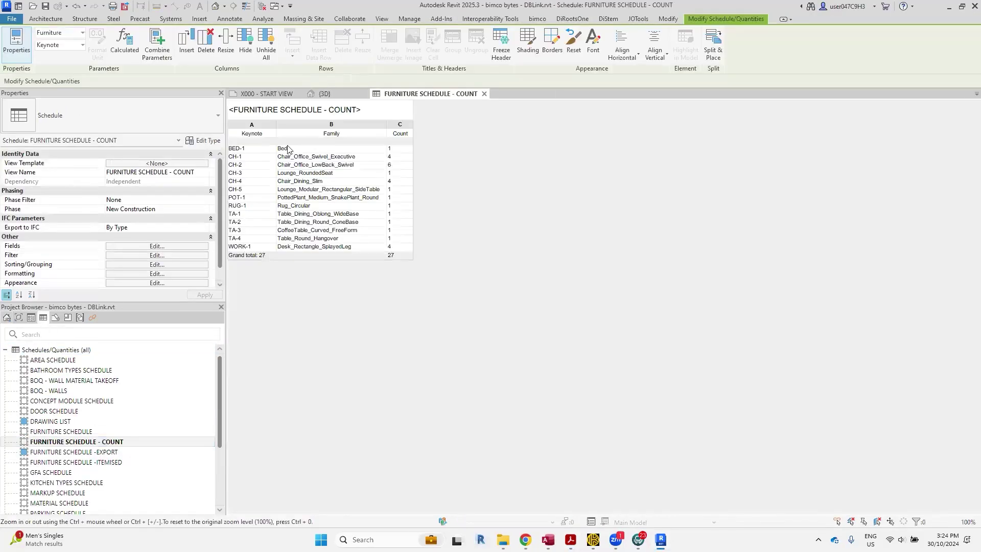
mouse_move(661, 536)
click(571, 540)
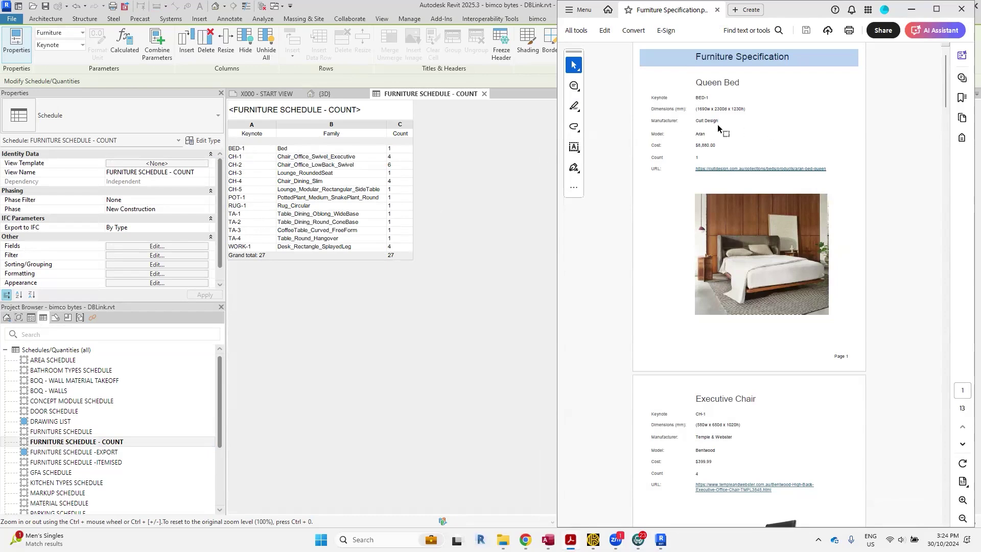
scroll(812, 167, down, 5)
scroll(812, 166, down, 1)
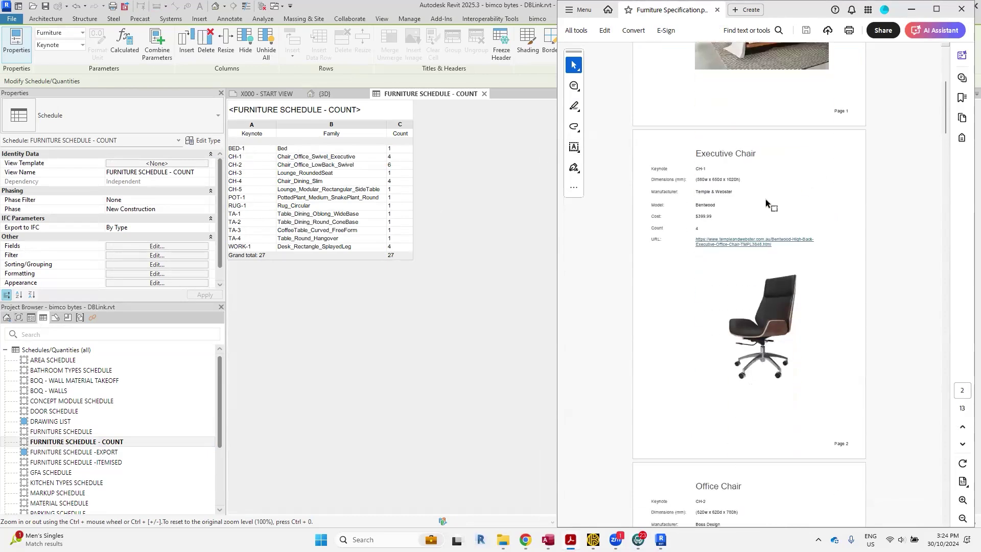
scroll(803, 199, down, 1)
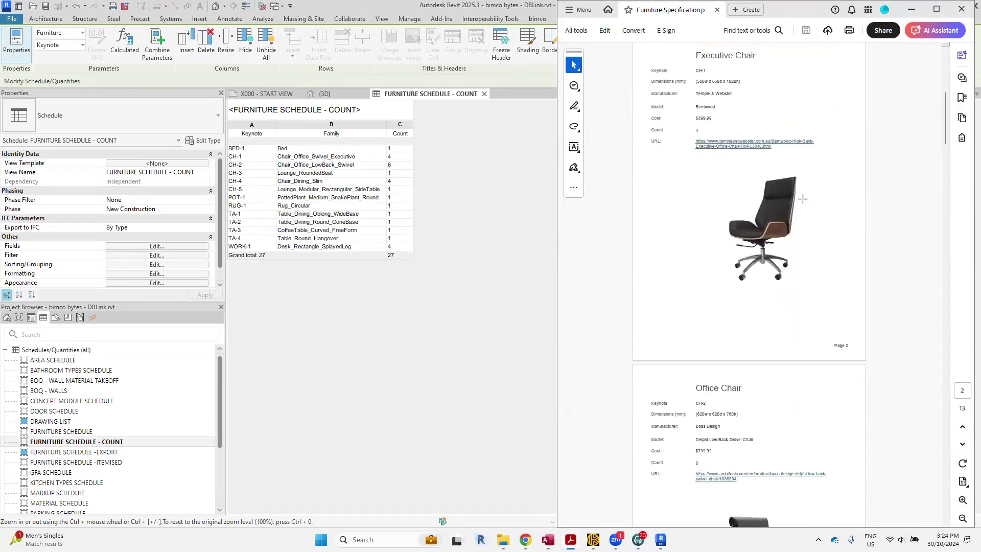
scroll(723, 248, down, 4)
scroll(807, 278, down, 5)
scroll(807, 279, down, 3)
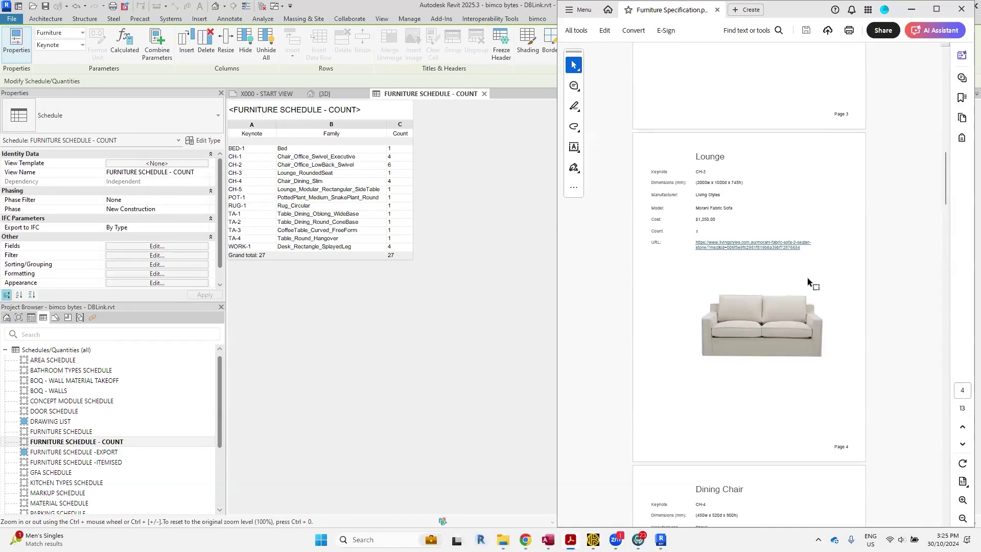
scroll(807, 278, down, 12)
scroll(807, 278, down, 5)
Put the Access Furniture Specification report in Design View, then open the COUNT query.
mouse_move(548, 540)
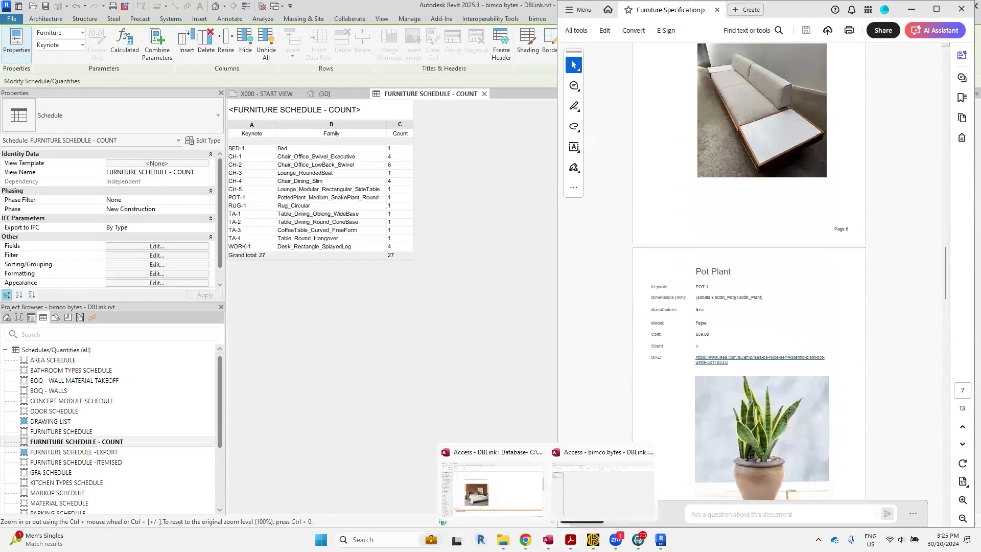
click(515, 487)
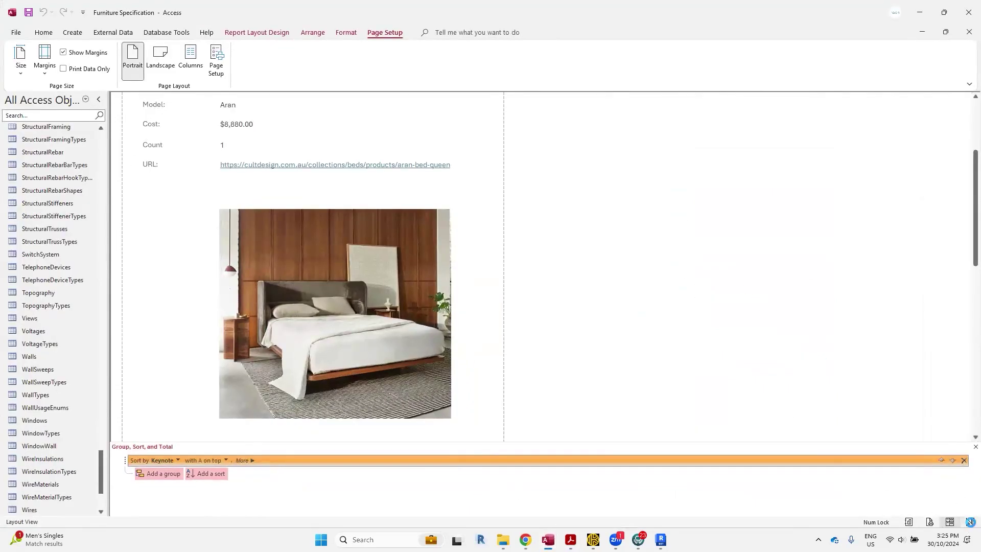
click(971, 521)
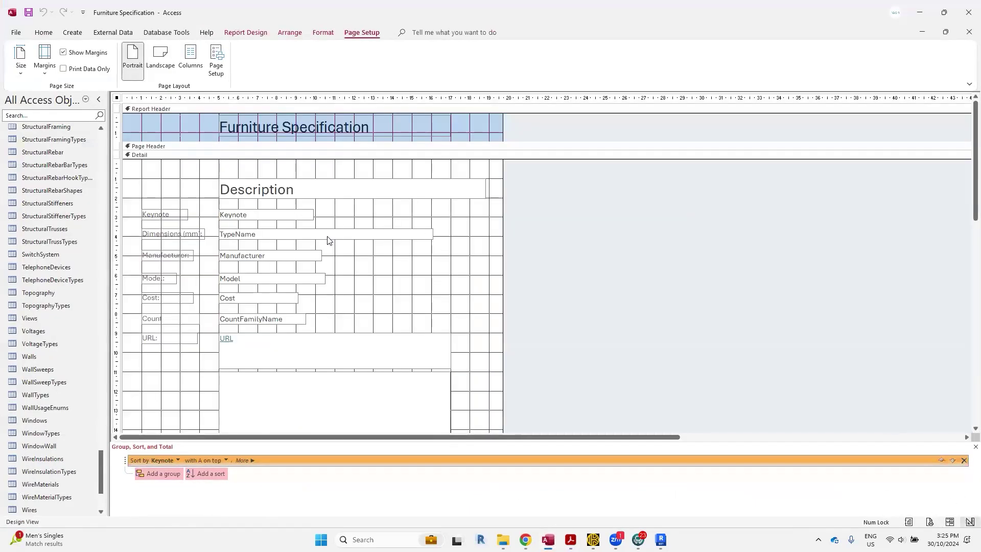
scroll(340, 256, down, 1)
scroll(339, 255, up, 1)
scroll(46, 230, up, 7)
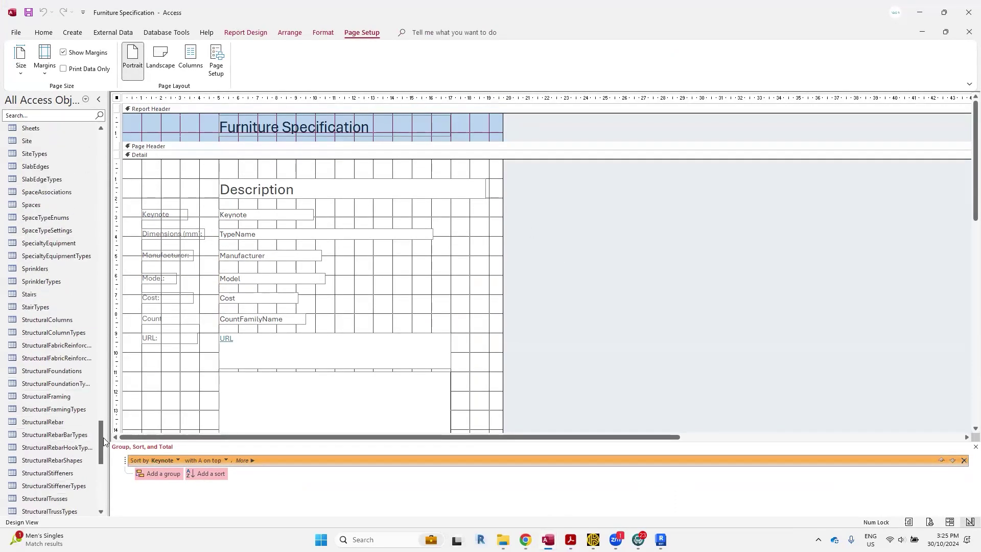
drag(99, 436, 100, 148)
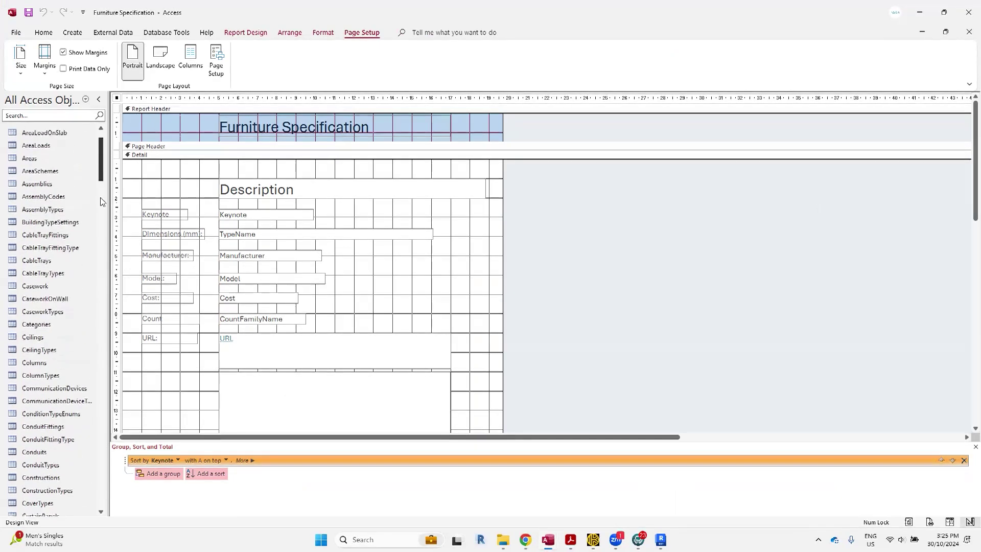
drag(101, 166, 111, 504)
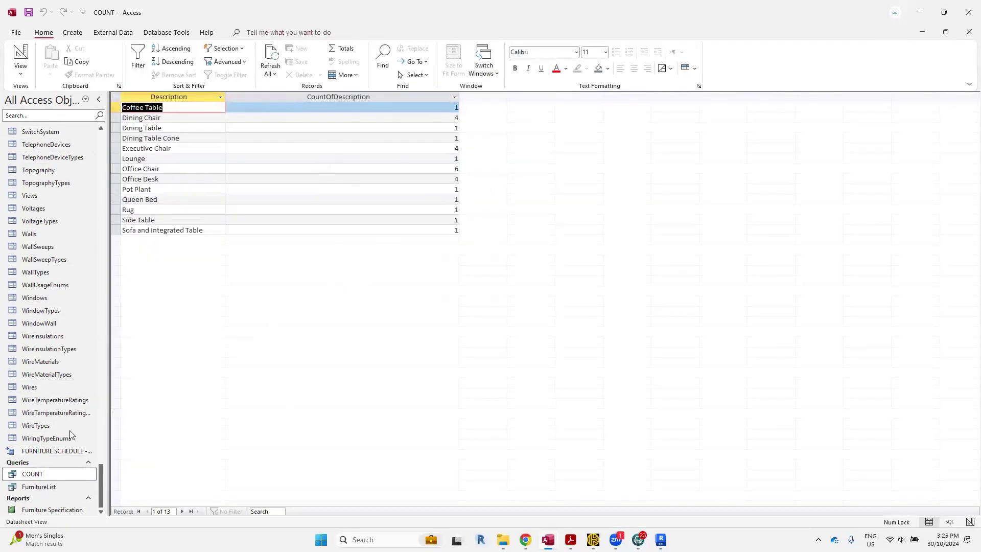
Open the FurnitureList query and Furniture Specification report, then show the report in Print Preview.
double_click(39, 486)
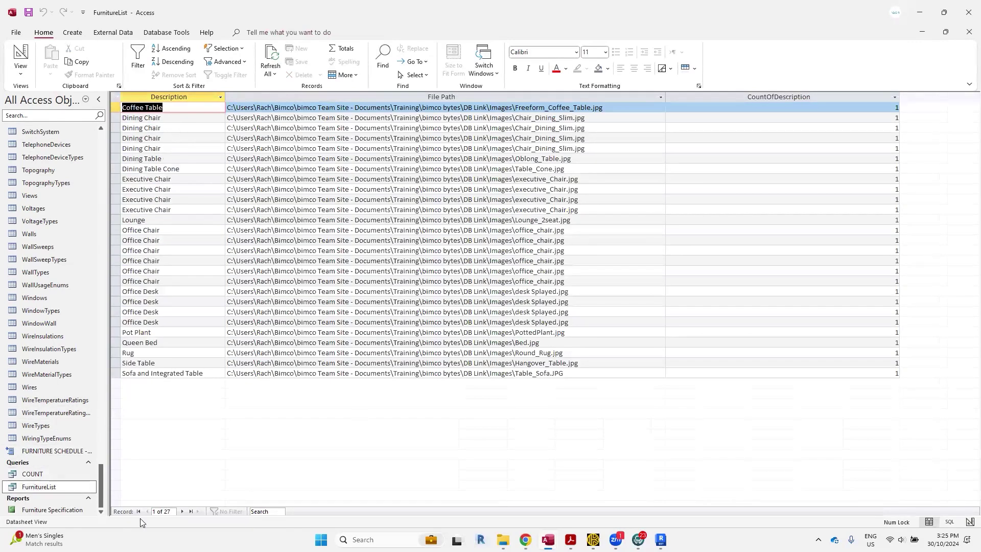
click(70, 510)
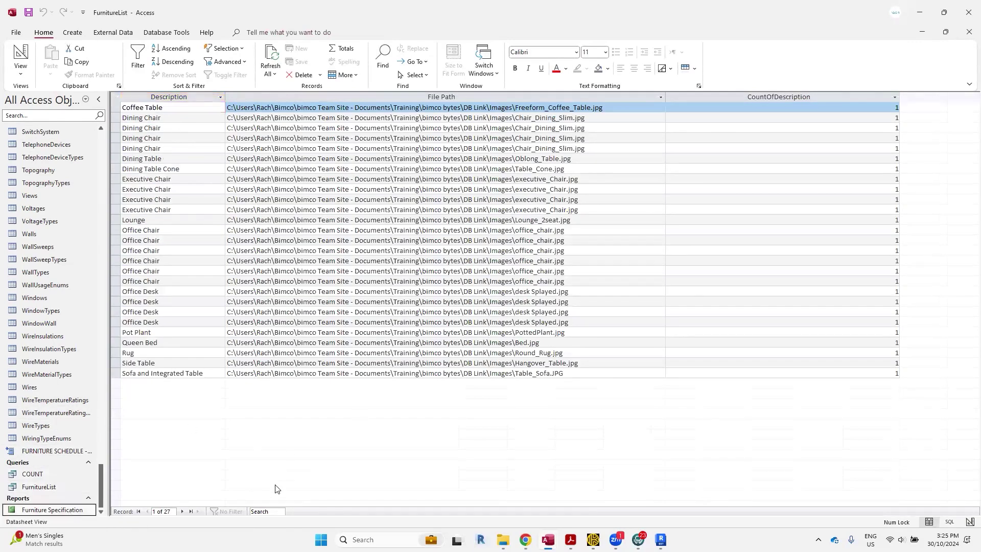
key(Return)
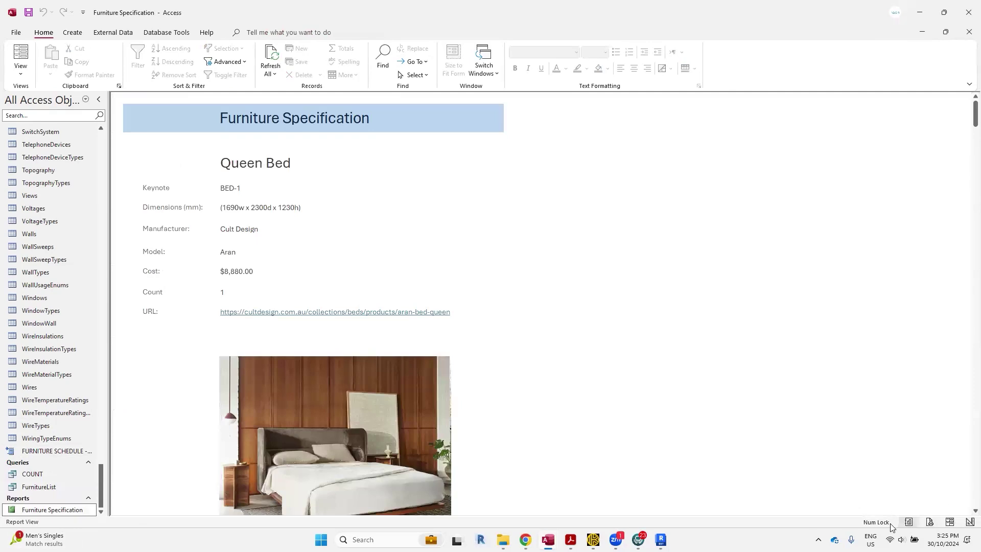
scroll(332, 245, down, 3)
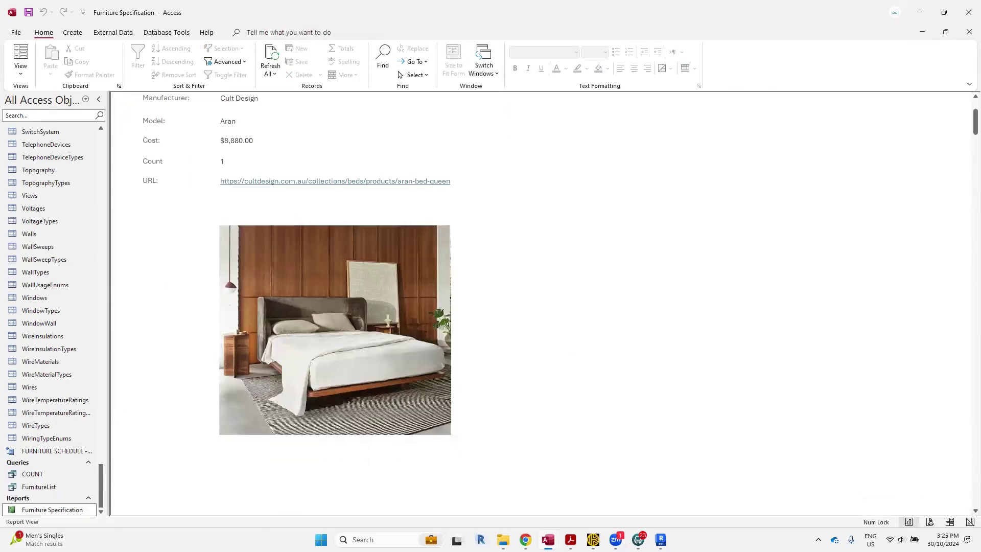
click(930, 522)
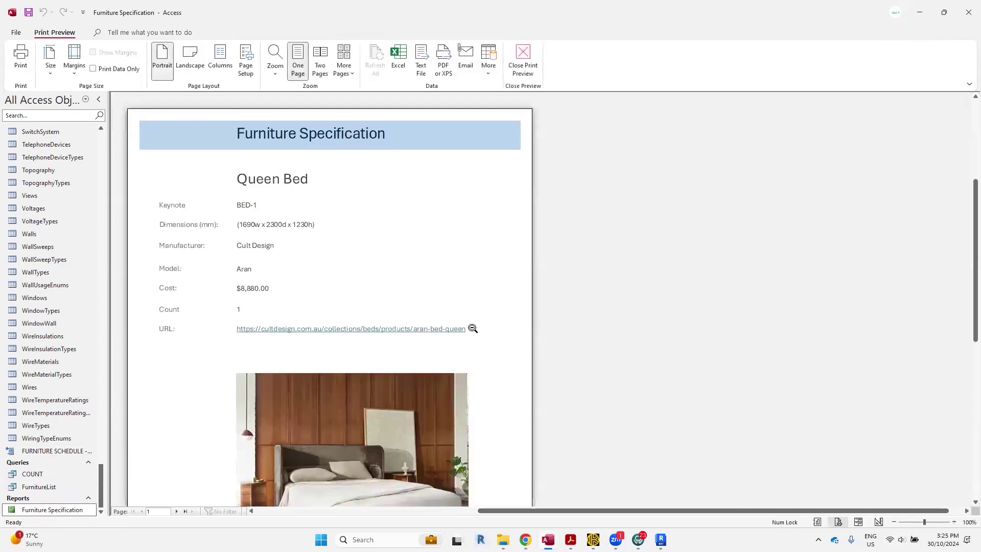